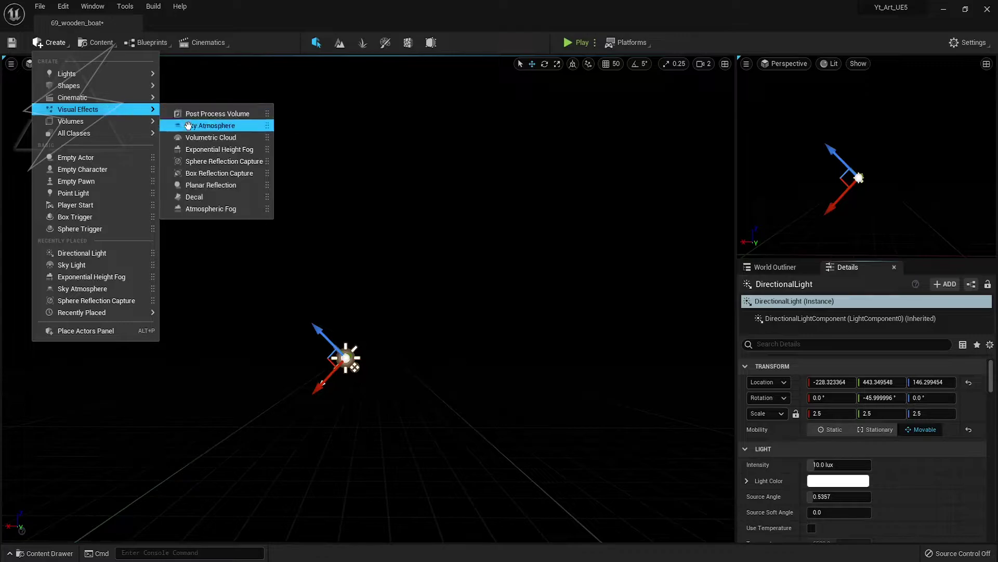
Add a Sky Atmosphere and an Exponential Height Fog to the level alongside the directional light.
left_click(48, 43)
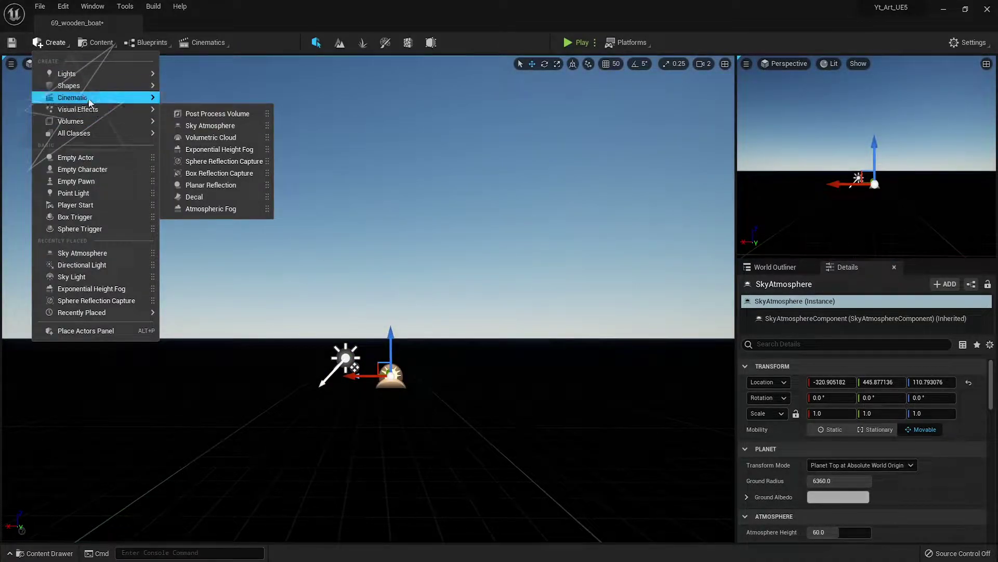
left_click(345, 357)
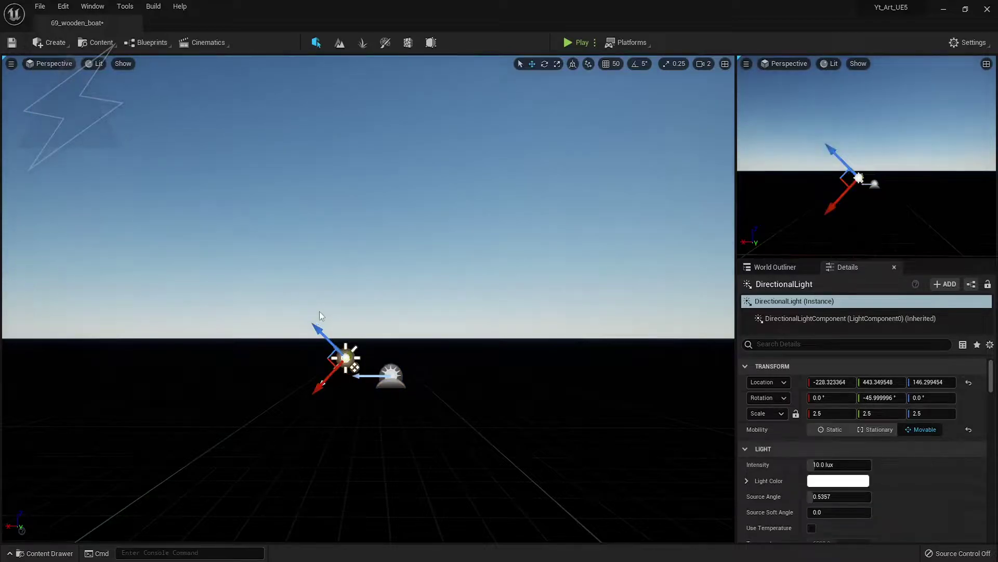
left_click(54, 45)
mouse_move(84, 110)
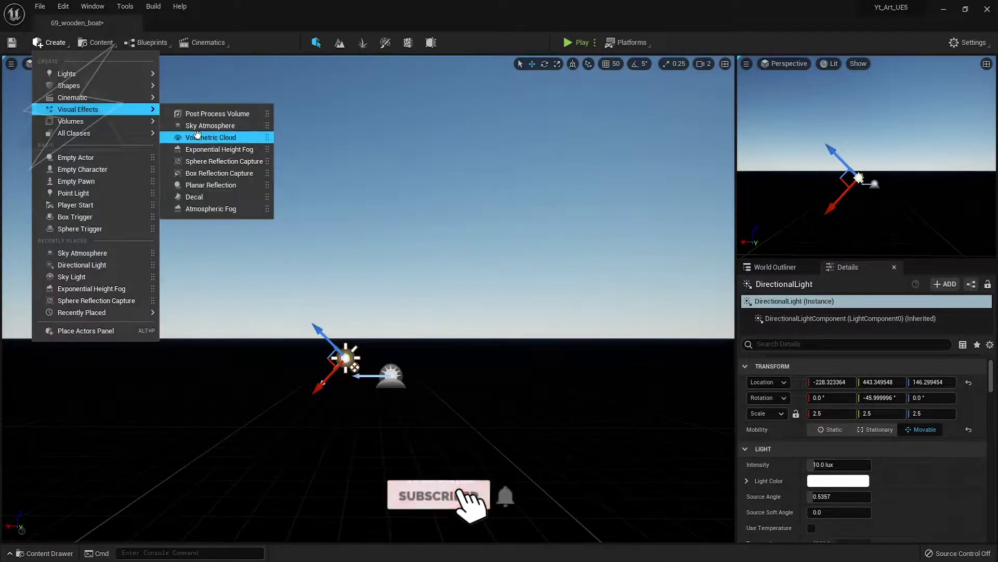
left_click(208, 137)
Darken the height fog's inscattering color and set its directional inscattering color to black.
scroll(832, 475, "down", 3)
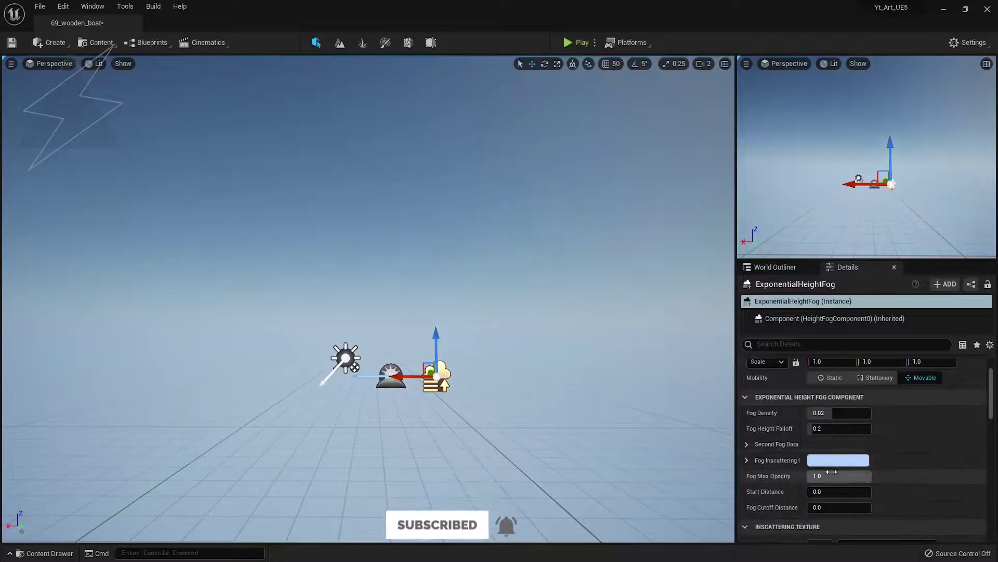
left_click(836, 461)
left_click_drag(753, 391, 753, 431)
left_click(751, 553)
scroll(875, 476, "down", 7)
scroll(875, 475, "down", 4)
left_click(830, 487)
left_click_drag(753, 387, 753, 461)
left_click(753, 553)
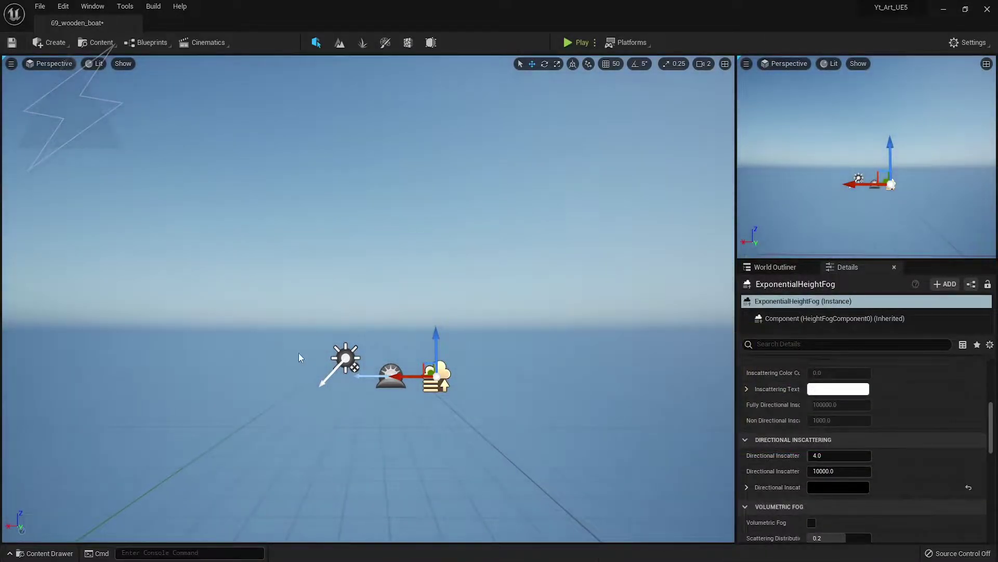
Add a Sky Light to the level and set its mobility to Movable.
left_click(44, 40)
mouse_move(64, 78)
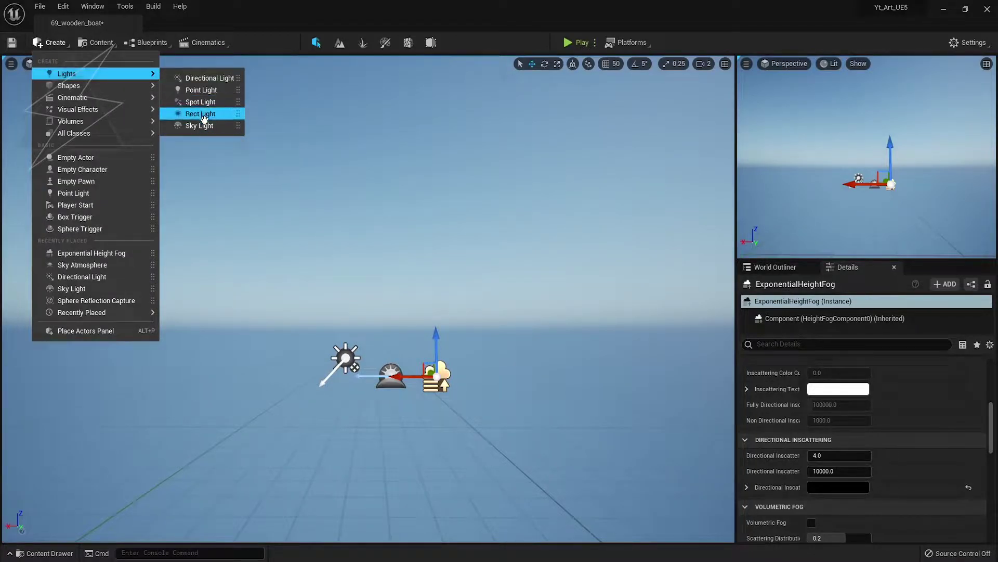
left_click(200, 125)
scroll(838, 451, "up", 5)
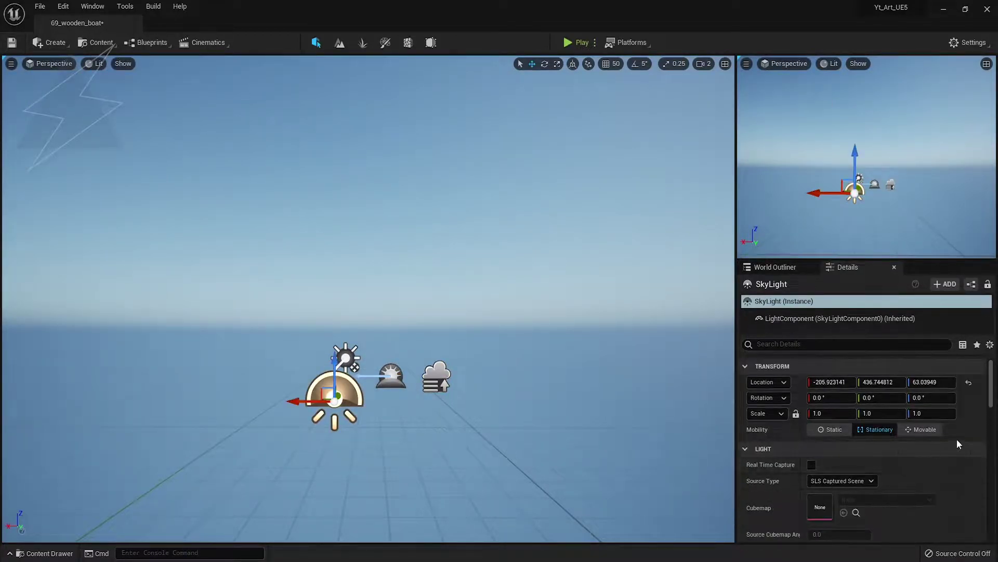
left_click(923, 429)
Create a new landscape with 2×2 sections per component and return to selection mode.
left_click(340, 42)
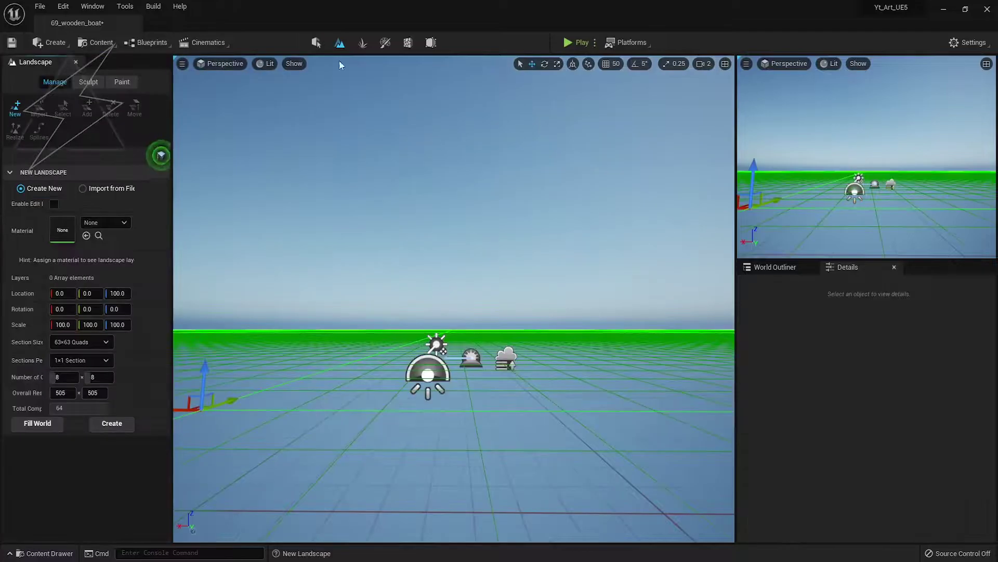
left_click(86, 358)
left_click(89, 391)
left_click(112, 423)
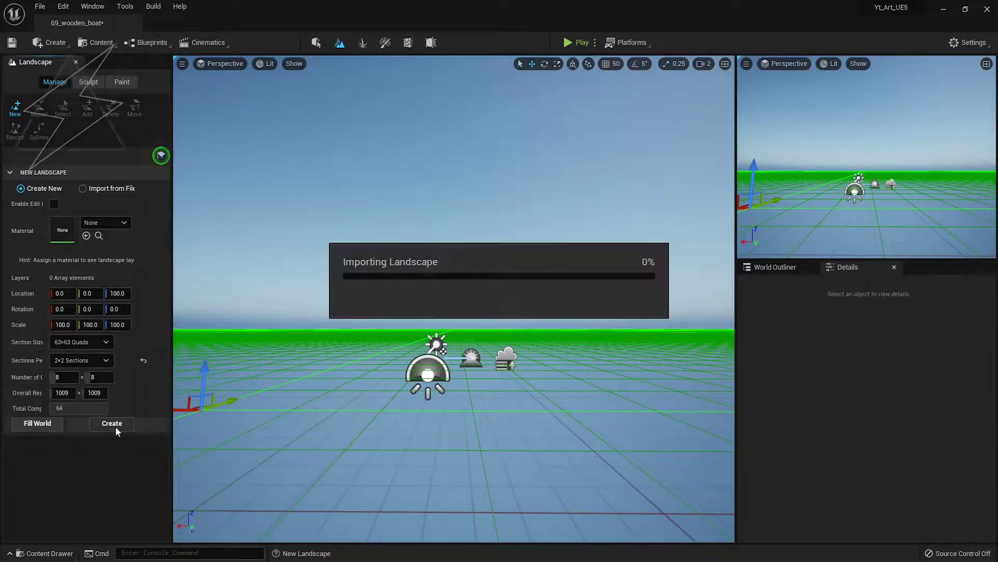
left_click(316, 43)
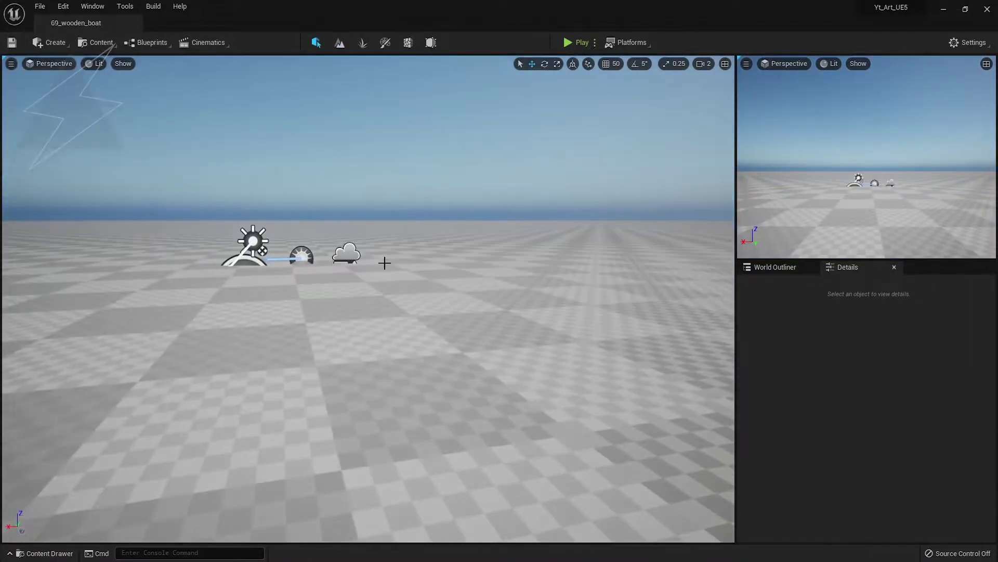
Assign the Thai Trampled Beach Sand material as the landscape's material.
left_click(547, 363)
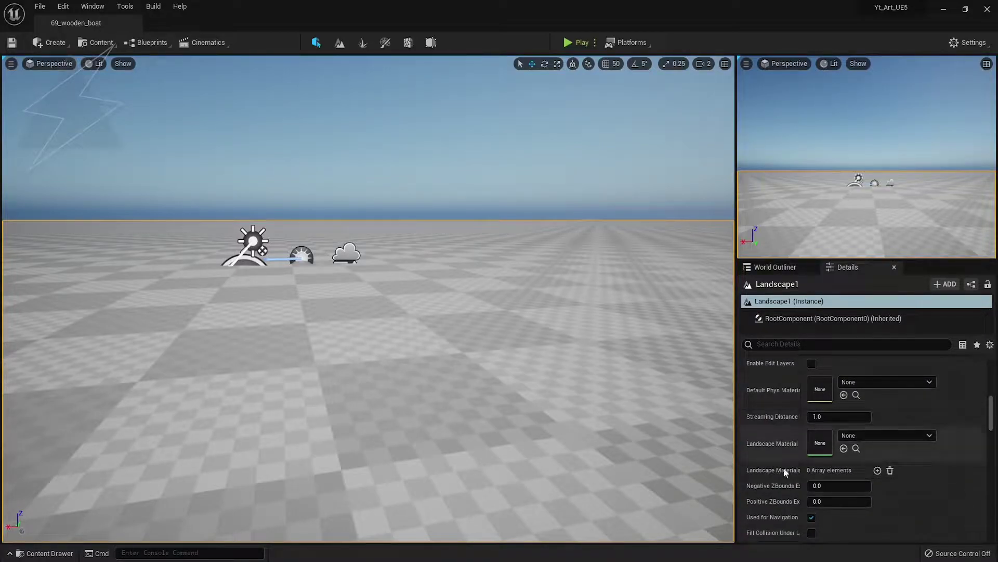
left_click(844, 448)
right_click_drag(356, 83, 378, 90)
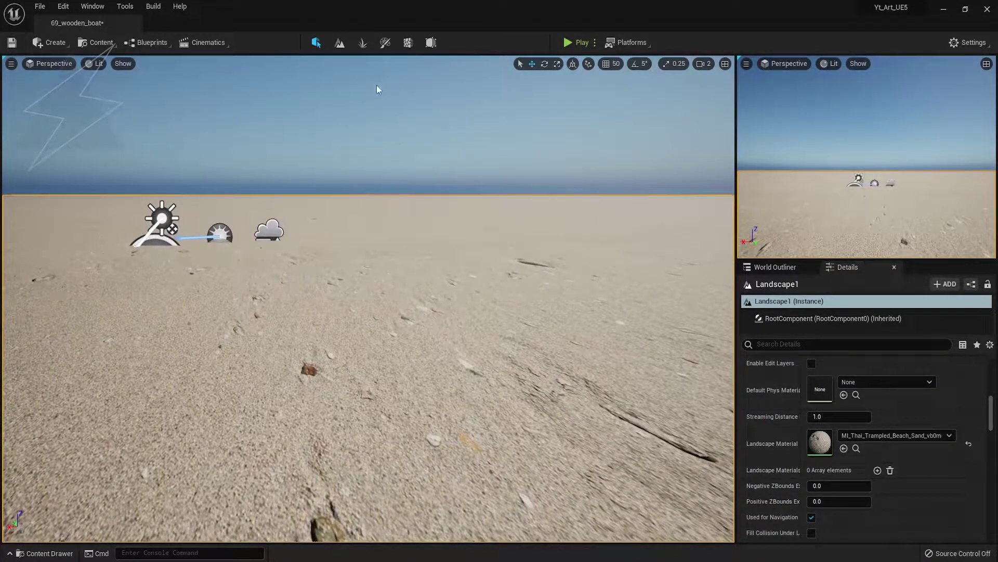
Sculpt raised sand mounds into the flat landscape and smooth them.
left_click(336, 44)
mouse_move(520, 416)
right_mouse_down()
mouse_move(543, 416)
mouse_move(468, 364)
right_mouse_up()
right_click_drag(609, 387, 582, 370)
key("F11")
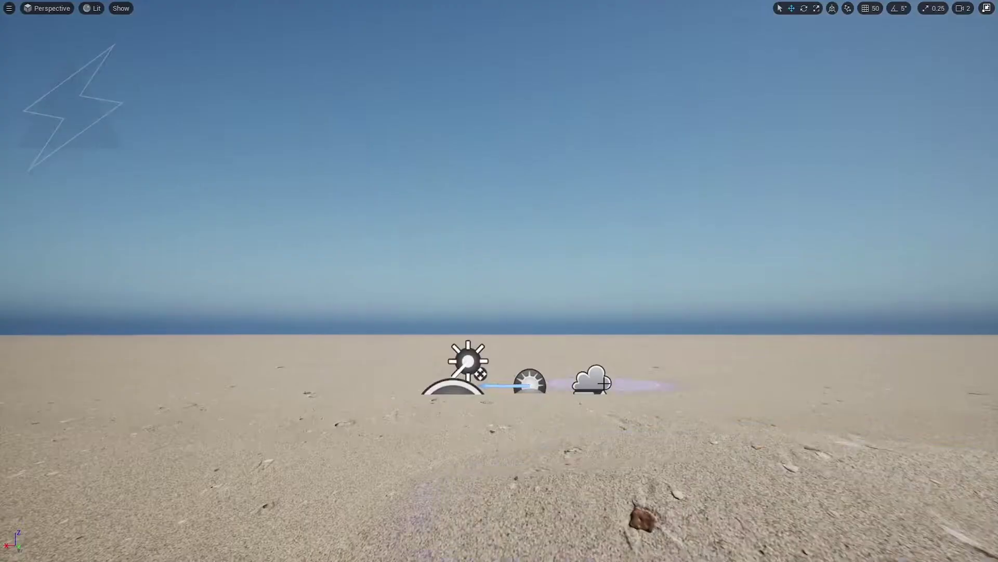
mouse_move(713, 408)
left_mouse_down()
mouse_move(762, 408)
mouse_move(739, 424)
mouse_move(711, 482)
mouse_move(762, 395)
left_mouse_up()
mouse_move(762, 395)
right_mouse_down()
mouse_move(796, 479)
mouse_move(780, 442)
right_mouse_up()
mouse_move(614, 217)
left_mouse_down()
mouse_move(657, 220)
mouse_move(658, 208)
left_mouse_up()
mouse_move(658, 208)
right_mouse_down()
mouse_move(608, 211)
mouse_move(736, 194)
right_mouse_up()
key("F11")
left_click(40, 110)
mouse_move(426, 327)
left_mouse_down()
mouse_move(459, 310)
mouse_move(450, 314)
left_mouse_up()
Enlarge the Sculpt brush to about 587 and undo the test stroke made with it.
left_click(15, 109)
left_click_drag(71, 295, 82, 295)
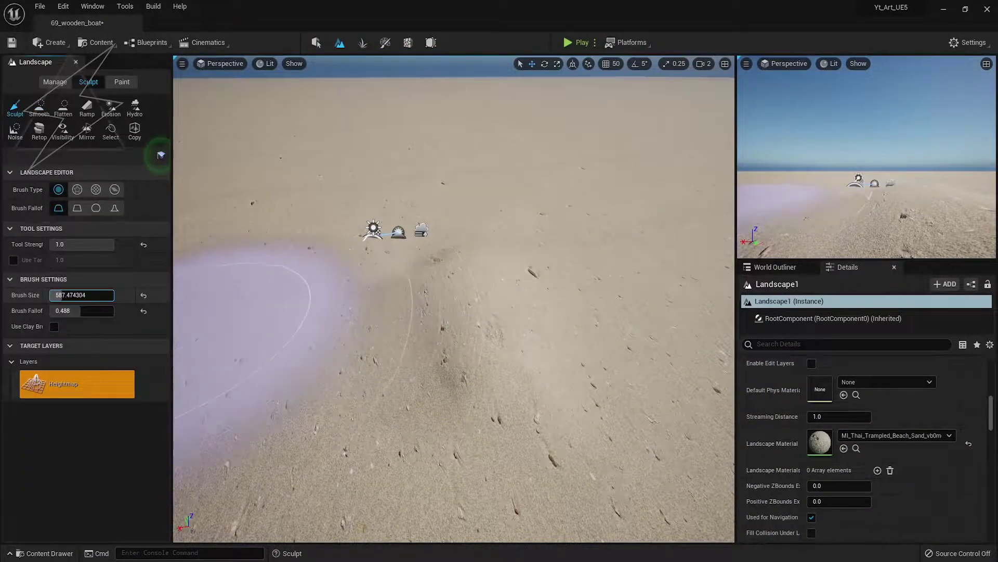
left_click_drag(281, 317, 395, 297)
right_click_drag(617, 255, 487, 265)
key("ctrl+z")
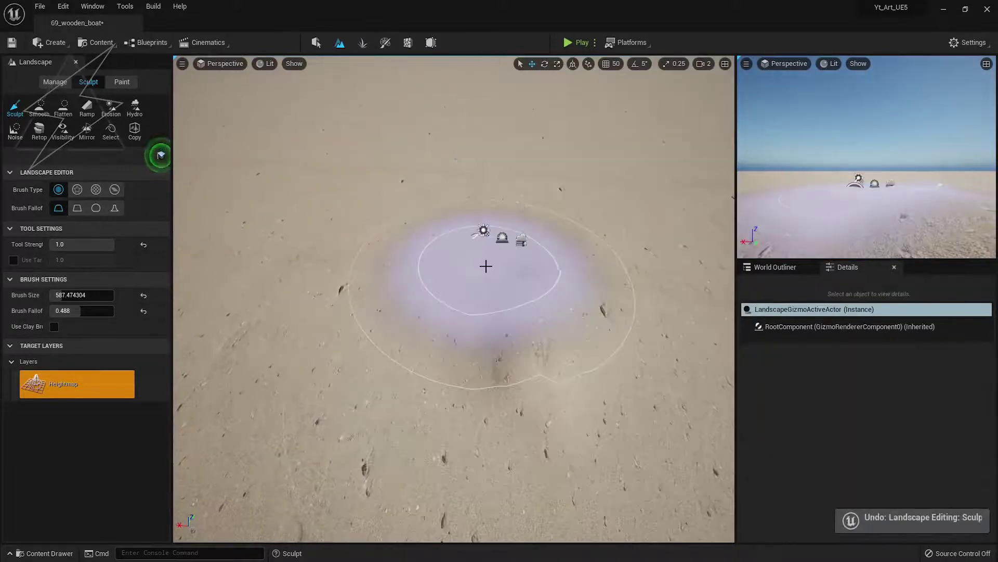
Lower the Sculpt tool strength to about 0.248 and raise a broad dune on the sand.
left_click_drag(109, 245, 66, 245)
mouse_move(541, 387)
left_mouse_down()
mouse_move(520, 230)
mouse_move(598, 172)
mouse_move(564, 185)
mouse_move(546, 305)
left_mouse_up()
mouse_move(671, 201)
right_mouse_down()
mouse_move(712, 208)
mouse_move(682, 203)
right_mouse_up()
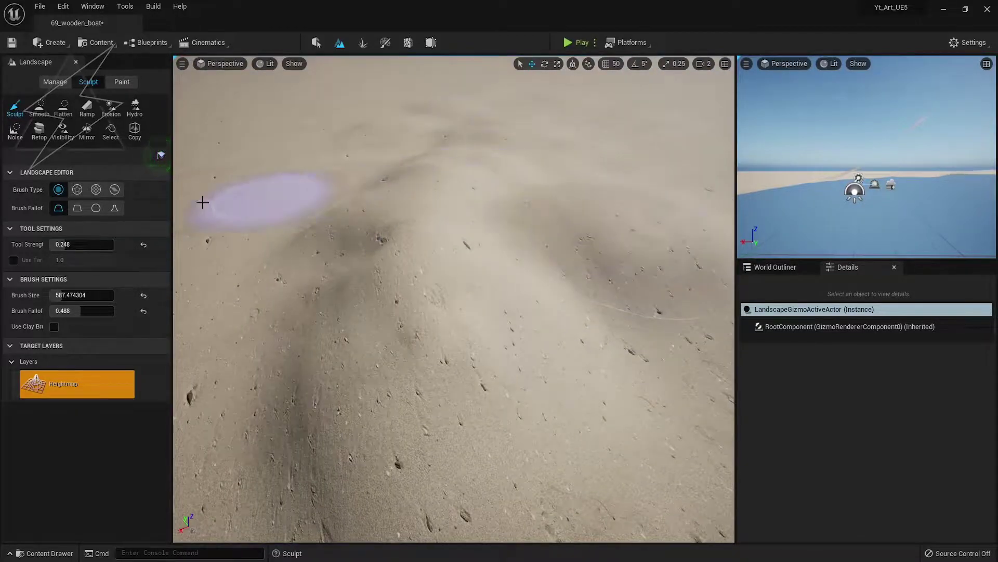
Smooth the crest and slopes of the sculpted dune with the Smooth tool.
left_click(39, 108)
mouse_move(364, 354)
left_mouse_down()
mouse_move(634, 182)
mouse_move(437, 145)
mouse_move(433, 174)
mouse_move(495, 124)
left_mouse_up()
left_click(21, 111)
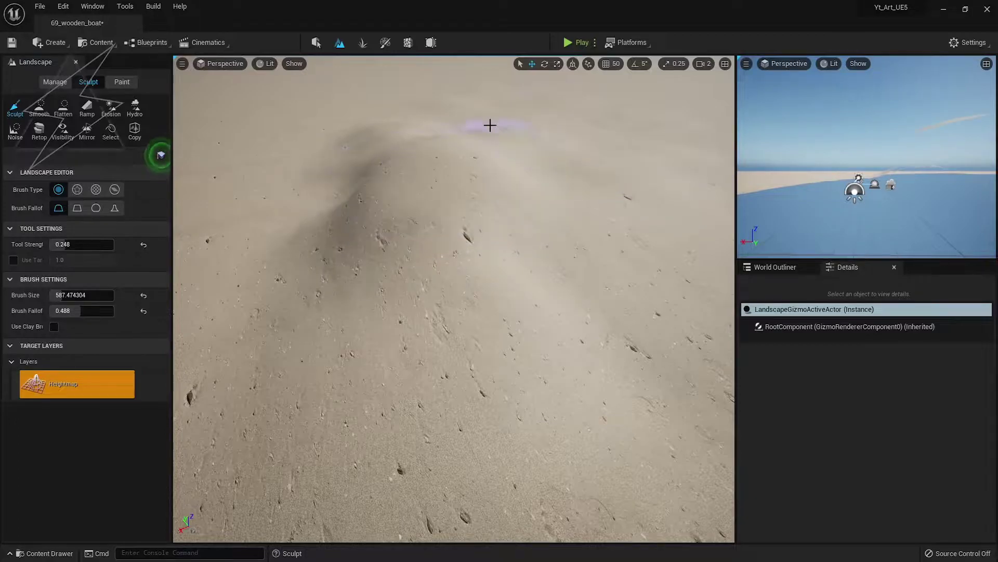
key("1")
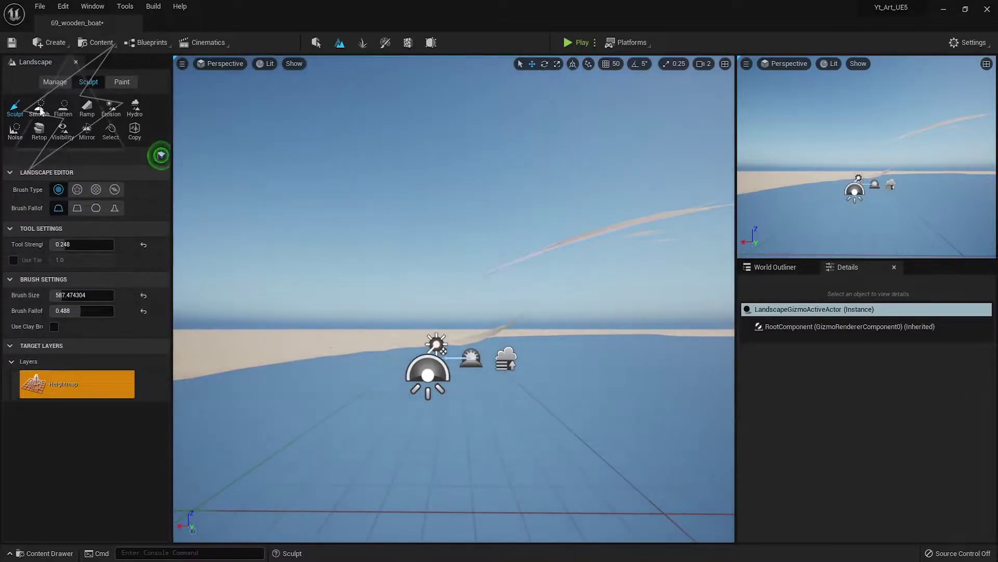
left_click(45, 111)
mouse_move(595, 259)
left_mouse_down()
mouse_move(595, 239)
mouse_move(557, 323)
mouse_move(604, 269)
mouse_move(488, 376)
mouse_move(637, 277)
mouse_move(688, 394)
mouse_move(602, 309)
mouse_move(595, 322)
left_mouse_up()
mouse_move(595, 322)
right_mouse_down()
mouse_move(639, 328)
mouse_move(473, 316)
right_mouse_up()
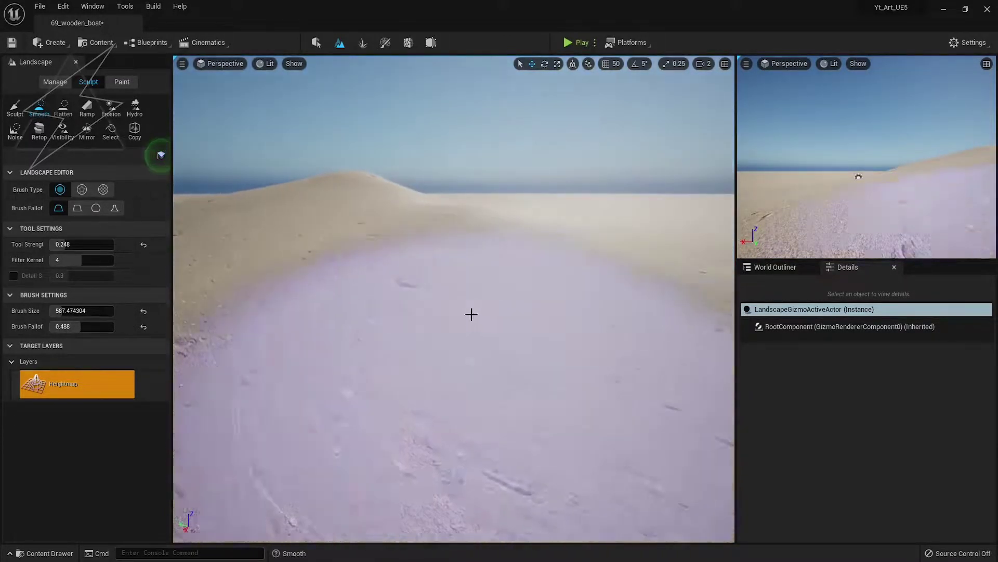
Raise the viewport camera speed to 4, flatten the dune further with the Smooth brush, and check it from the saved camera view.
right_click_drag(332, 229, 256, 239)
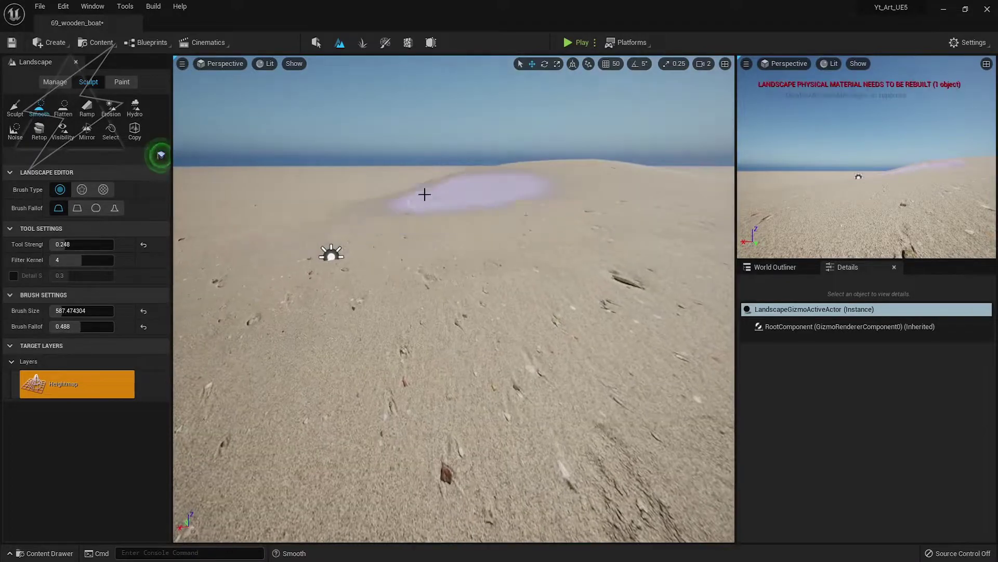
right_click_drag(420, 189, 443, 184)
left_click(704, 64)
left_click(731, 89)
right_click_drag(645, 188, 646, 185)
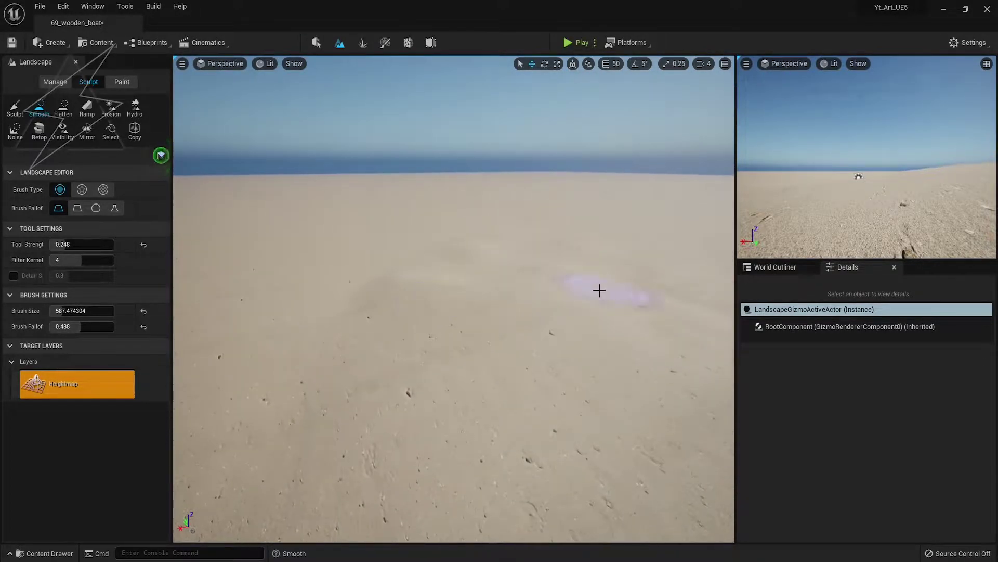
right_click_drag(480, 293, 619, 353)
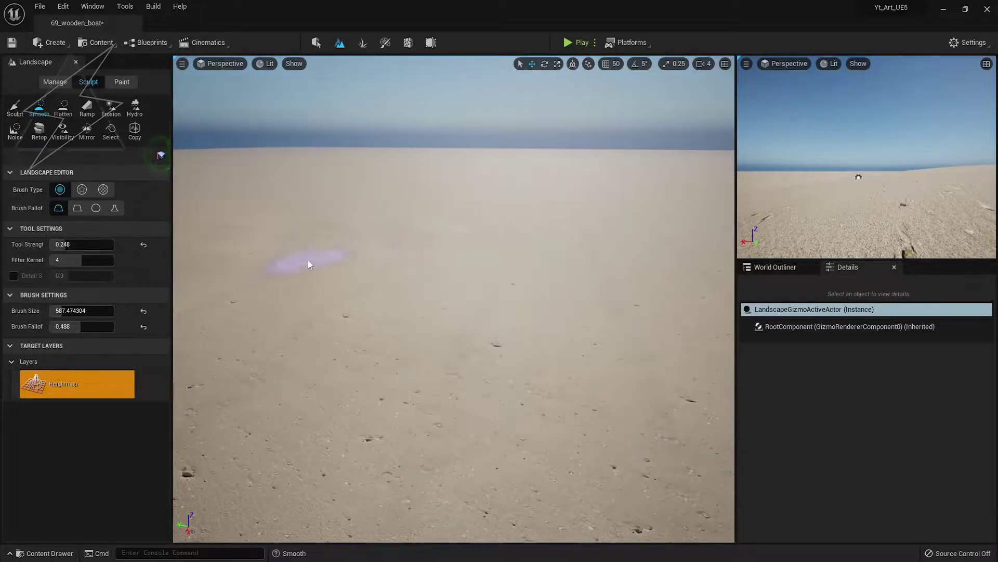
right_click_drag(309, 263, 385, 227)
key("1")
key("F11")
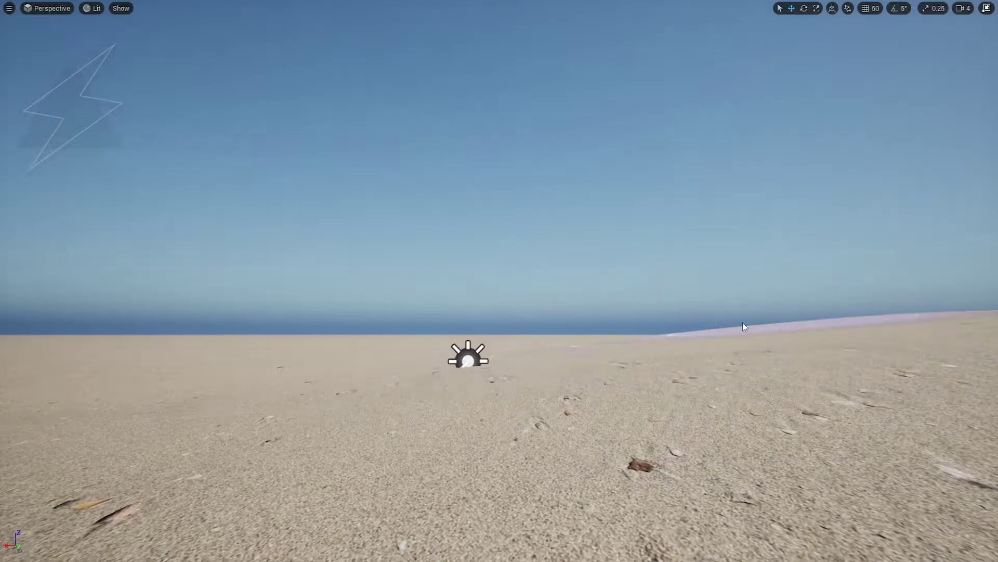
Sculpt subtle height variation into the sand in front of the saved camera view with a brush size of 119.
key("F11")
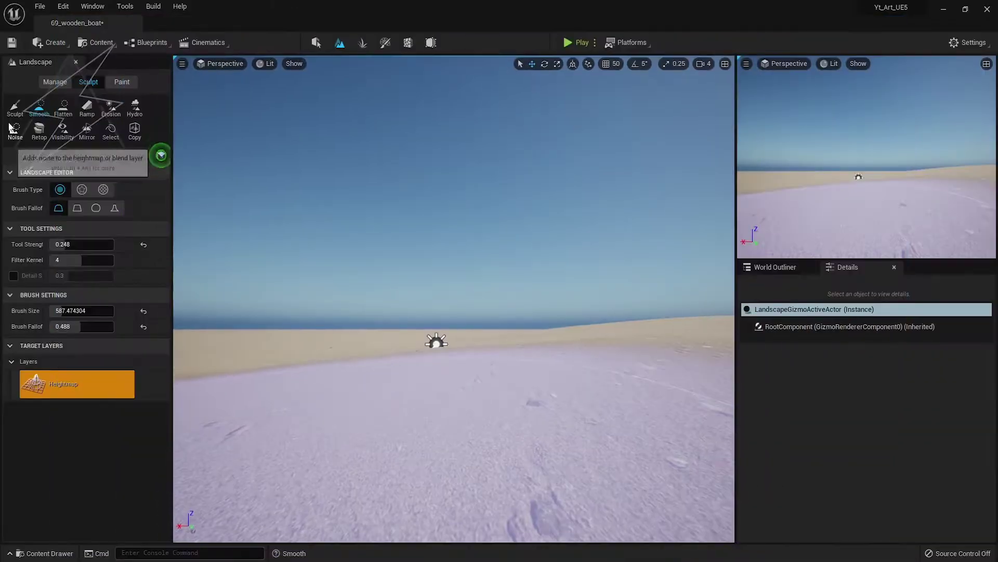
key("F11")
mouse_move(8, 422)
left_mouse_down()
mouse_move(185, 523)
mouse_move(372, 396)
left_mouse_up()
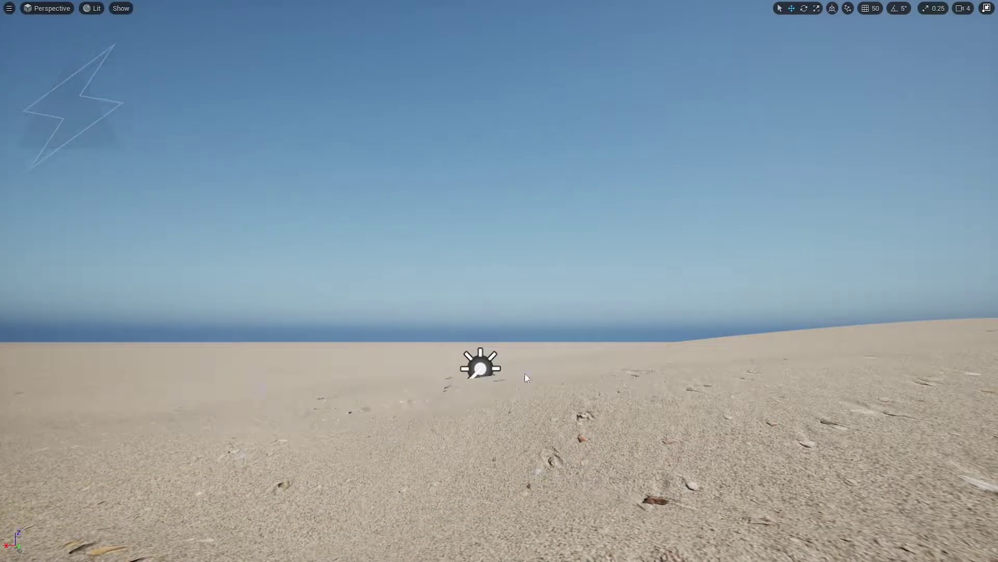
mouse_move(531, 386)
right_mouse_down()
mouse_move(537, 322)
mouse_move(537, 416)
mouse_move(552, 289)
mouse_move(542, 280)
mouse_move(541, 395)
mouse_move(541, 312)
right_mouse_up()
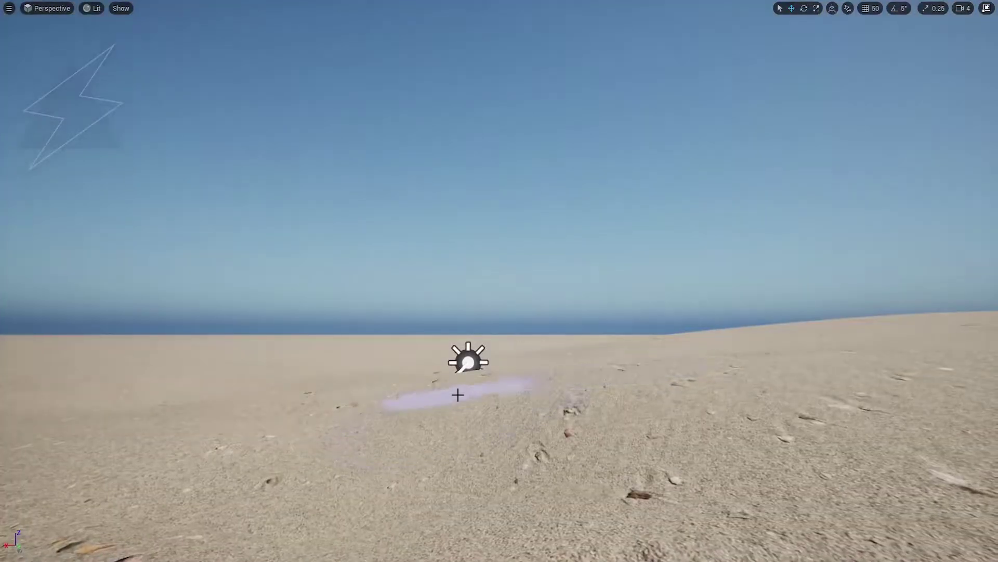
key("F11")
Smooth the sand around the light icon with the 119 brush and return to selection mode.
left_click(39, 108)
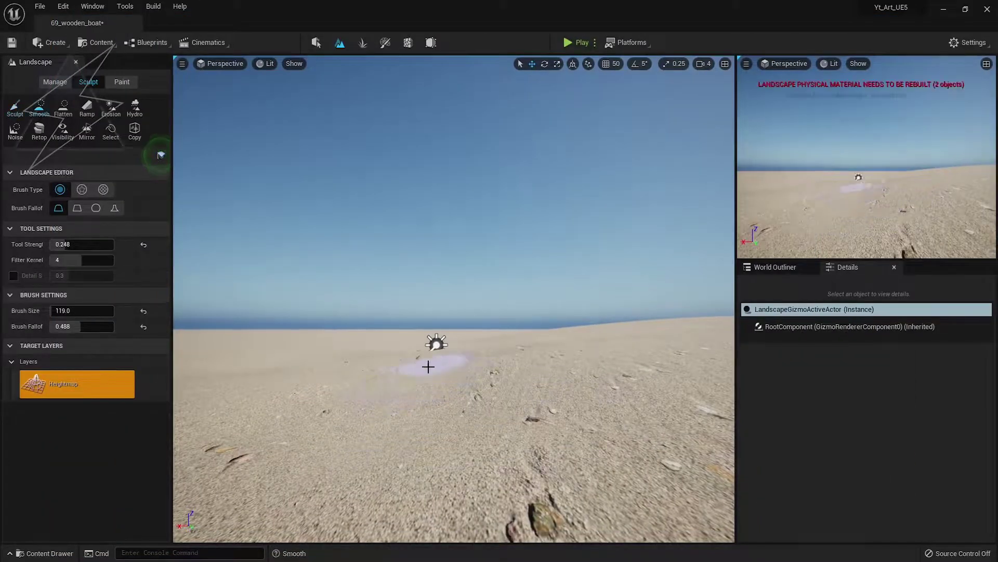
mouse_move(449, 368)
left_mouse_down()
mouse_move(250, 403)
mouse_move(347, 362)
left_mouse_up()
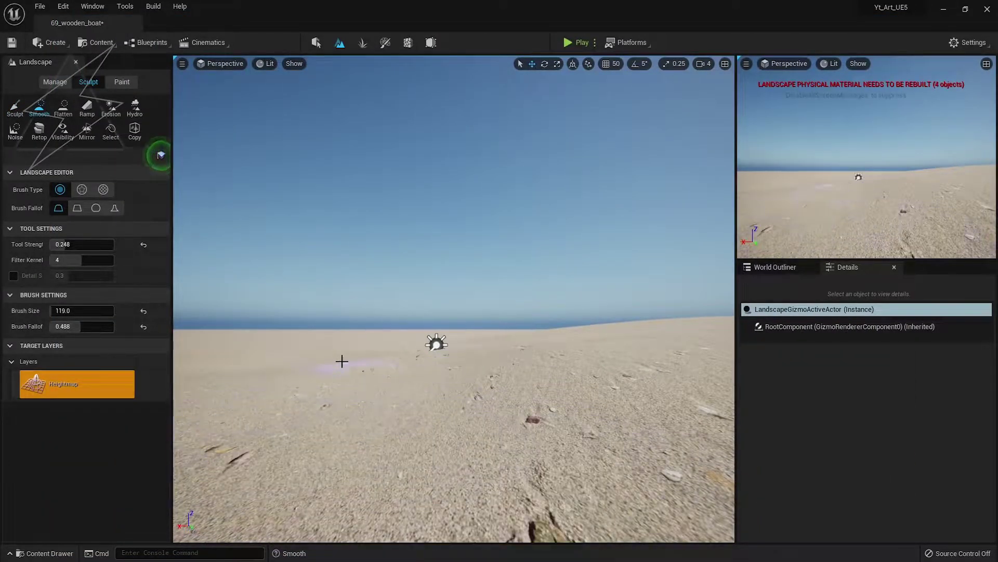
left_click(317, 43)
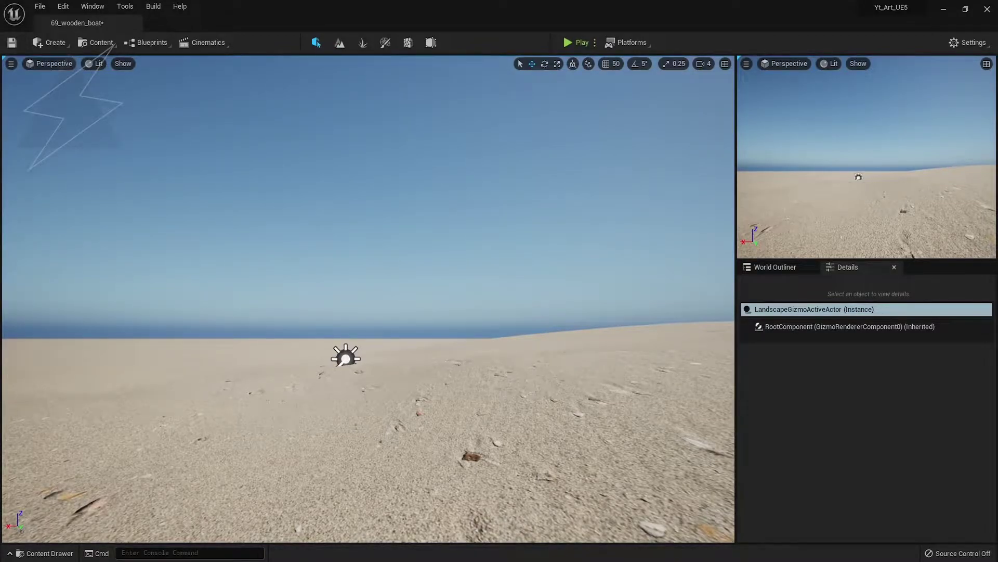
Place the BP_LakeWater actor on the sand and set its water scale to about 10.71 in X and 798.33 in Y.
left_click(277, 413)
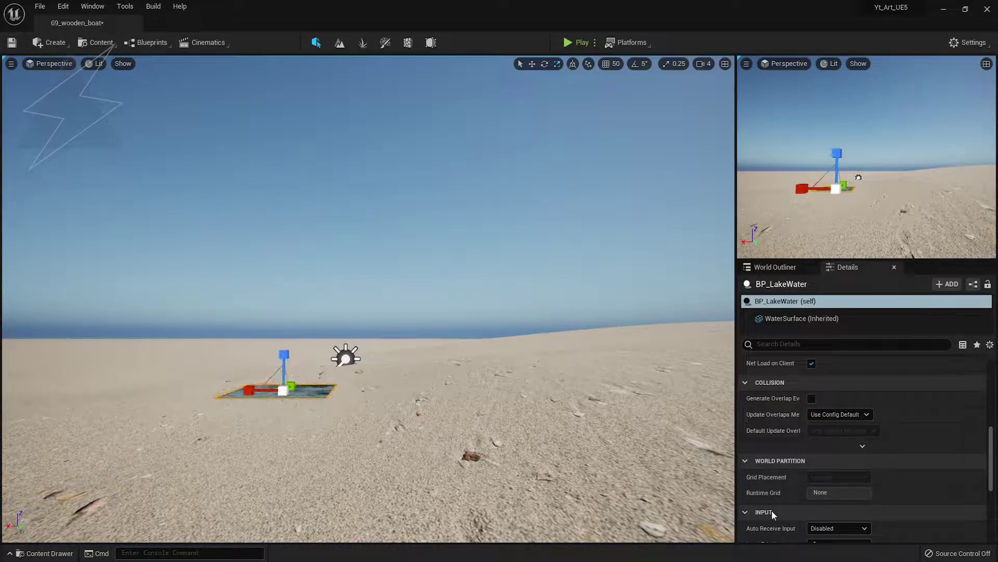
scroll(869, 450, "up", 8)
scroll(864, 451, "down", 2)
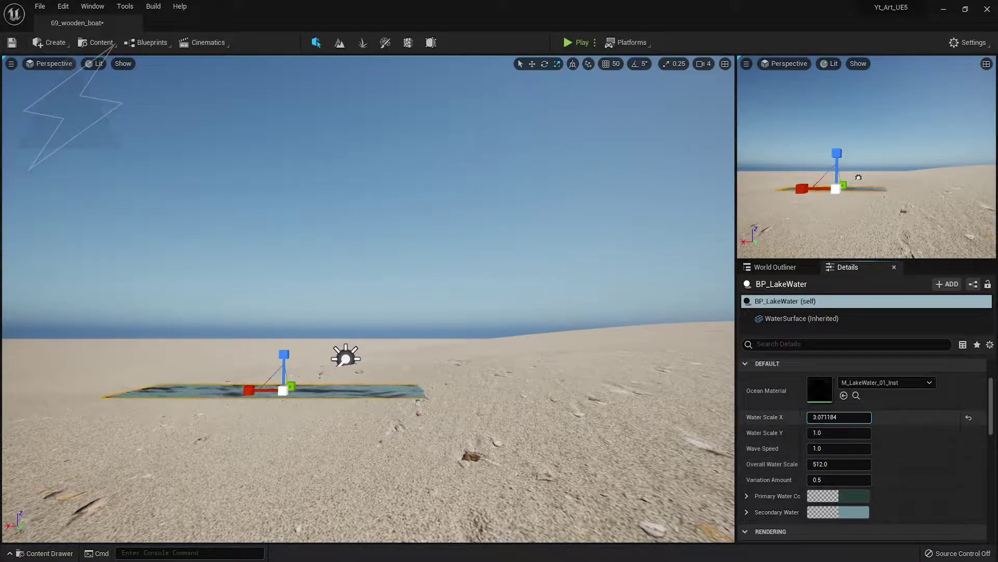
left_click_drag(835, 432, 915, 433)
Raise the lake water slightly so it covers the low part of the beach.
key("w")
left_click_drag(284, 380, 284, 371)
key("e")
right_click_drag(302, 379, 291, 448)
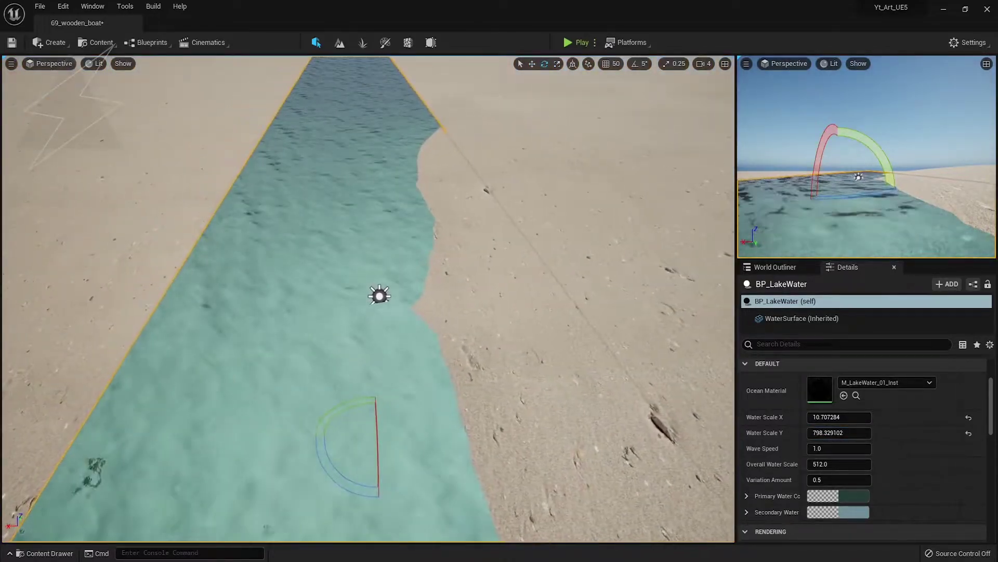
Smooth the sand along the water's edge with the 119 brush and return to selection mode in the saved camera view.
left_click(501, 419)
key("w")
right_click_drag(502, 419, 533, 416)
right_click_drag(352, 442, 358, 420)
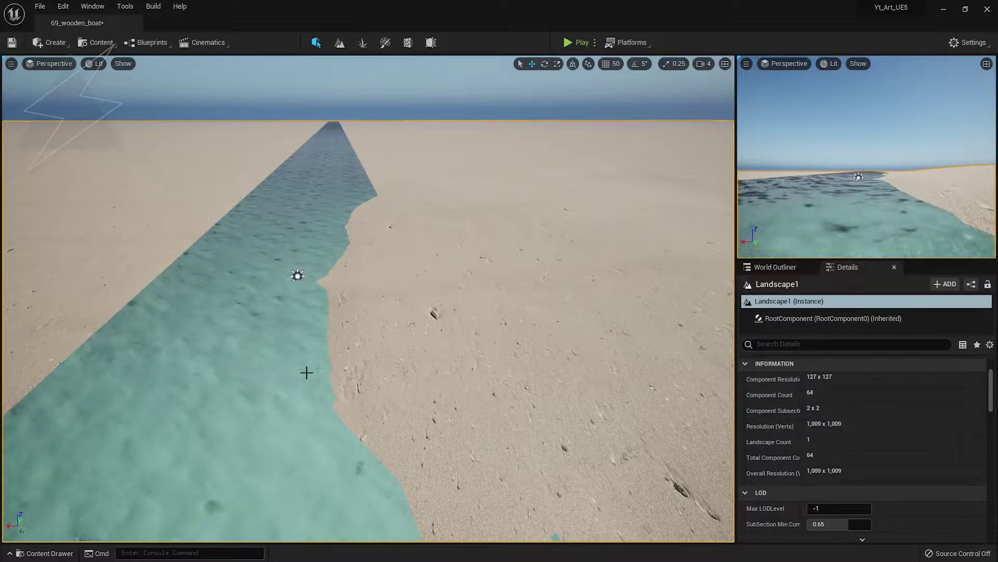
left_click(339, 42)
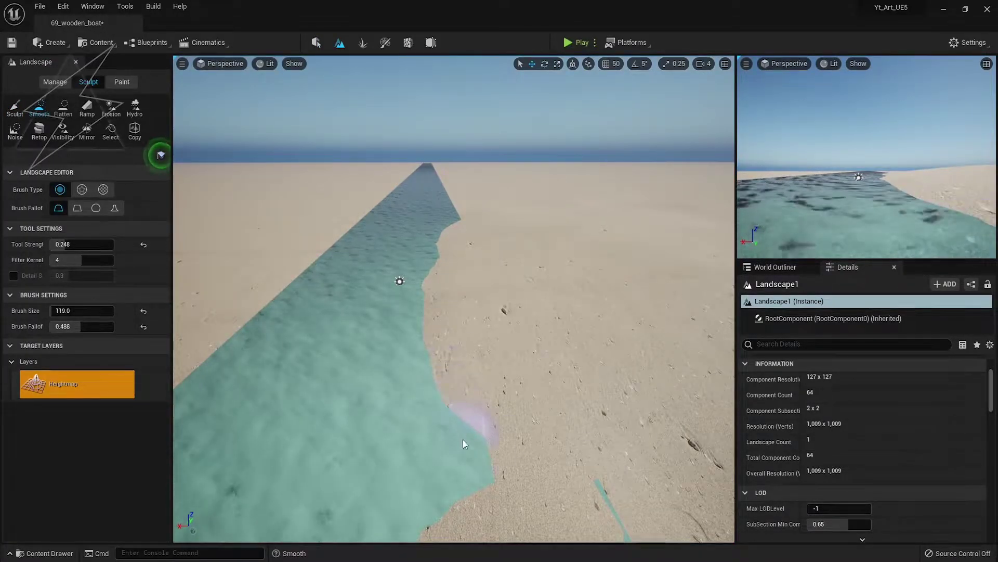
right_click_drag(460, 440, 461, 464)
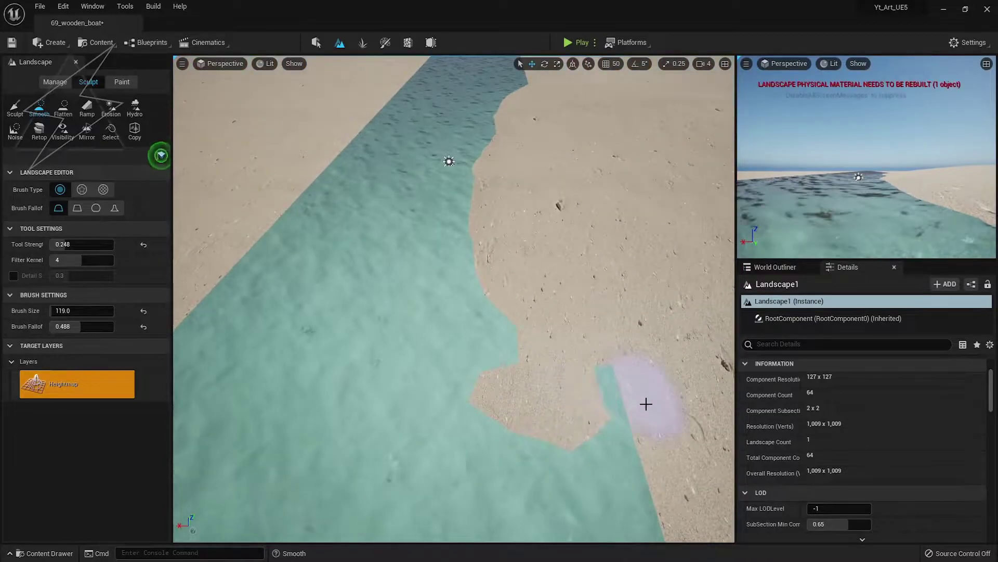
right_click_drag(482, 242, 480, 205)
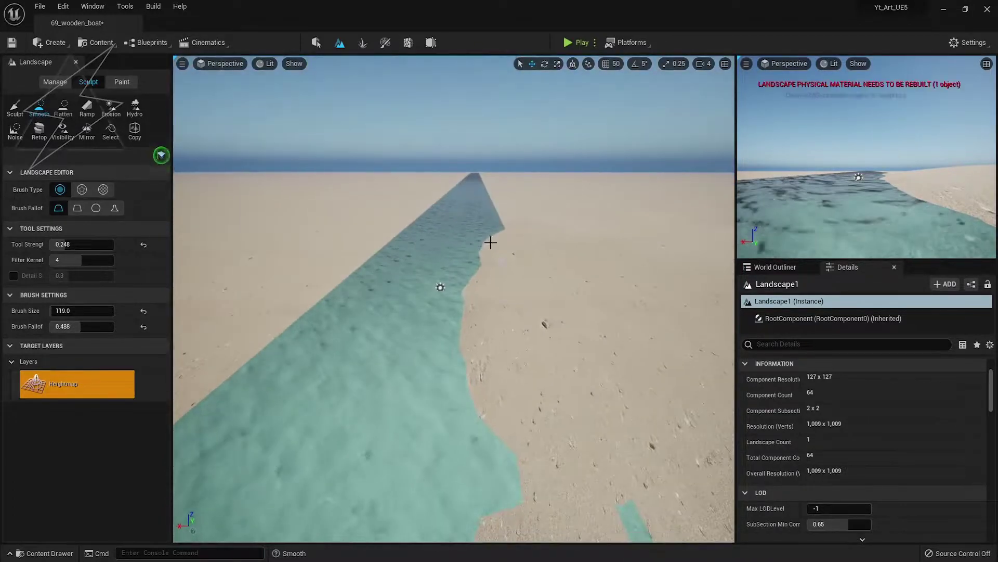
key("1")
key("shift+1")
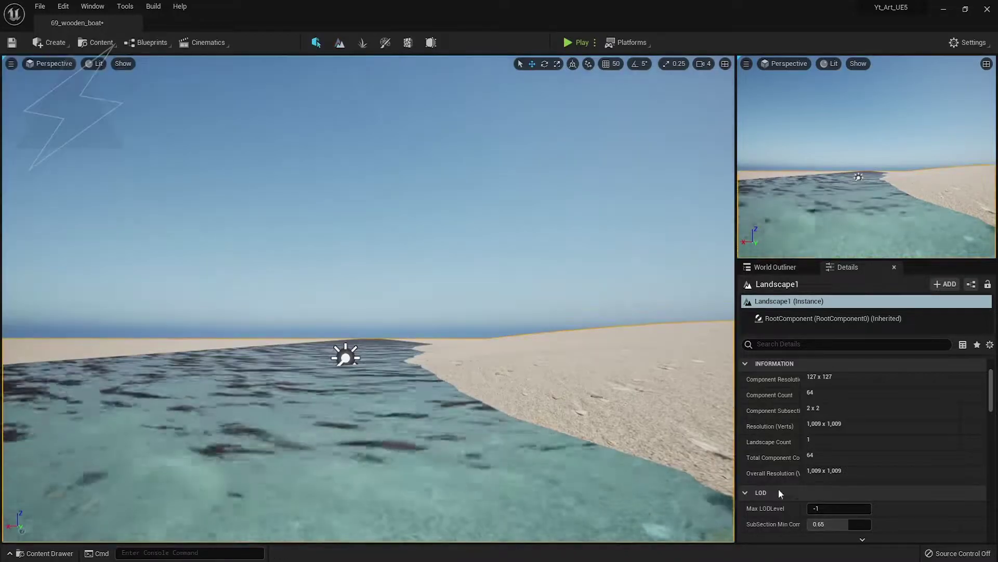
Set BP_LakeWater's water scale to 2918715490304.0 in X and about 1349.23 in Y, with wave speed about 1.70.
scroll(813, 468, "up", 3)
left_click(762, 268)
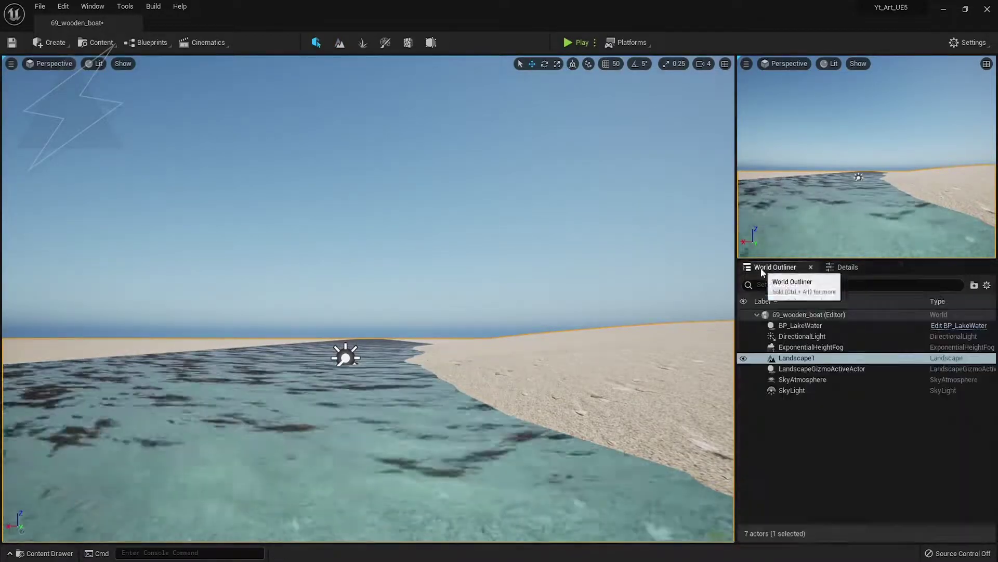
left_click(801, 325)
left_click(845, 267)
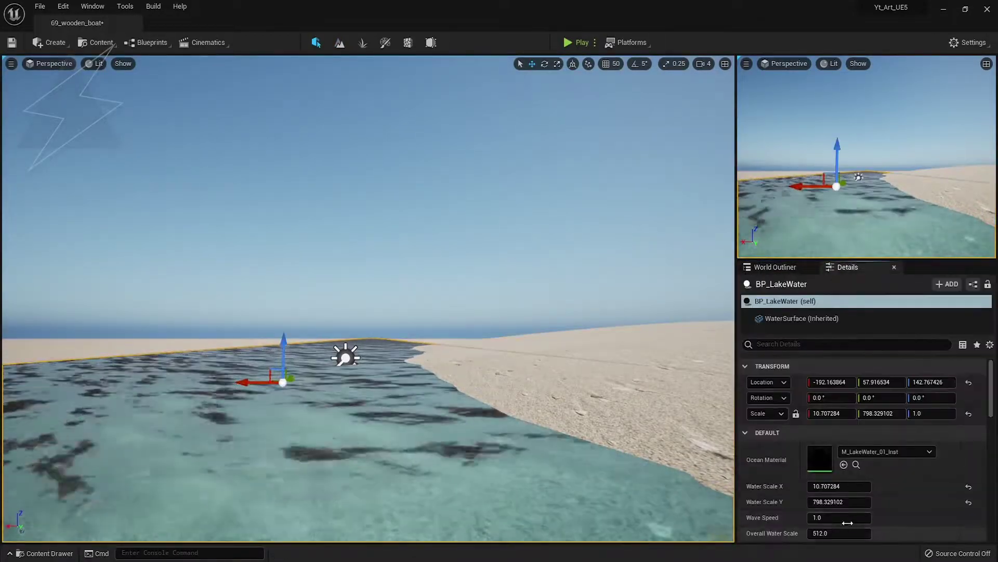
left_click_drag(823, 502, 936, 486)
left_click_drag(852, 489, 894, 489)
right_click_drag(546, 390, 728, 421)
right_click_drag(536, 432, 348, 404)
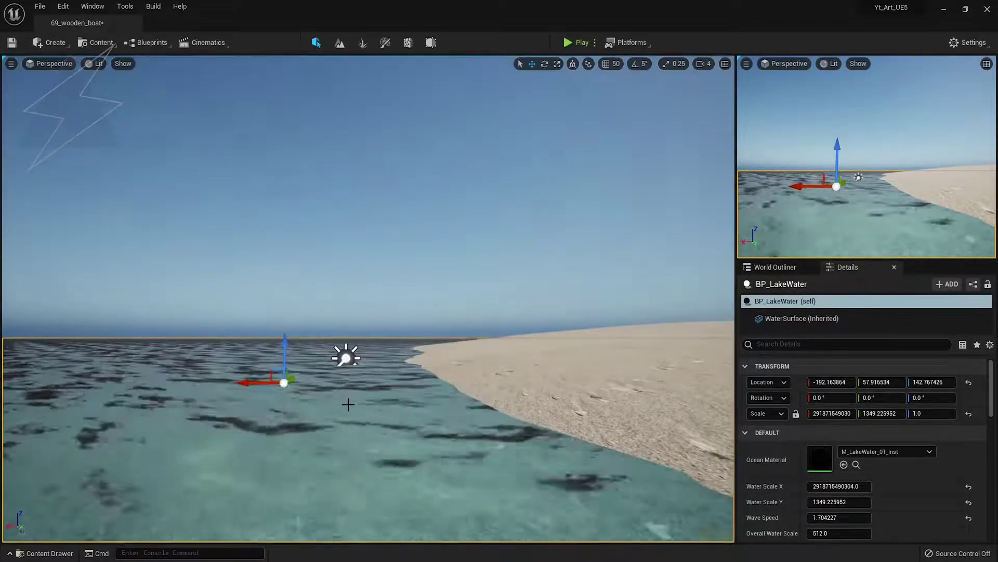
left_click(432, 207)
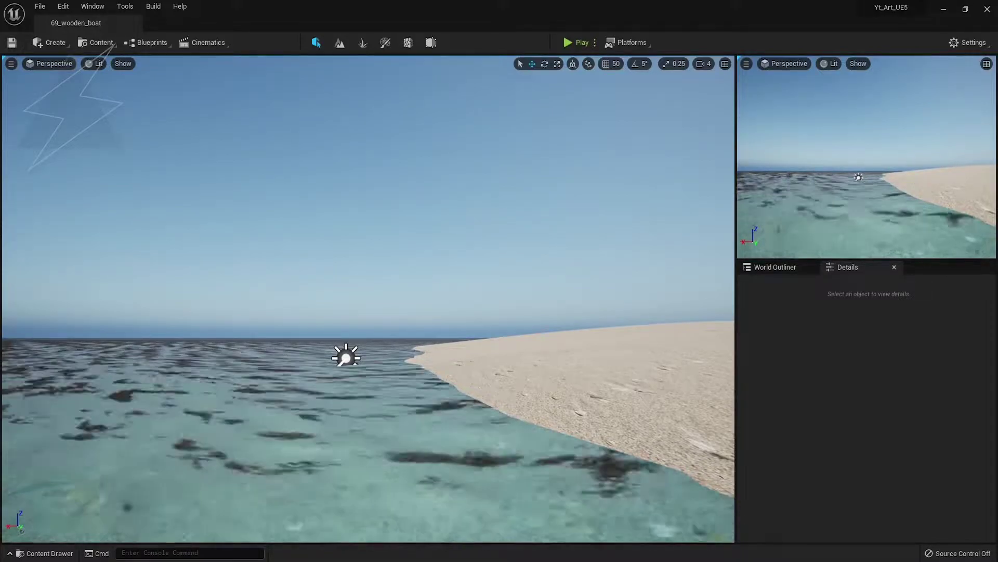
Place the SM_Boat mesh in the water beside the beach and lower it into the surface.
left_click_drag(158, 448, 348, 428)
key("e")
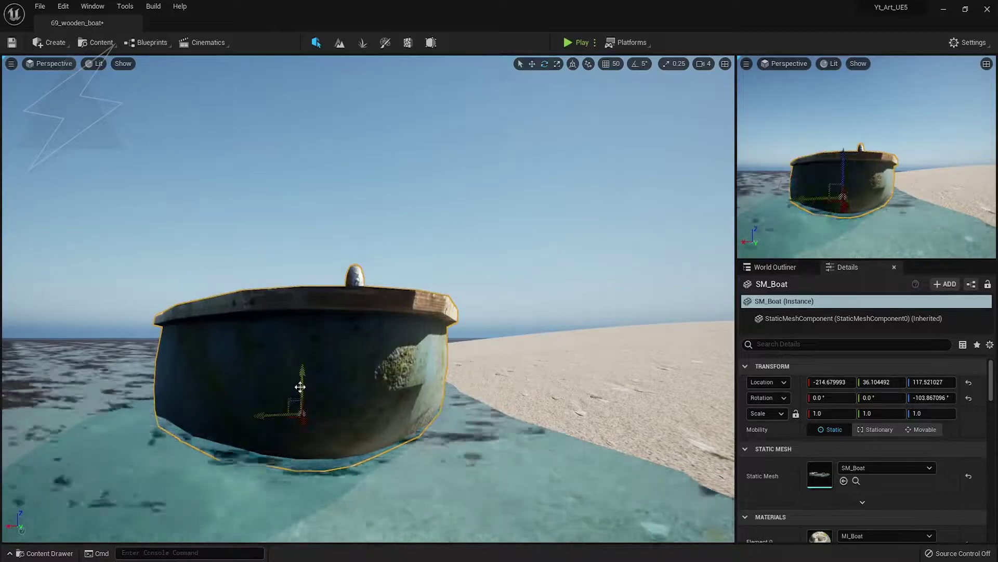
left_click_drag(300, 389, 302, 434)
key("e")
left_click_drag(301, 399, 303, 416)
left_click(414, 476)
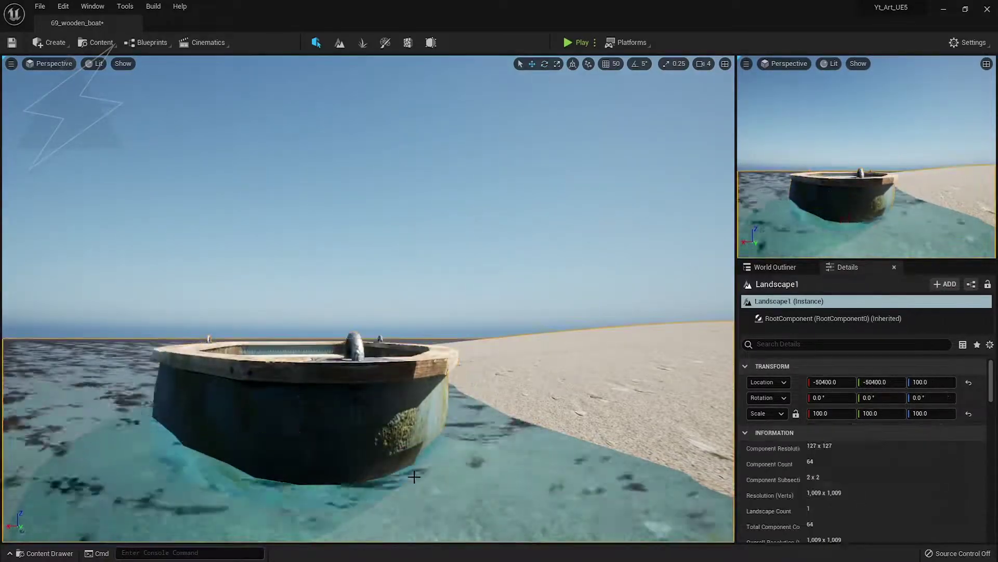
Try to adjust the lake water from a raised view, and undo the last move changes.
mouse_move(372, 378)
right_mouse_down()
mouse_move(468, 408)
mouse_move(416, 403)
mouse_move(373, 378)
right_mouse_up()
key("s")
left_click(775, 267)
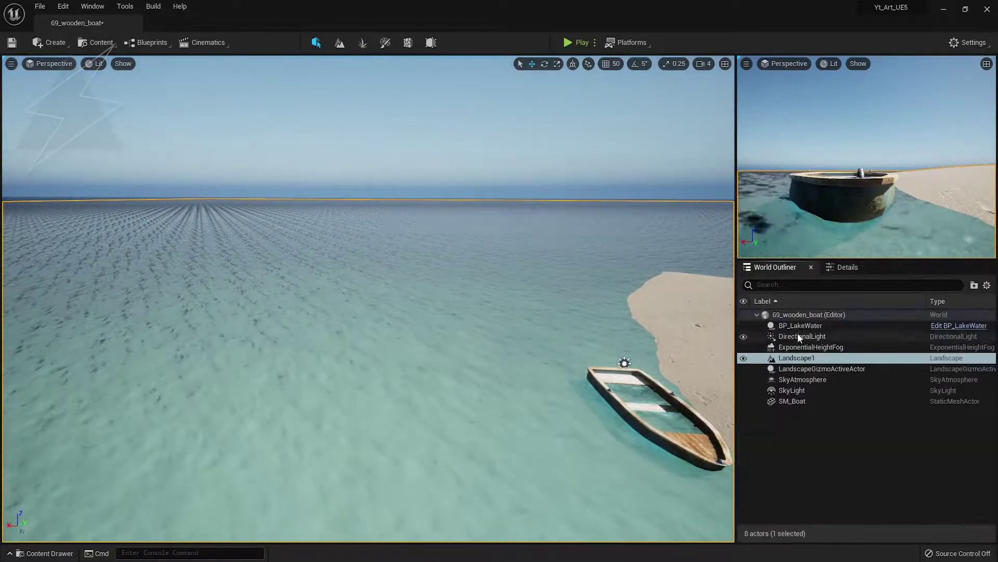
double_click(801, 325)
left_click_drag(387, 324, 387, 326)
key("ctrl+z")
key("ctrl+z")
key("ctrl+z")
key("ctrl+z")
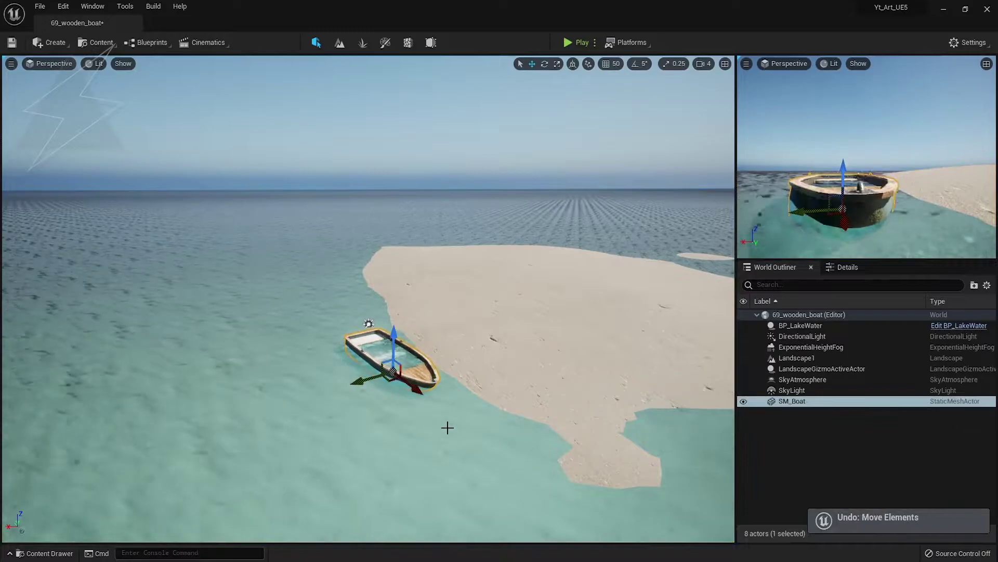
Raise the boat slightly out of the water and tilt it a little.
key("1")
key("Escape")
left_click(792, 401)
left_click_drag(298, 385, 299, 367)
right_click_drag(299, 367, 317, 406)
left_click_drag(333, 354, 331, 324)
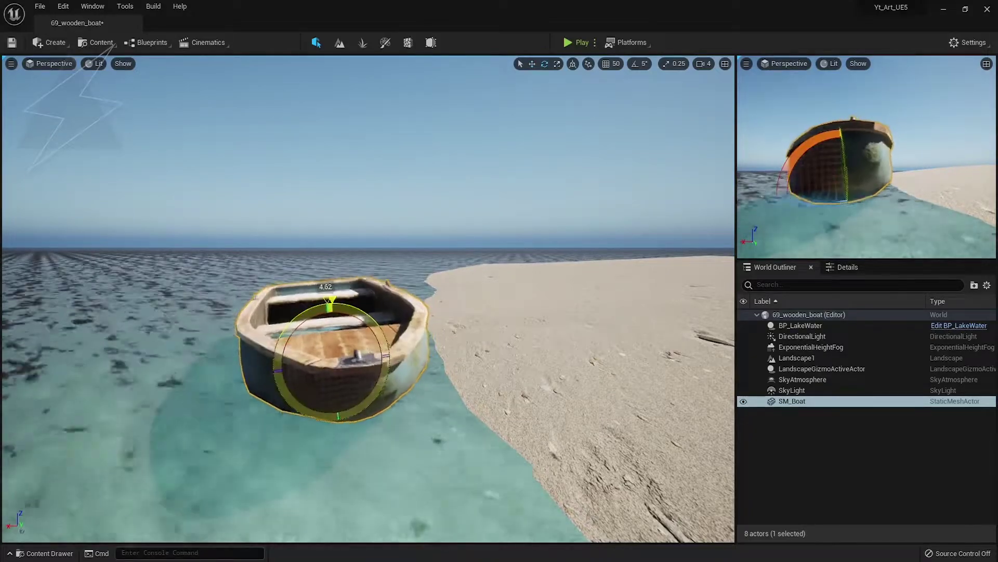
left_click(424, 214)
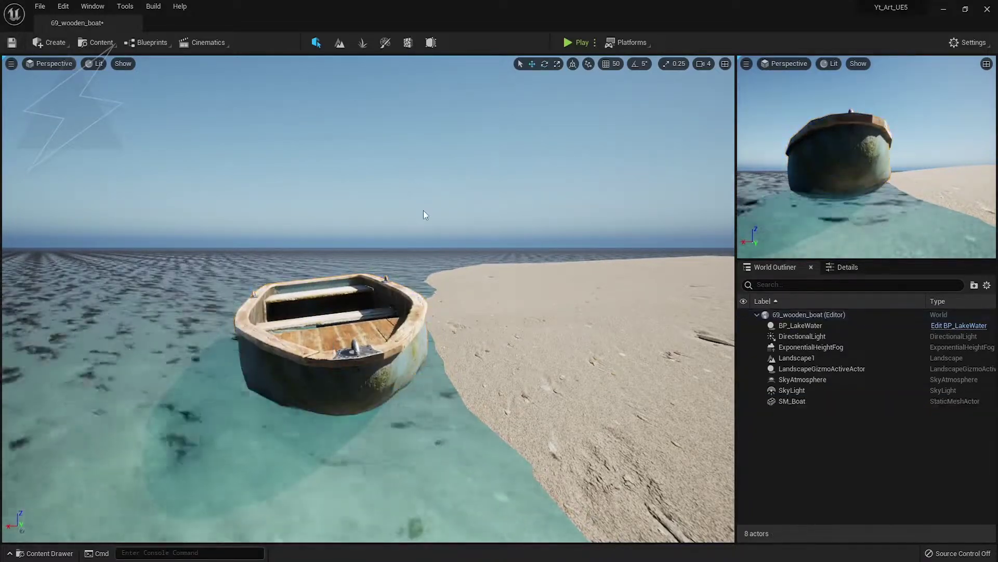
Set the lake water's Overall Water Scale to about 3565.4.
left_click(848, 267)
left_click(775, 267)
left_click(811, 325)
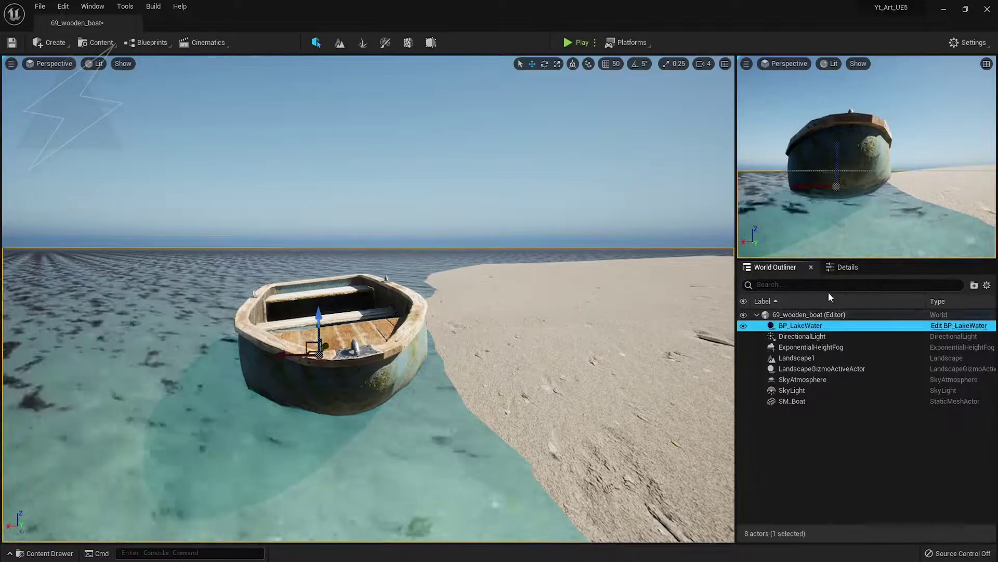
left_click(848, 267)
scroll(864, 530, "down", 5)
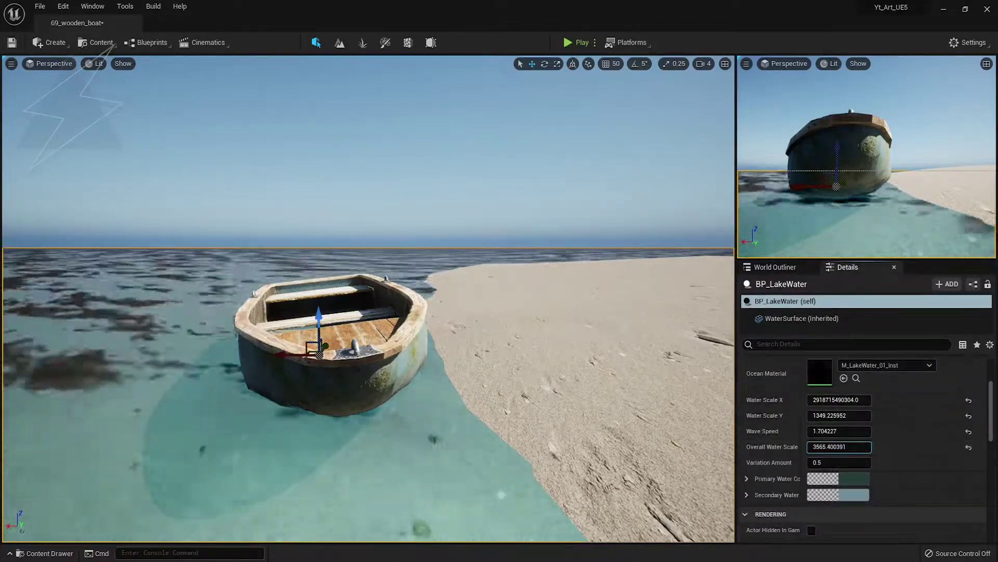
key("Escape")
Raise the boat slightly in the water and check it from the saved camera view.
left_click(333, 325)
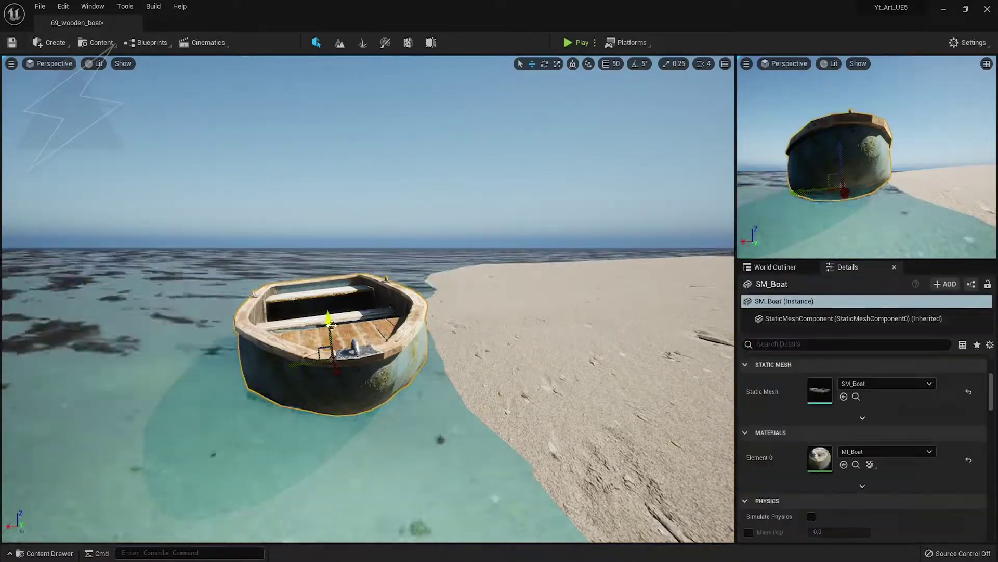
left_click(473, 233)
right_click_drag(472, 233, 557, 260)
key("1")
key("1")
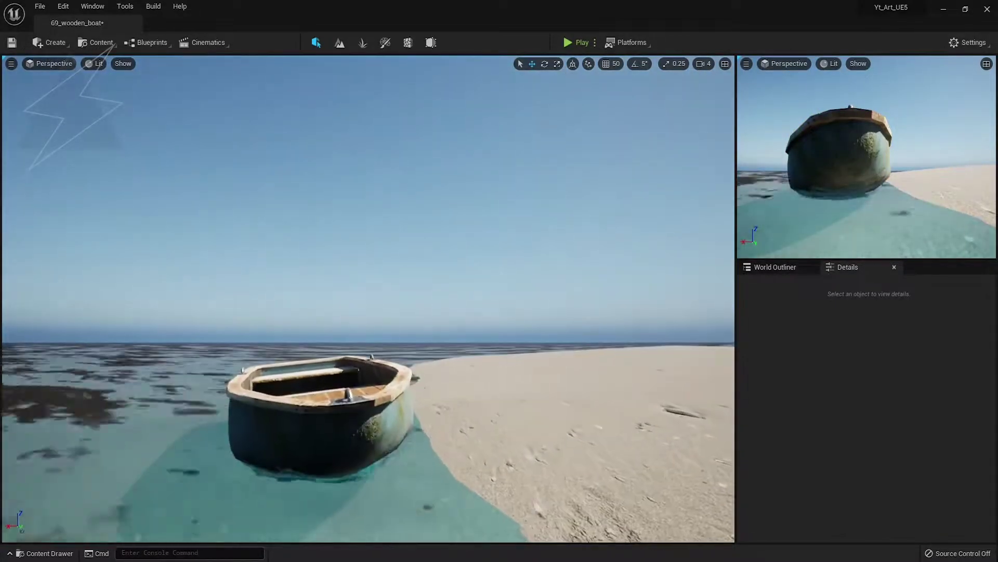
key("1")
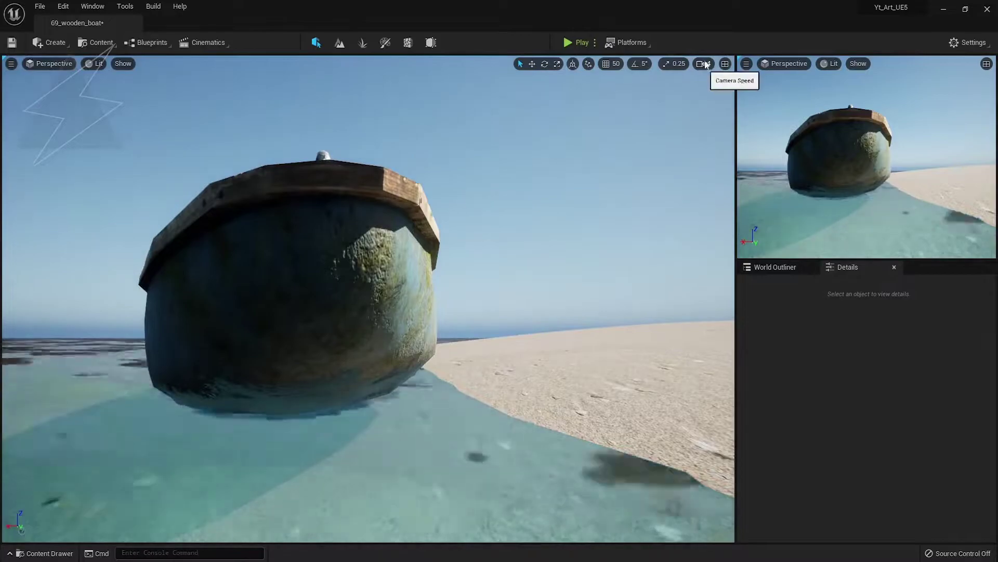
Reframe the camera in a full-screen viewport to a wider view of the boat and beach, and save the level.
mouse_move(639, 287)
right_mouse_down()
mouse_move(650, 289)
mouse_move(628, 276)
mouse_move(634, 301)
mouse_move(633, 285)
right_mouse_up()
key("F11")
key("ctrl+s")
key("e")
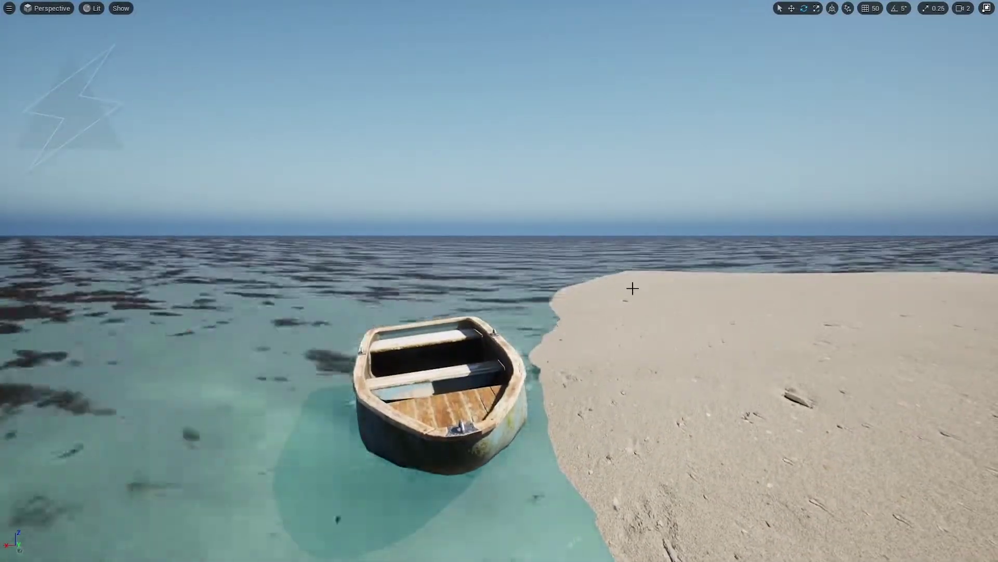
right_click_drag(631, 286, 634, 286)
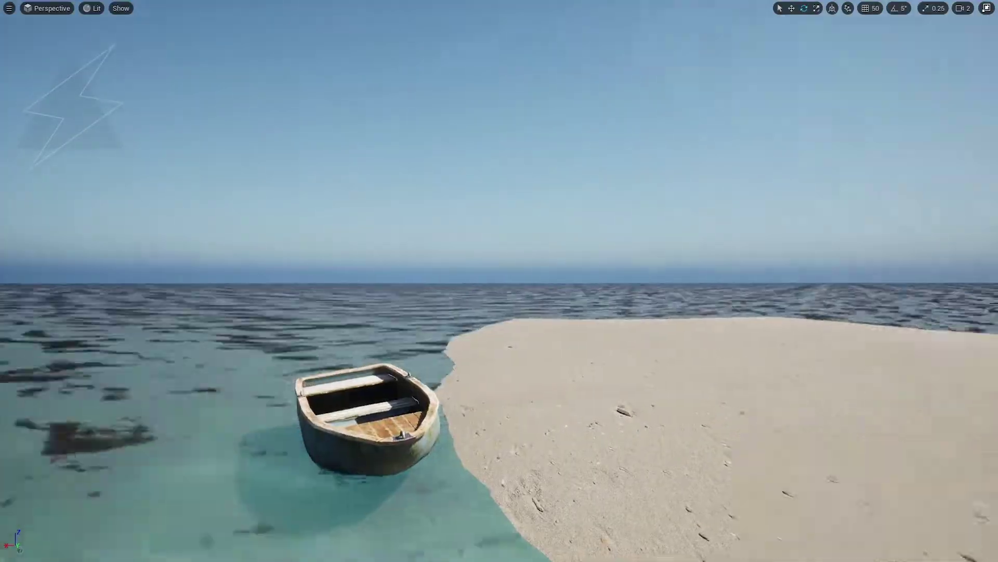
key("w")
right_click_drag(634, 286, 663, 294)
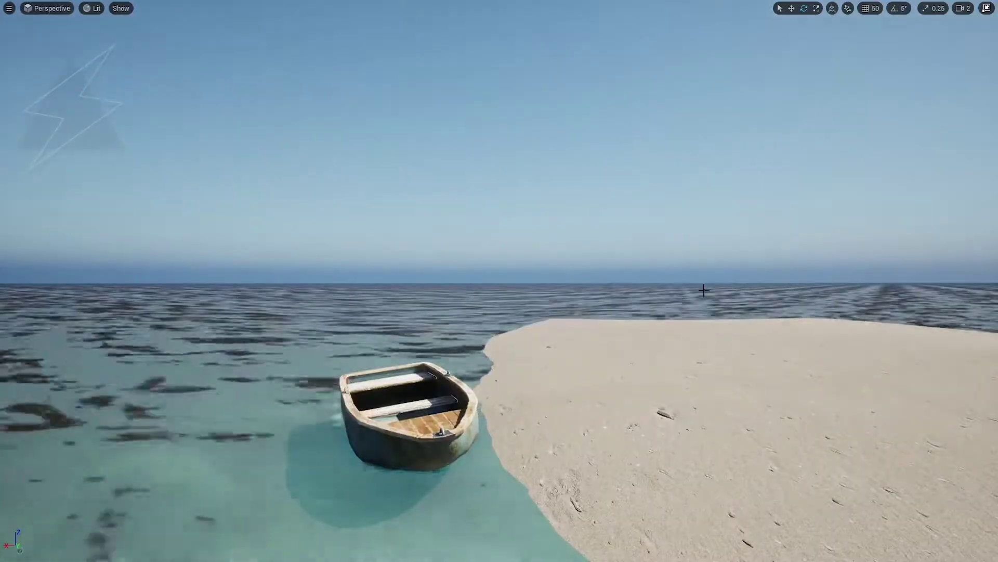
key("F11")
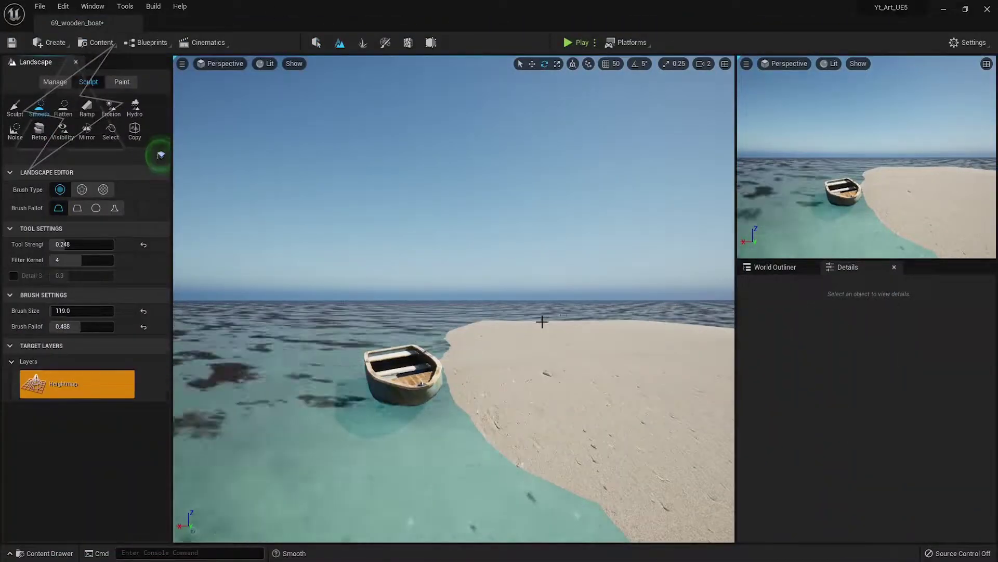
Sculpt raised sand dunes across the far end of the beach with a brush size of about 752.
left_click(17, 111)
key("bracketright")
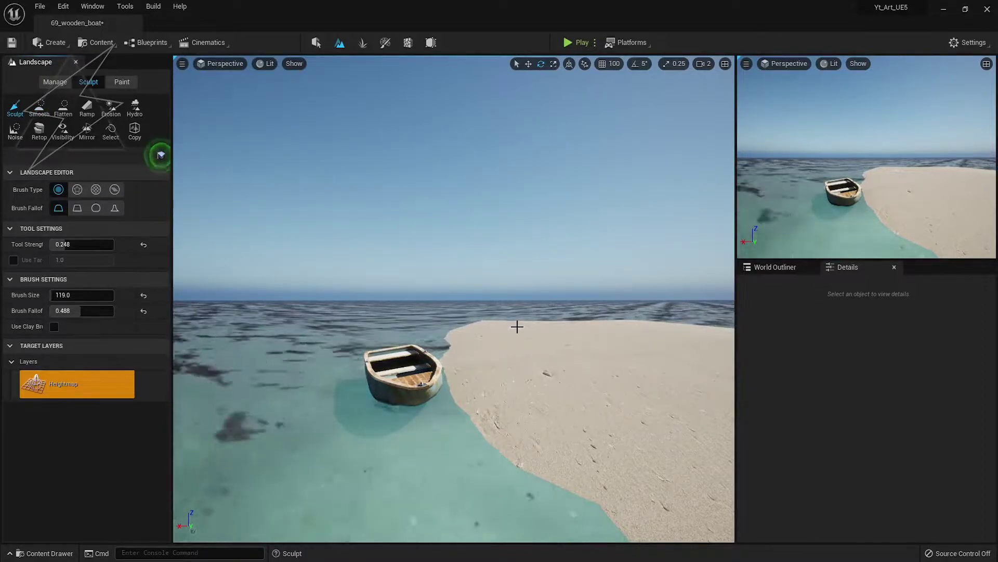
left_click_drag(70, 295, 83, 295)
key("w")
right_click_drag(587, 224, 617, 225)
left_click(703, 64)
left_click(736, 89)
right_click_drag(645, 171, 656, 180)
key("w")
right_click_drag(437, 260, 435, 297)
key("e")
mouse_move(434, 297)
left_mouse_down()
mouse_move(553, 272)
mouse_move(333, 257)
mouse_move(406, 247)
mouse_move(560, 254)
mouse_move(452, 252)
mouse_move(491, 244)
left_mouse_up()
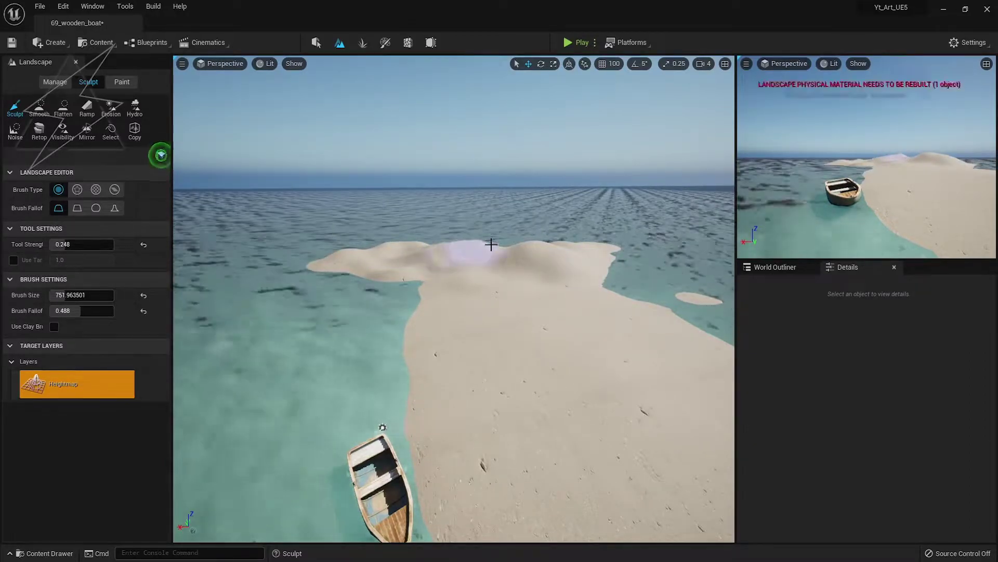
Smooth the new far dunes with the 752 brush and return to selection mode in the saved camera view.
left_click(40, 111)
mouse_move(418, 245)
left_mouse_down()
mouse_move(582, 251)
mouse_move(466, 258)
left_mouse_up()
key("1")
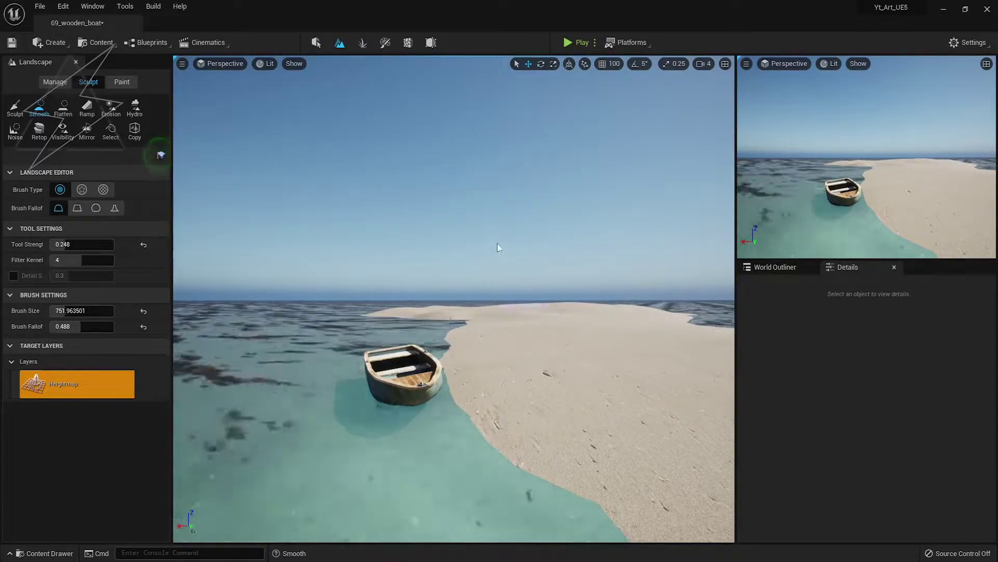
left_click(316, 43)
Save the level and inspect the sculpted far end of the beach up close before restoring the saved camera view.
right_click_drag(468, 343, 461, 437)
key("w")
key("s")
key("w")
key("w")
key("1")
key("e")
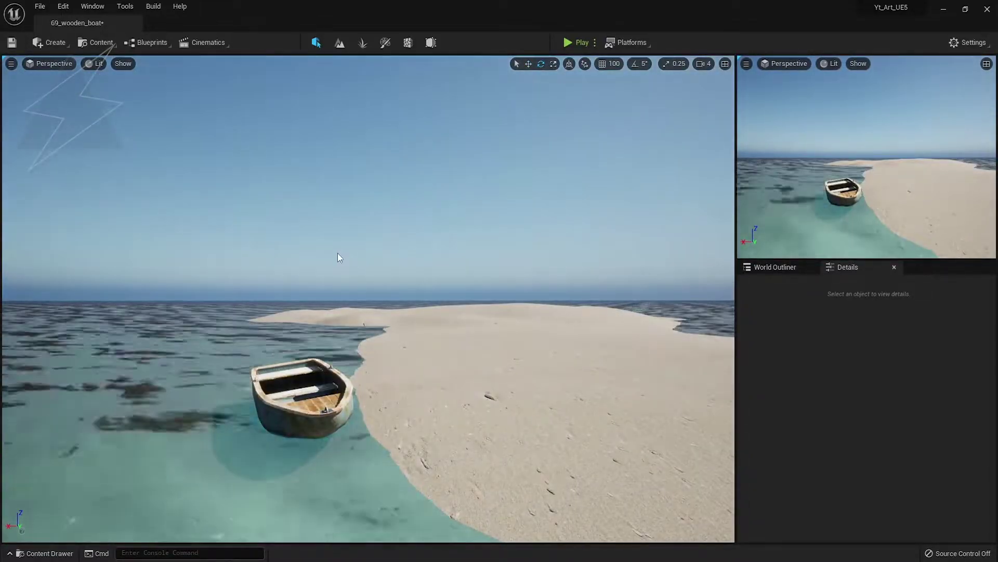
key("ctrl+s")
right_click_drag(388, 292, 418, 310)
key("w")
key("e")
right_click_drag(379, 258, 378, 291)
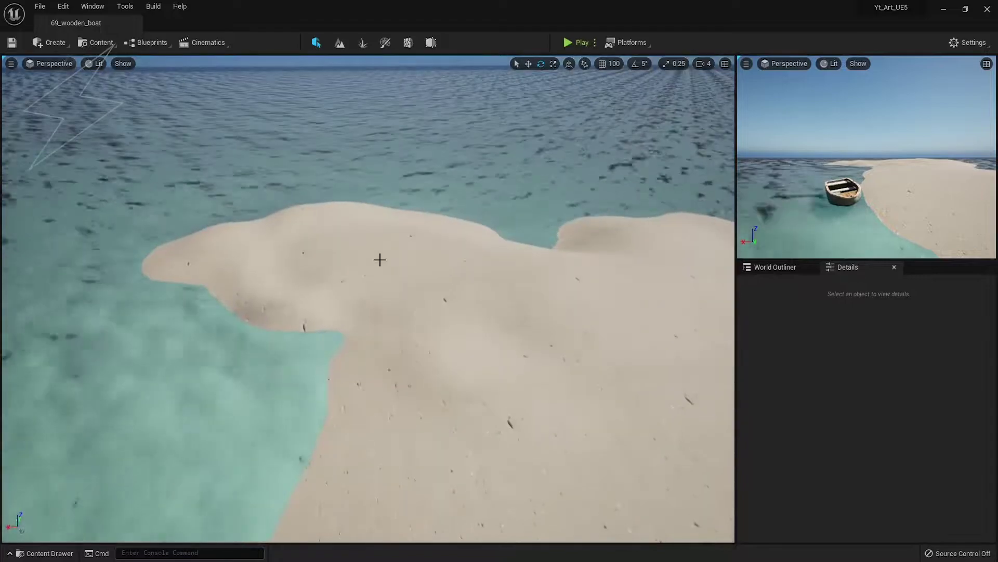
key("1")
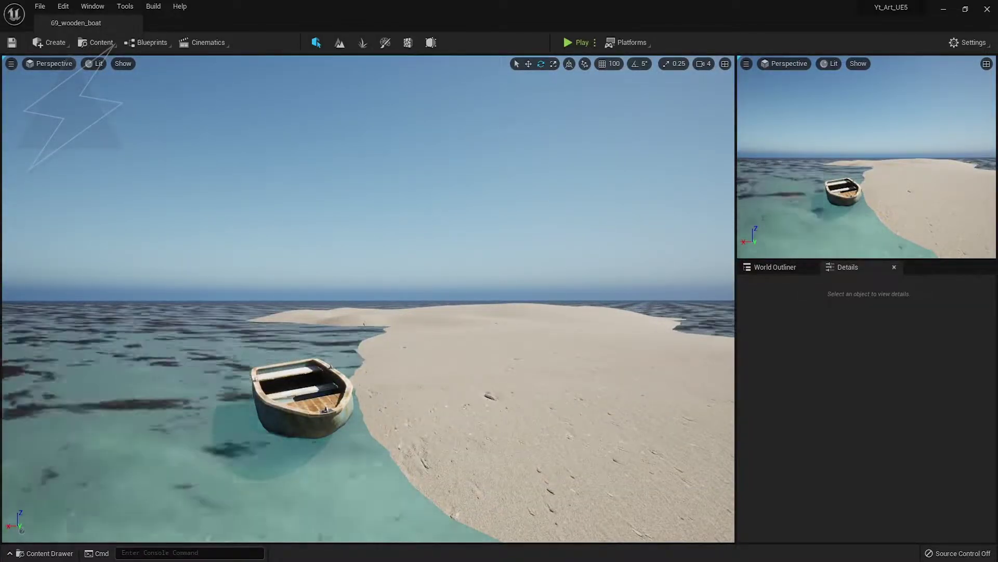
Place the SM_Boat_Paddle mesh across the boat and raise it along the world Z axis to rest inside the hull.
left_click(294, 408)
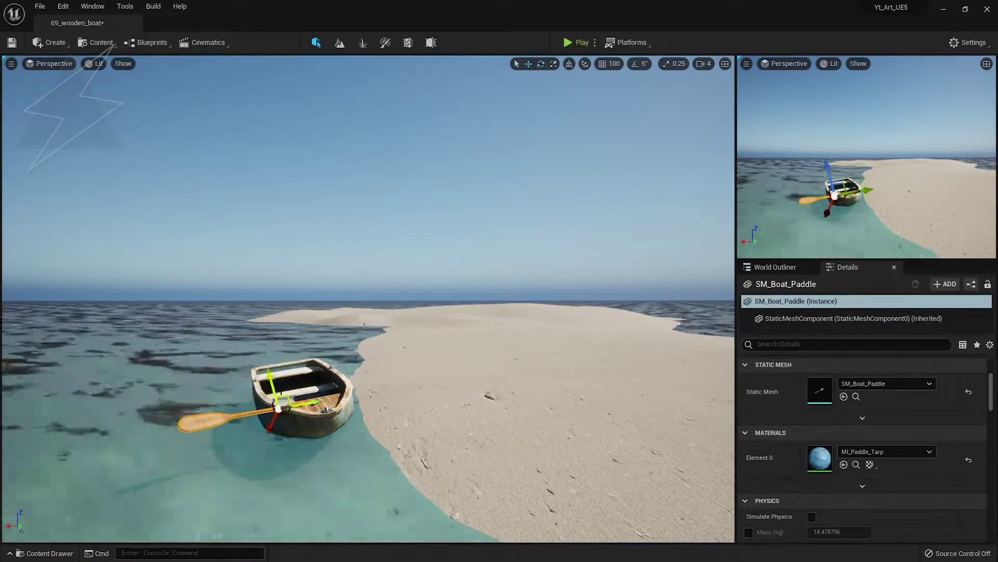
left_click(581, 64)
left_click(570, 64)
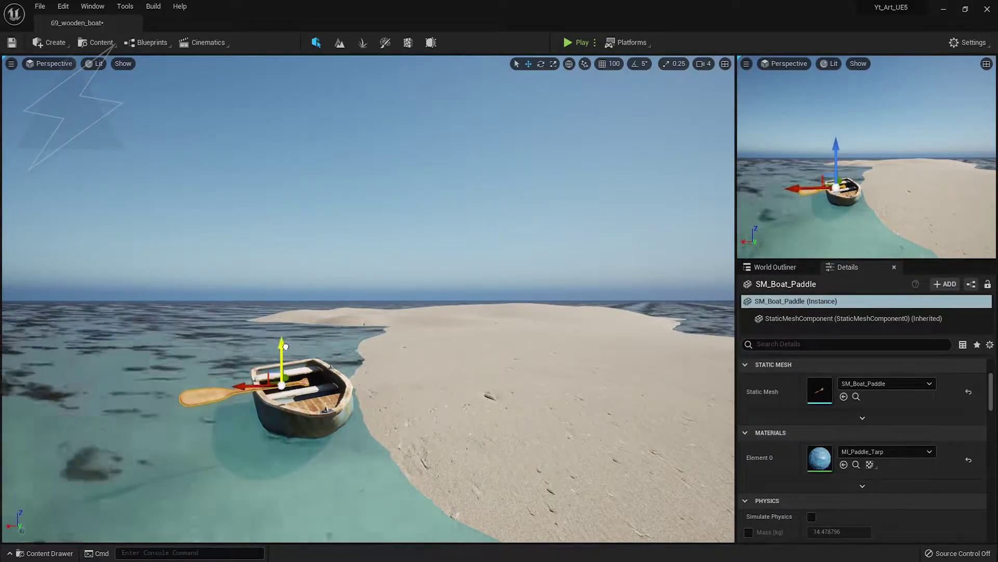
left_click(333, 278)
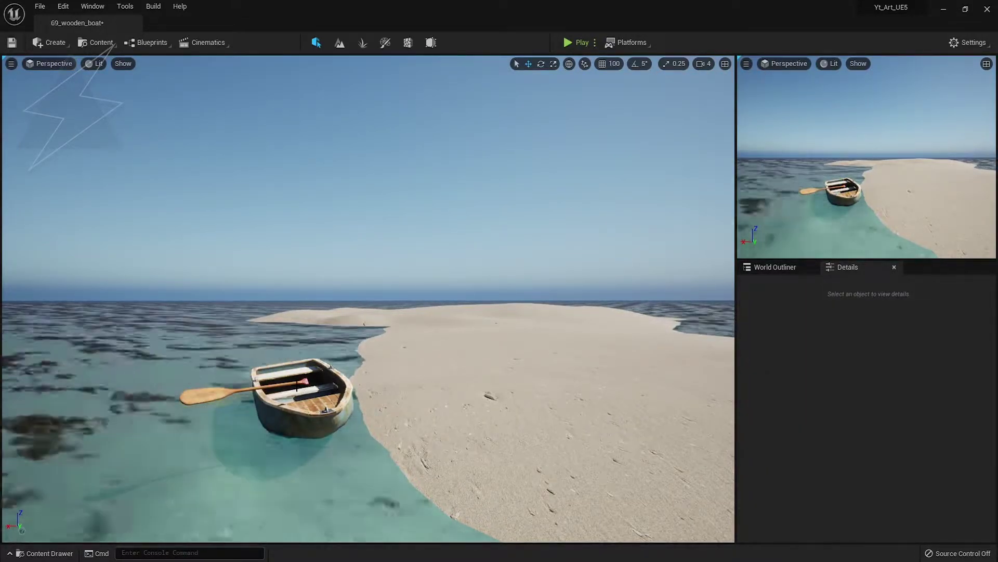
Duplicate the paddle and lay the copy on the sand at the water's edge beside the boat.
left_click(229, 391)
left_click_drag(250, 389, 426, 407, "alt")
left_click_drag(453, 341, 438, 403)
key("e")
key("w")
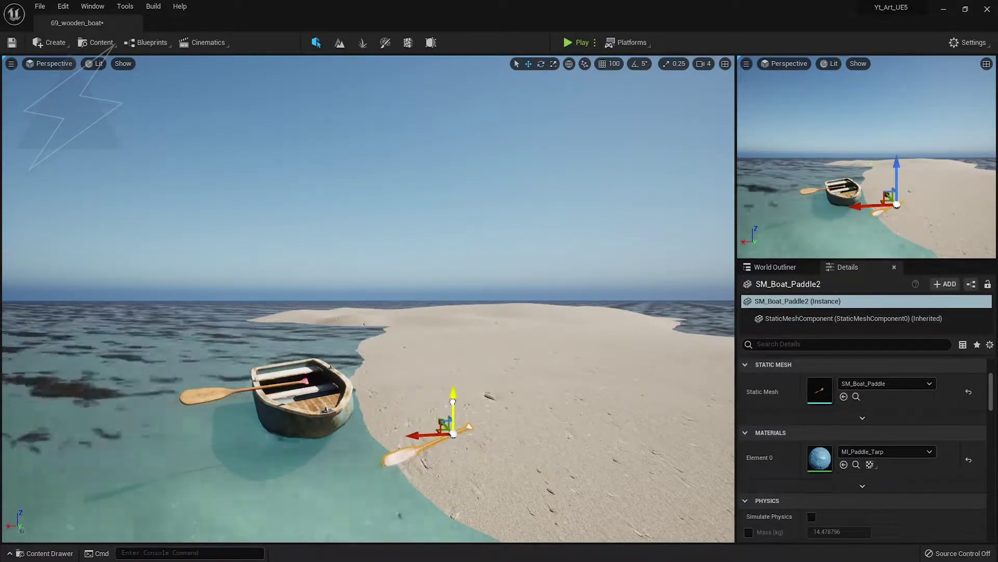
left_click(494, 201)
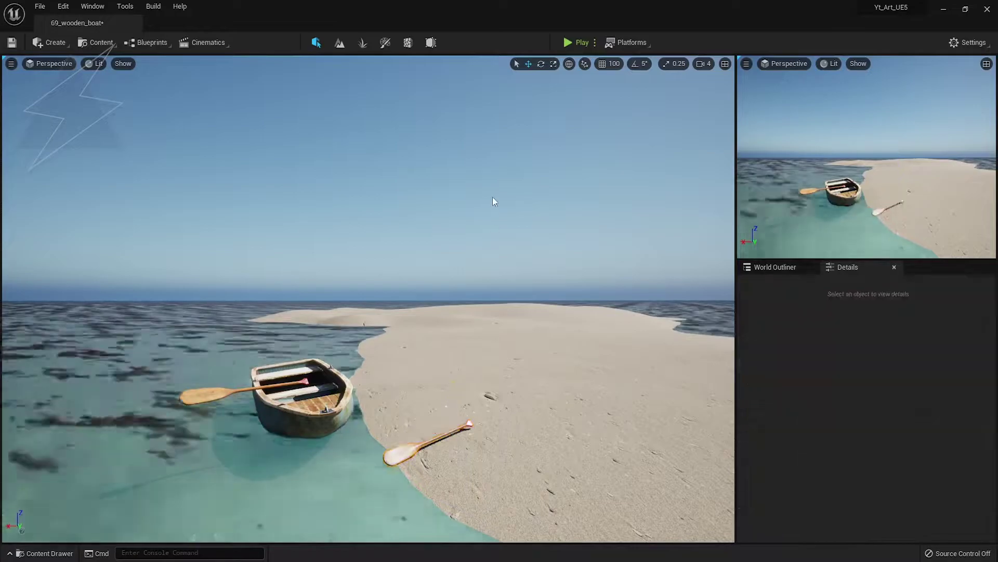
Try a slight rotation of the paddle lying on the sand.
left_click(459, 443)
left_click(409, 450)
key("e")
left_click_drag(429, 384, 454, 383)
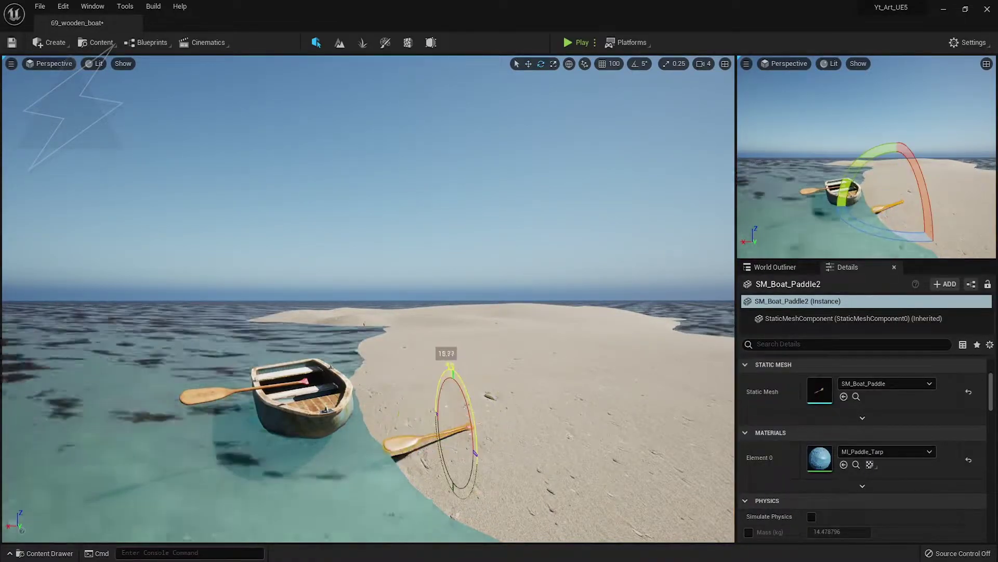
left_click(499, 299)
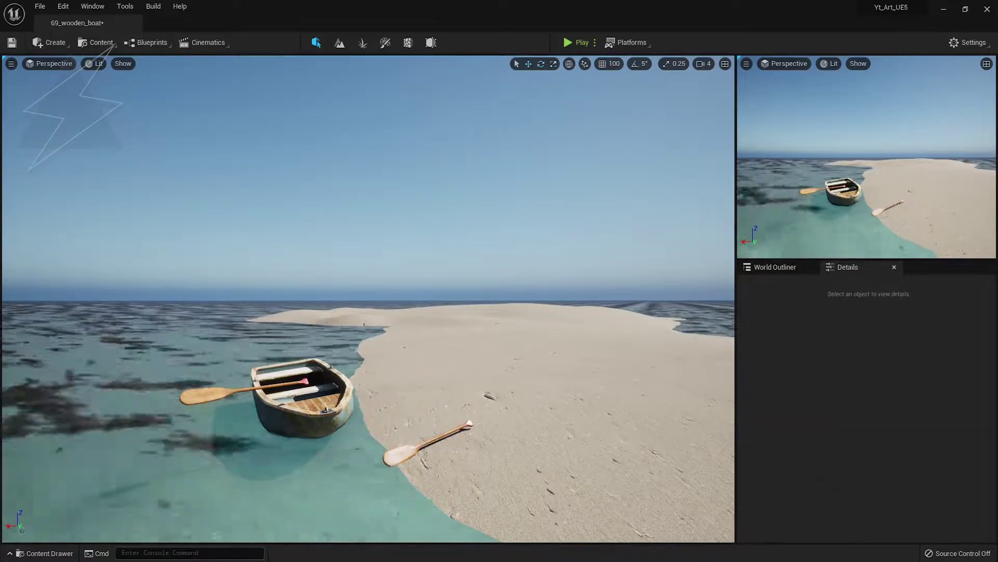
left_click(461, 428)
left_click(483, 267)
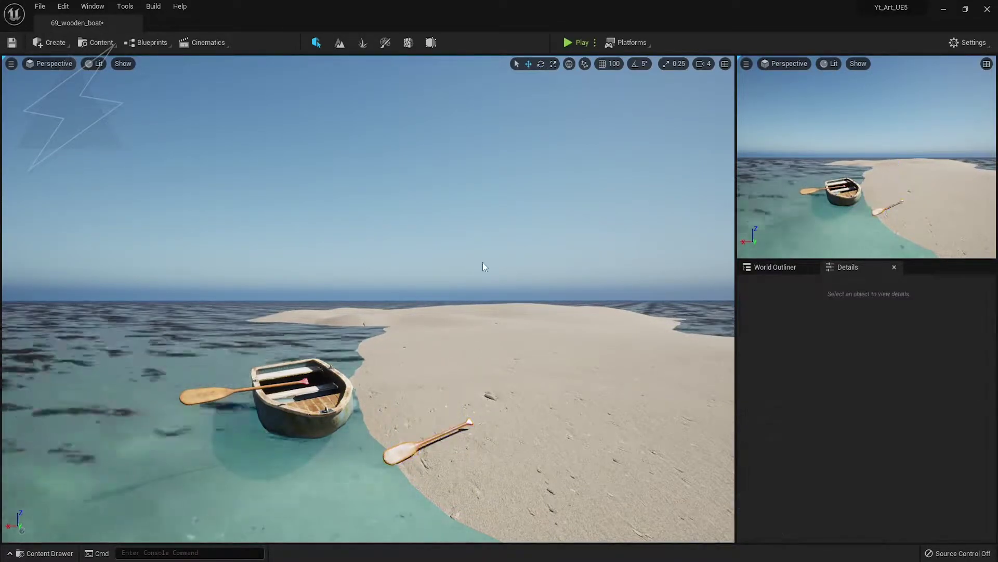
Move the boat's paddle back across the rear of the hull, resting over its edge, and save the level.
right_click_drag(243, 387, 208, 442)
key("w")
left_click(335, 378)
left_click_drag(416, 344, 410, 274)
left_click_drag(438, 241, 439, 244)
left_click_drag(402, 279, 387, 263)
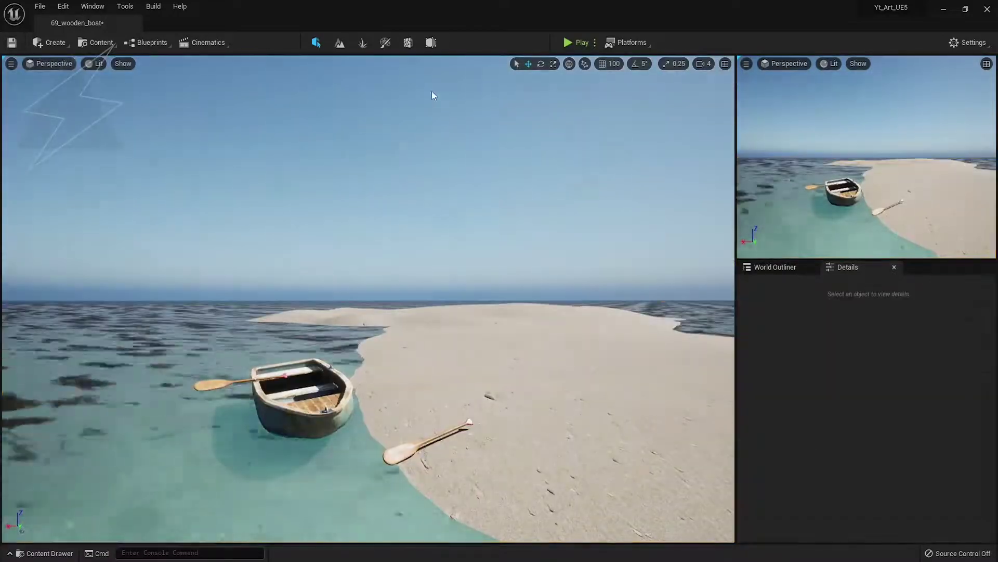
key("ctrl+s")
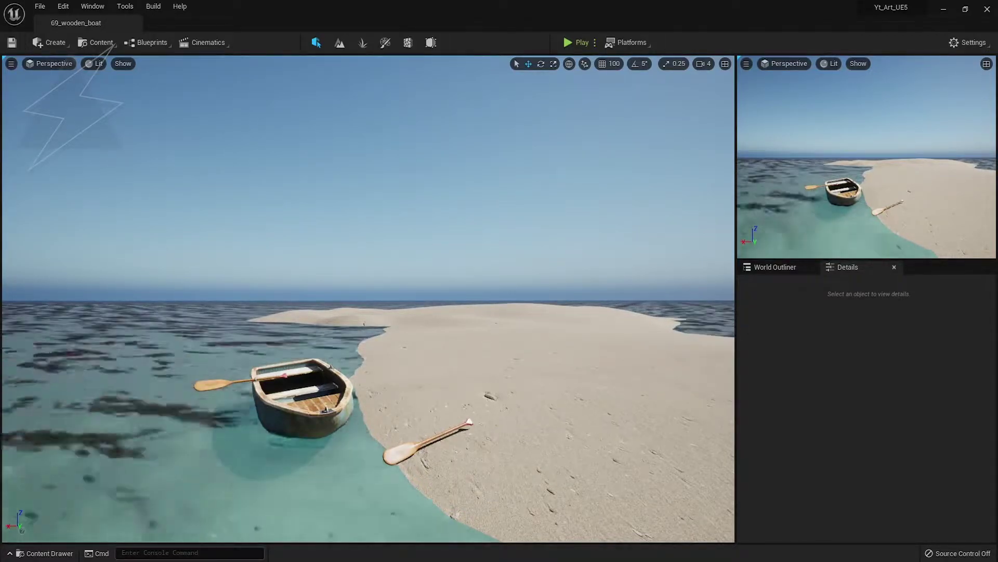
Add SM_Tree_Tropic_01 as a foliage type and place three single instances at the far end of the beach.
left_click(363, 42)
left_click_drag(1, 353, 99, 351)
left_click(46, 118)
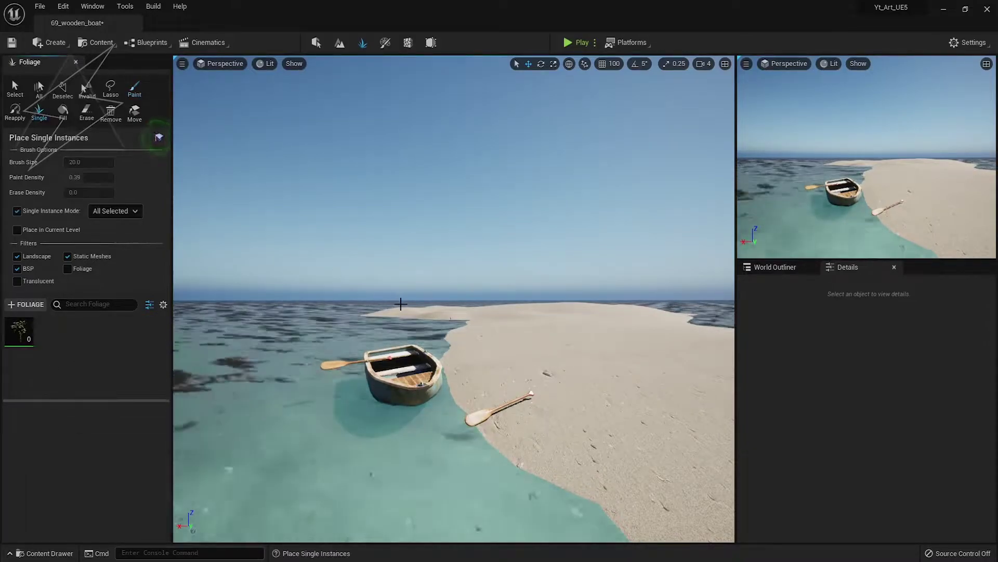
left_click(404, 305)
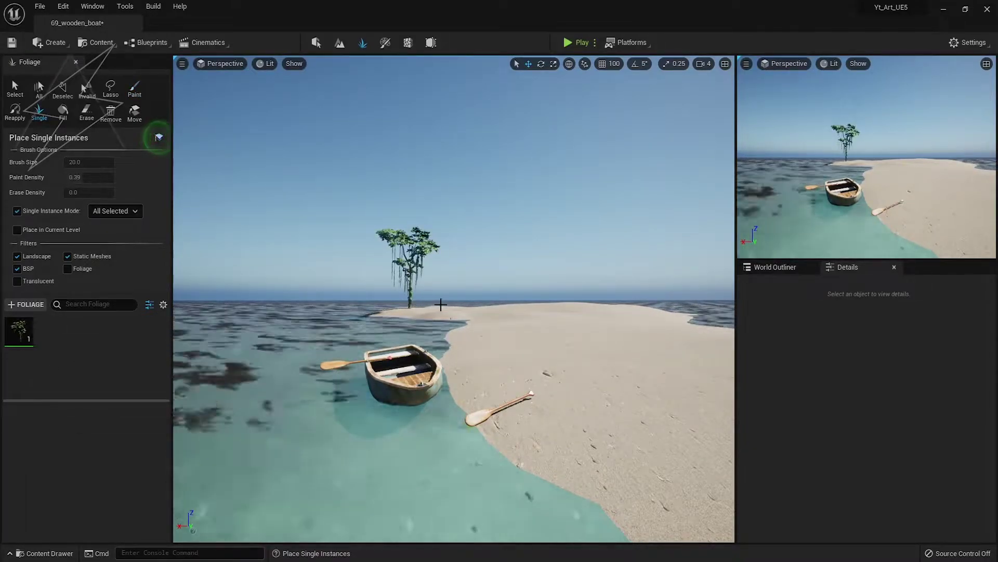
left_click(444, 304)
left_click(474, 302)
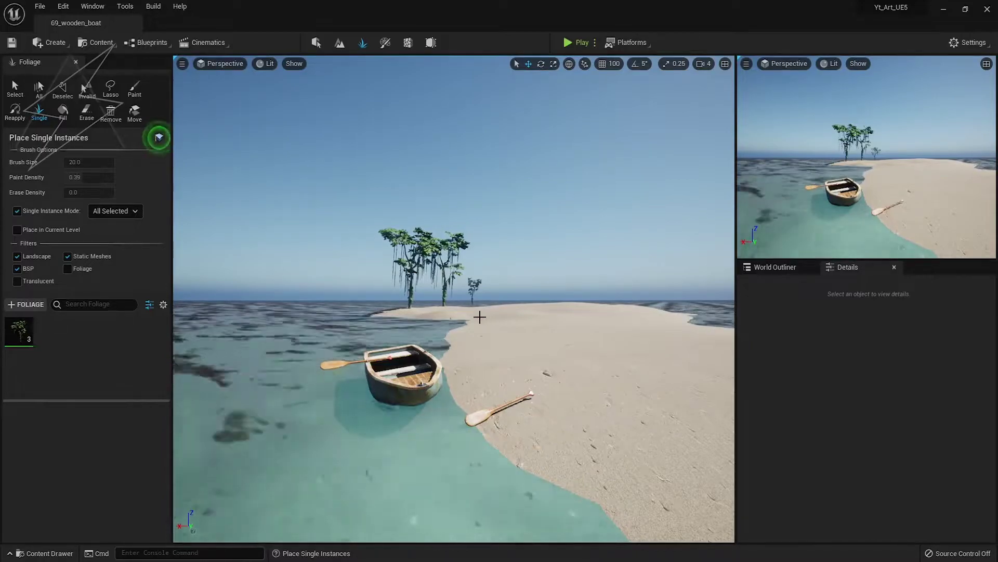
Set the camera speed to 7 and remove the stray tropic tree standing out in the water.
mouse_move(477, 315)
right_mouse_down()
mouse_move(486, 304)
mouse_move(466, 328)
right_mouse_up()
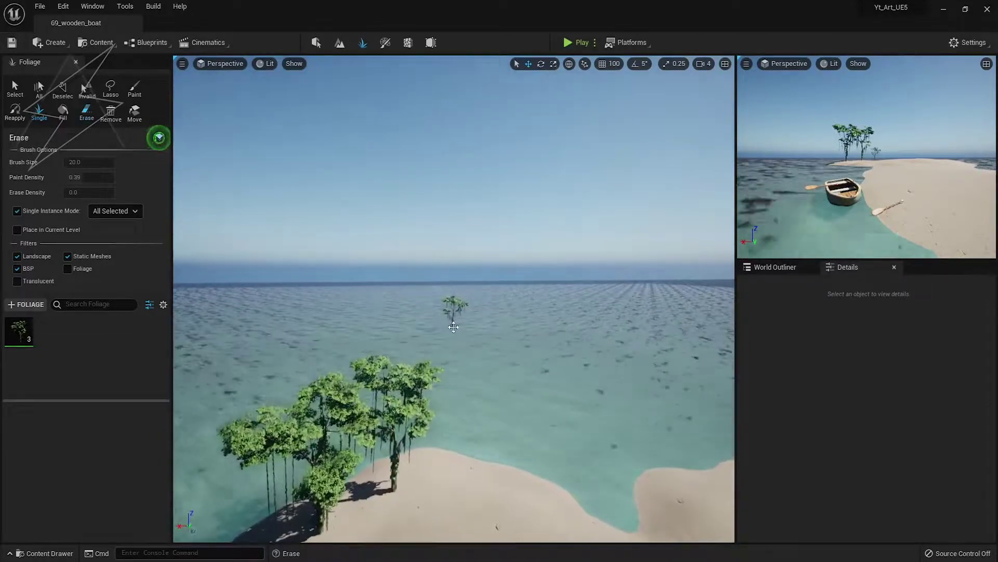
right_click(466, 331)
left_click(705, 65)
left_click(765, 90)
key("w")
right_click_drag(526, 333, 523, 346)
left_click(456, 440, "shift")
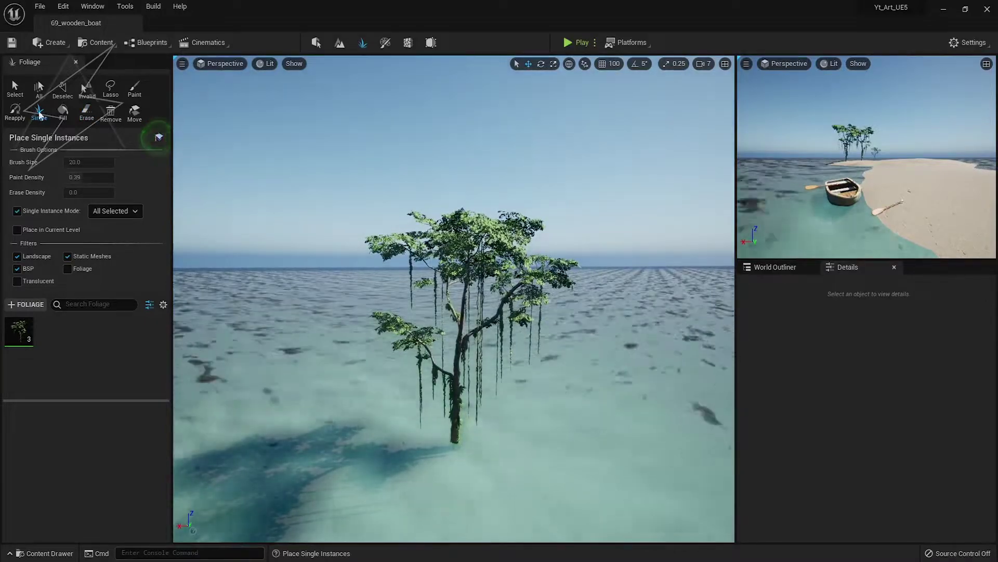
left_click(16, 89)
left_click(460, 343)
left_click(111, 113)
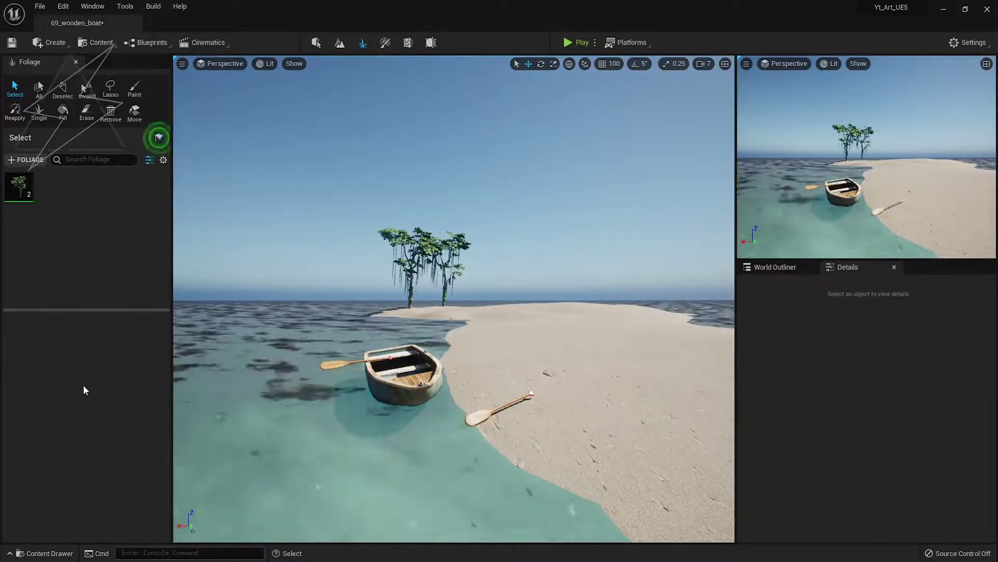
Place six more single instances of SM_Tree_Tropic_01 in a row along the far dune.
left_click(20, 186)
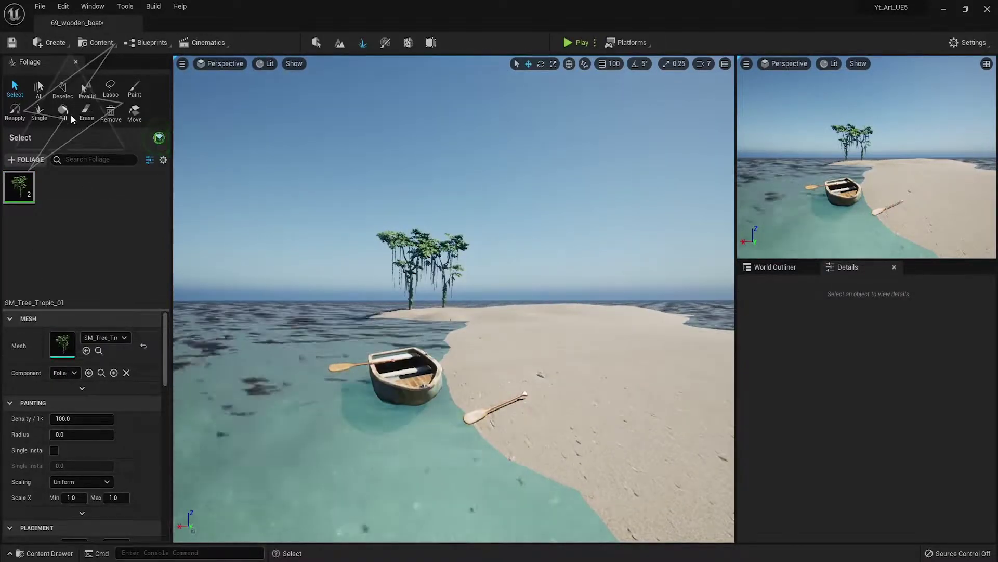
left_click(39, 112)
left_click(479, 311)
left_click(479, 310)
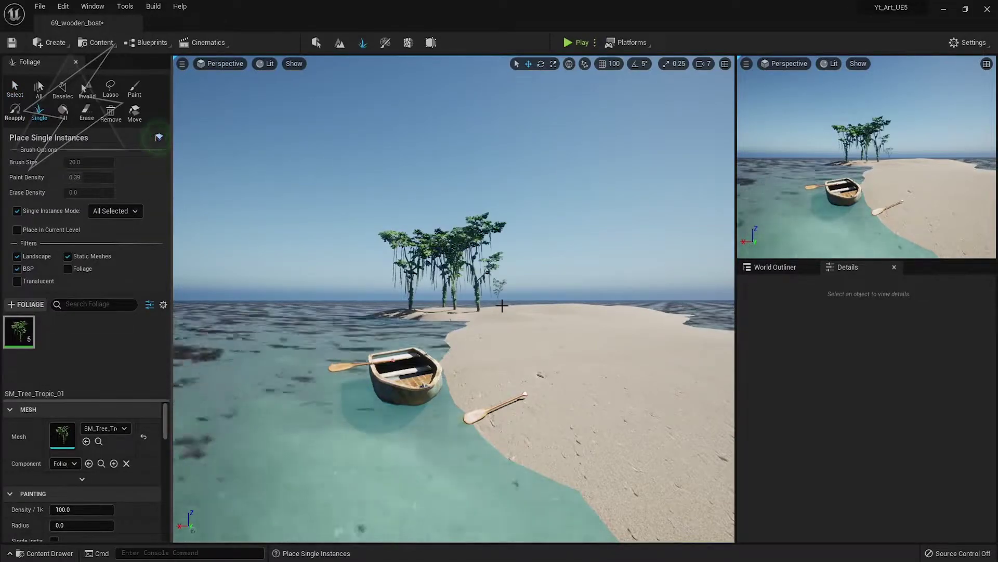
left_click(504, 310)
key("ctrl+z")
left_click(493, 313)
left_click(520, 311)
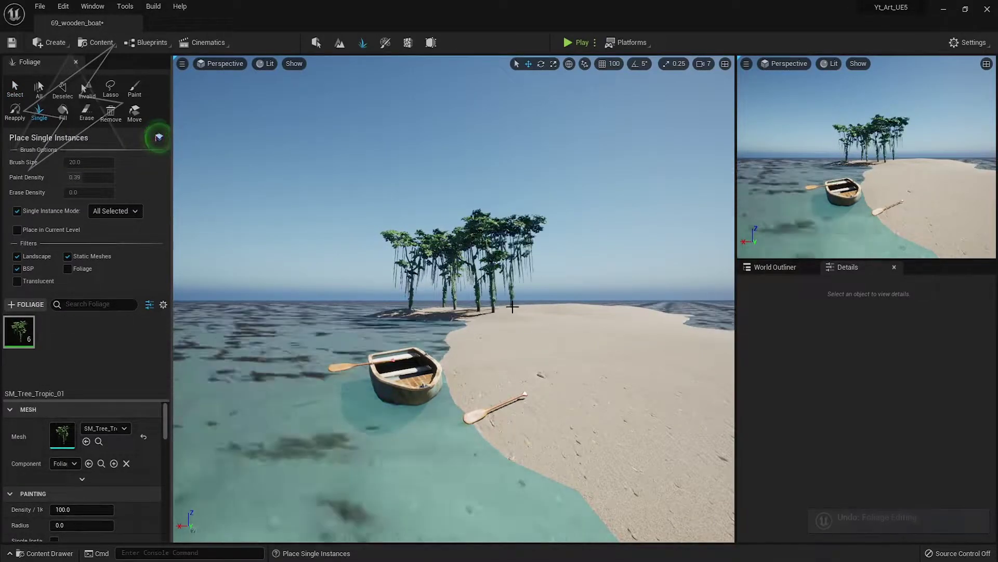
left_click(540, 307)
left_click(571, 307)
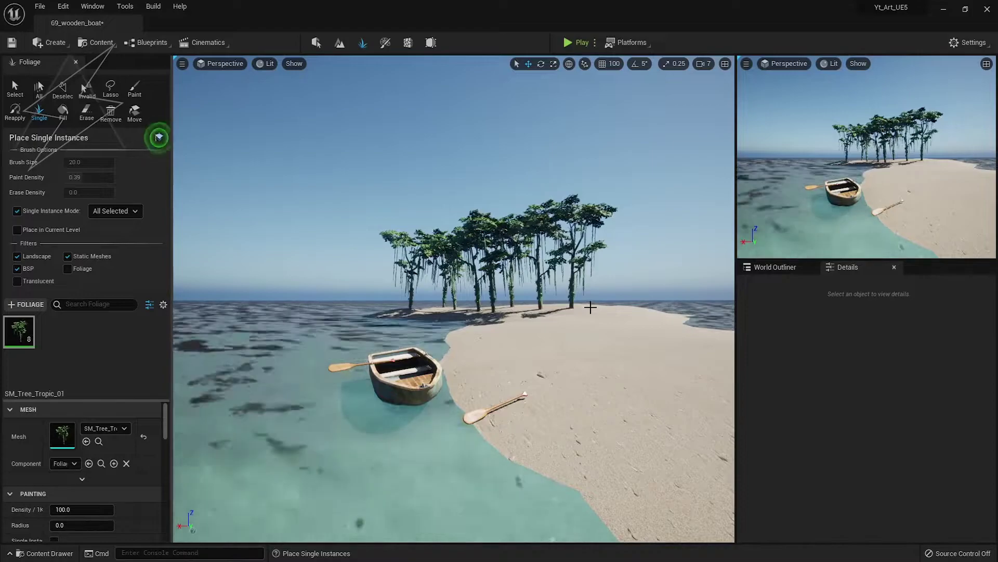
Add SM_Tree_Tropic_02 as a foliage type and place one instance at the inland end of the tree row.
left_click_drag(1, 359, 65, 354)
left_click(53, 339)
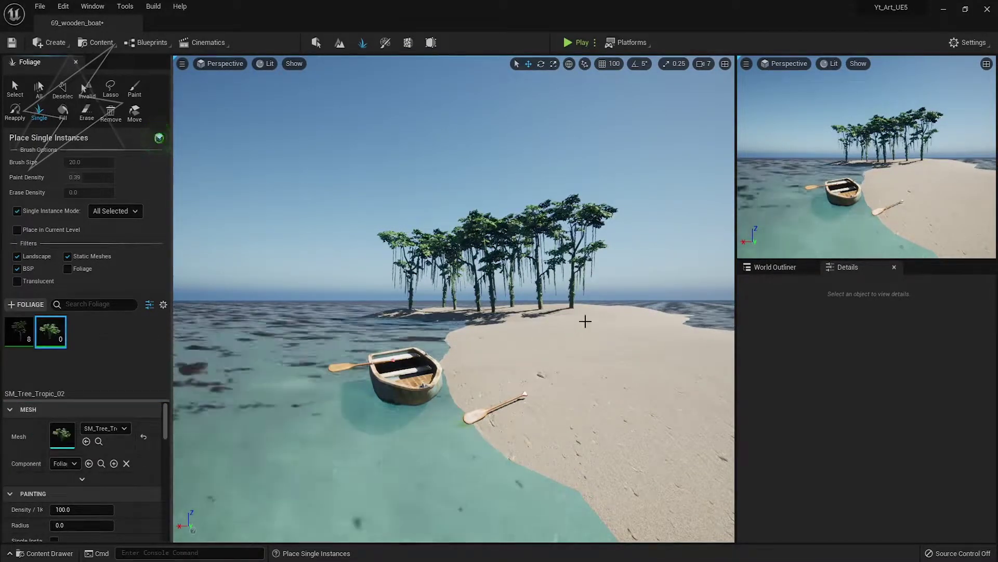
left_click(585, 318)
key("ctrl+z")
left_click(620, 311)
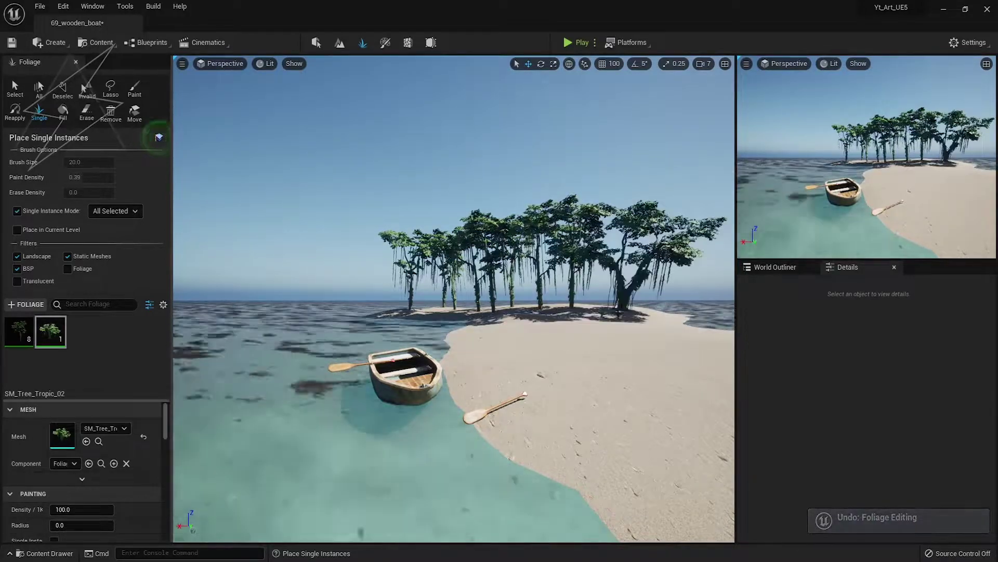
Set the camera speed to 3, then rotate and reposition individual SM_Tree_Tropic_01 trees to vary the row on the far dune.
left_click(14, 88)
key("w")
right_click_drag(416, 291, 416, 328)
key("s")
key("w")
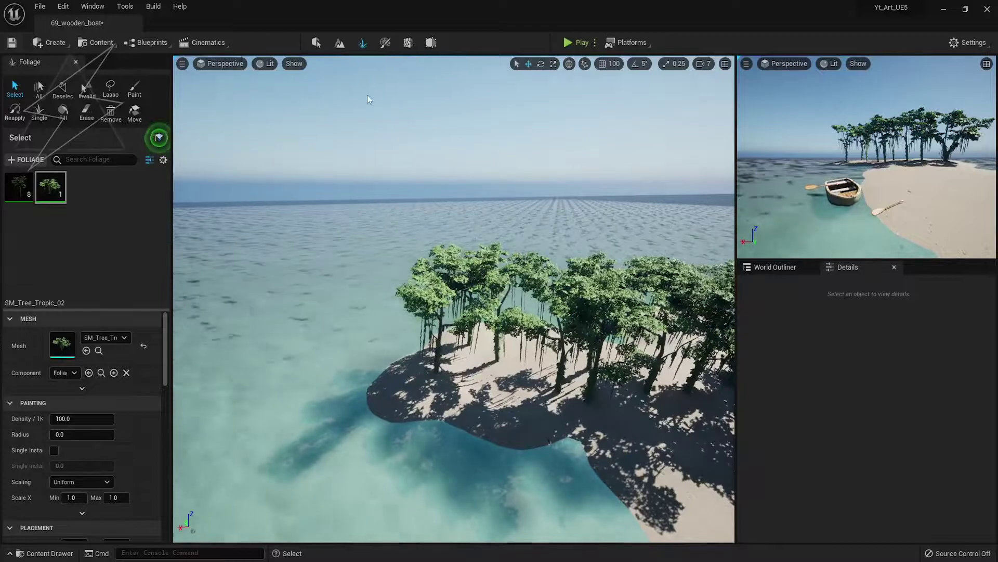
left_click(703, 67)
left_click(719, 86)
right_click_drag(484, 386, 466, 377)
key("w")
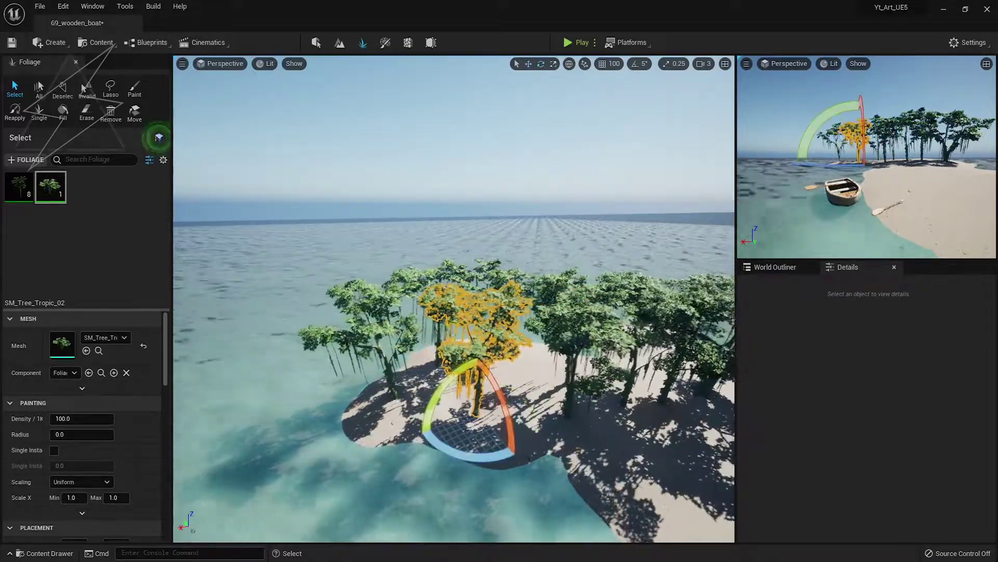
left_click_drag(489, 427, 458, 478)
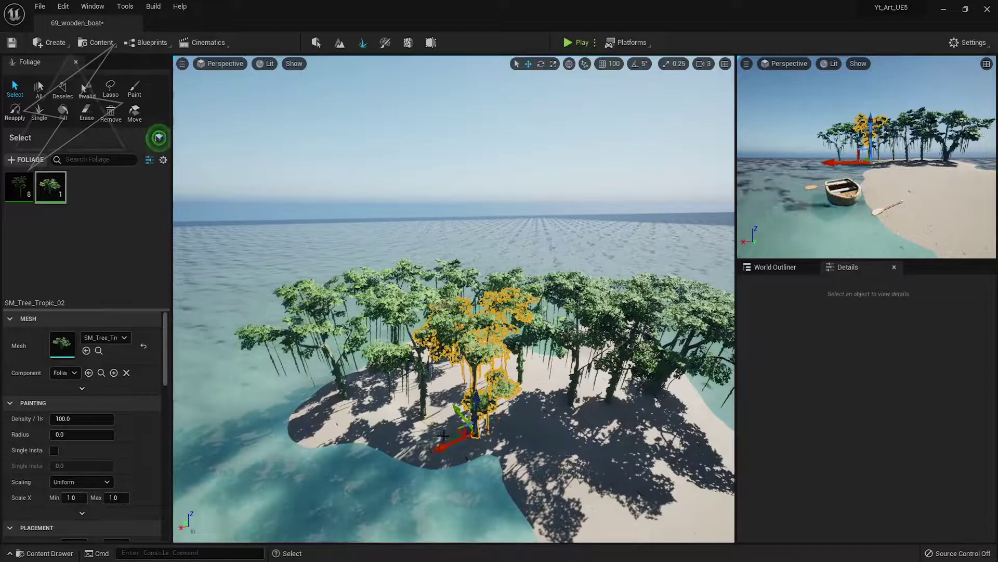
key("e")
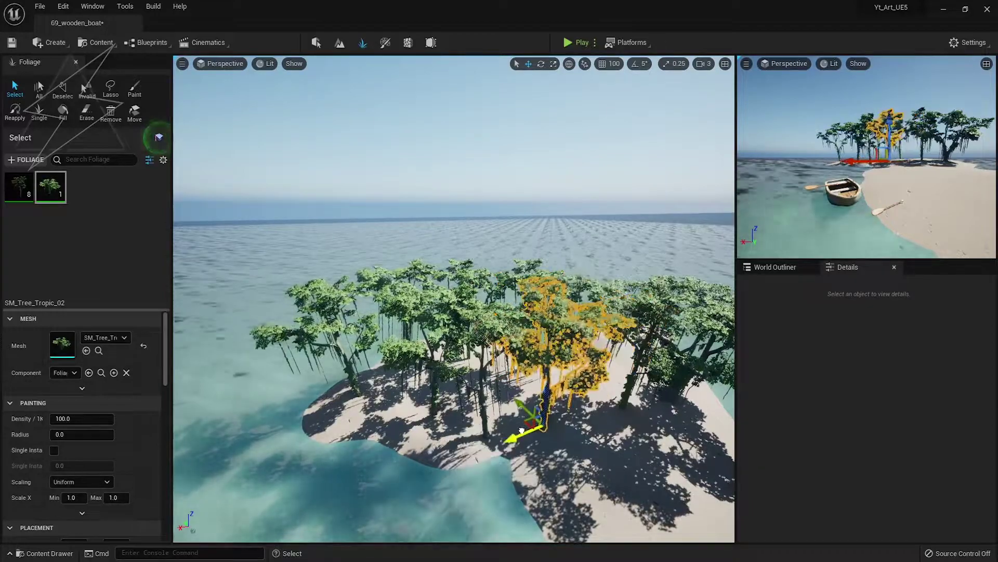
right_click_drag(549, 449, 577, 445)
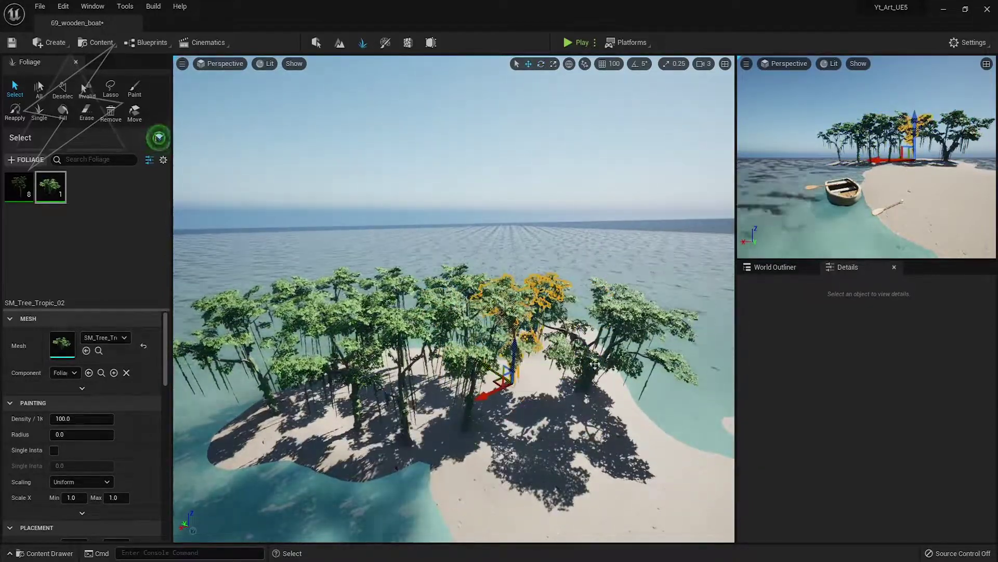
Move the large SM_Tree_Tropic_02 tree closer to the camera on the open sand beside the tree row.
left_click(586, 367)
left_click_drag(607, 471, 548, 507)
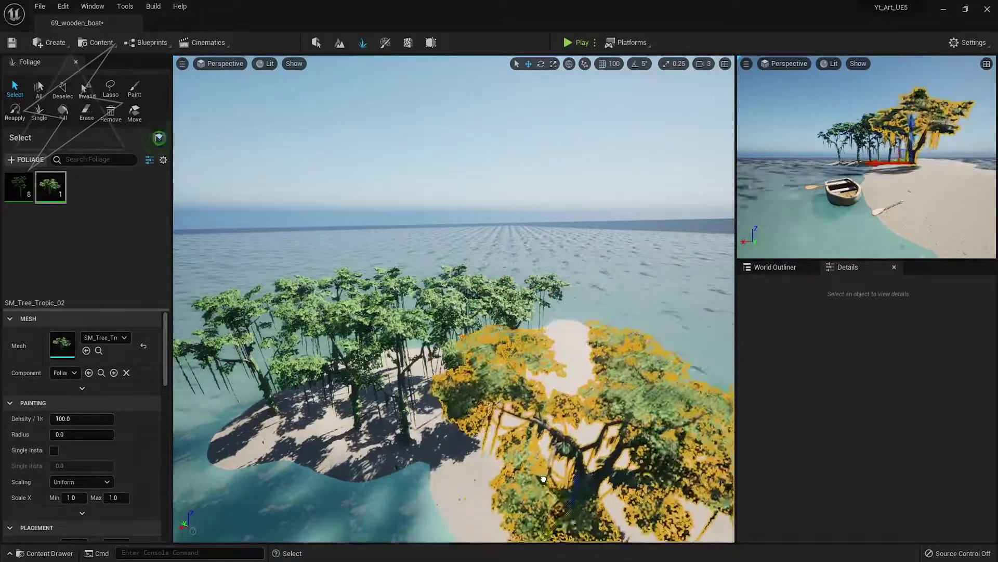
right_click_drag(547, 507, 571, 537)
key("e")
key("w")
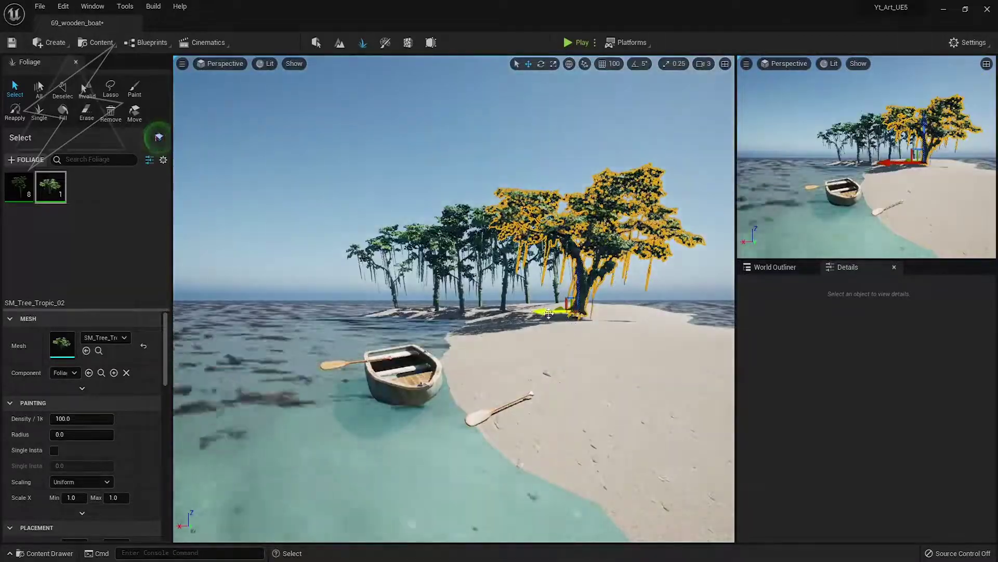
left_click_drag(592, 312, 606, 313)
key("w")
key("w")
right_click_drag(606, 313, 639, 312)
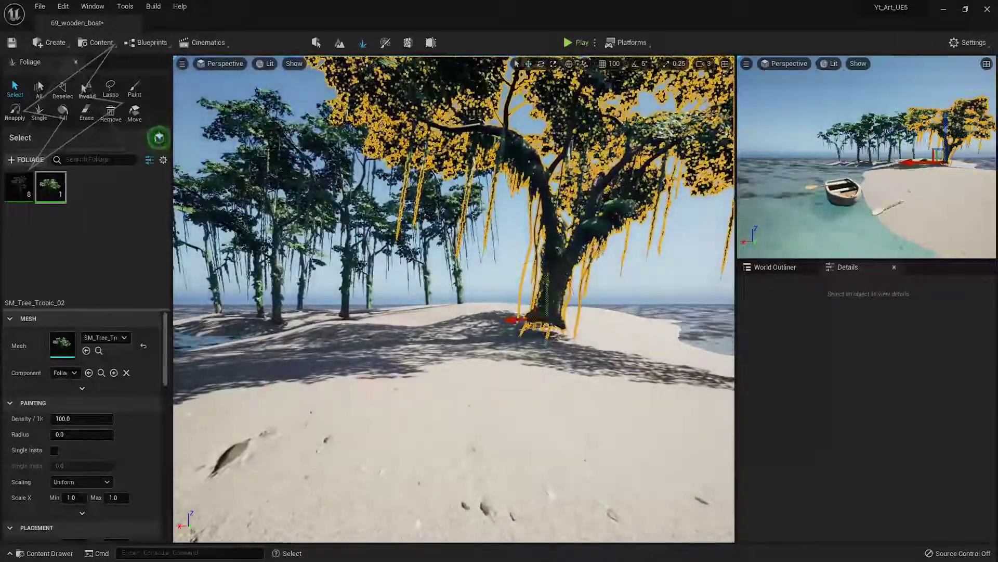
Adjust the large tree's height on the sand and rotate it about its vertical axis to vary its silhouette.
left_click_drag(548, 286, 548, 305)
key("e")
left_click_drag(551, 347, 598, 346)
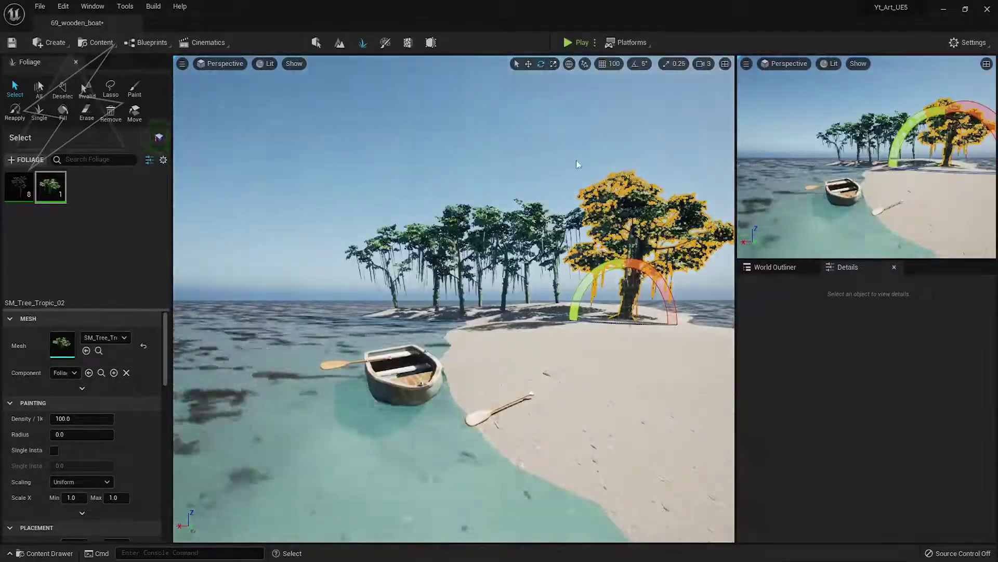
left_click(593, 376)
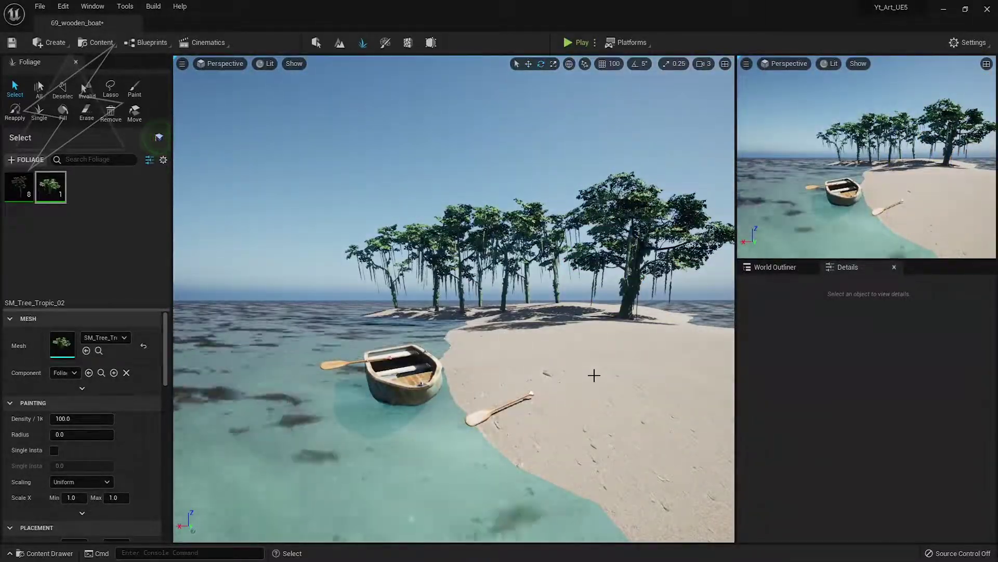
Add SM_TaroPlant_02 as a foliage type and paint taro plants along the shoreline with a brush size of about 110.
mouse_move(48, 181)
left_click(83, 236)
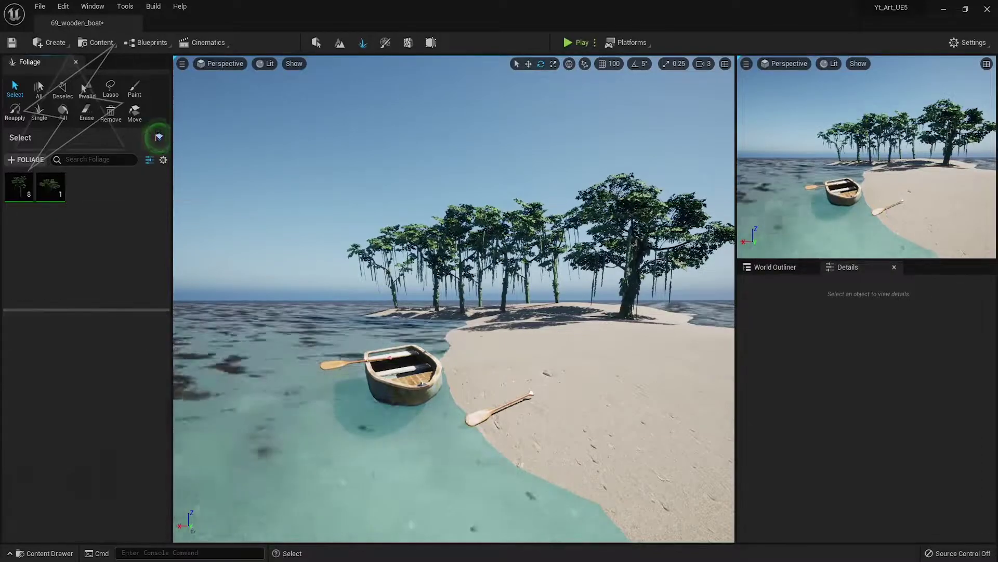
left_click_drag(2, 250, 104, 249)
left_click(26, 189)
left_click(134, 90)
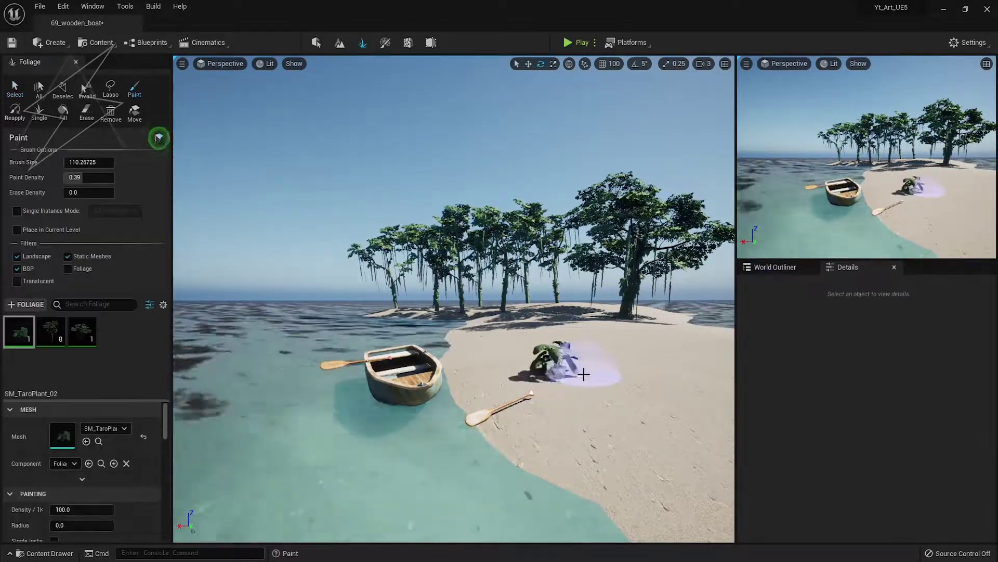
left_click_drag(475, 347, 540, 320)
key("w")
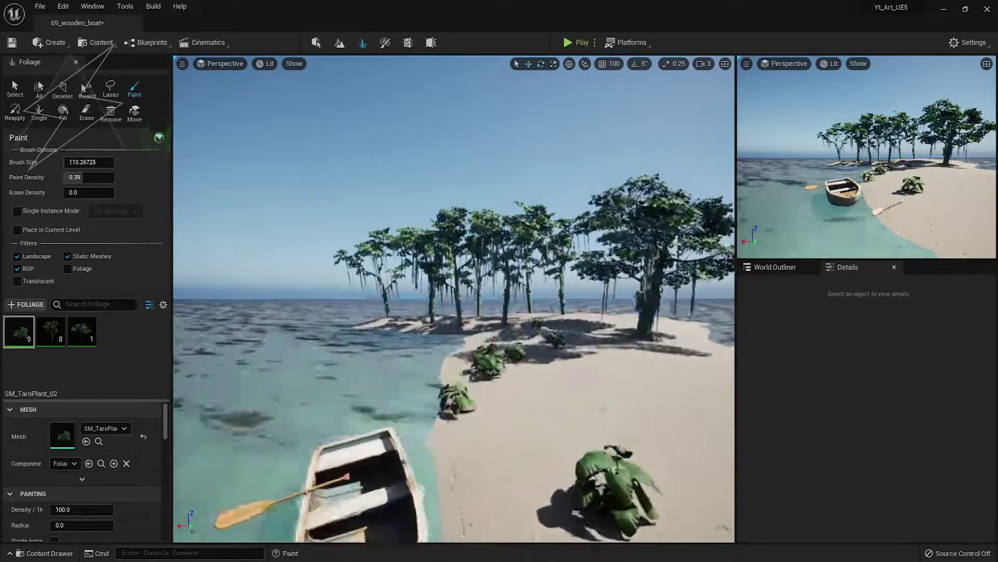
Paint dense taro plants beneath the tree row and around the large tree, enlarging the brush to about 198.
right_click_drag(541, 320, 541, 333)
key("w")
mouse_move(423, 327)
left_mouse_down()
mouse_move(594, 329)
mouse_move(418, 318)
mouse_move(639, 345)
mouse_move(683, 327)
left_mouse_up()
key("bracketright")
key("bracketright")
key("bracketright")
key("bracketright")
key("bracketright")
key("bracketright")
key("bracketright")
key("bracketright")
key("bracketright")
key("bracketright")
key("bracketright")
key("bracketright")
right_click_drag(683, 328, 723, 325)
left_click_drag(664, 352, 619, 357)
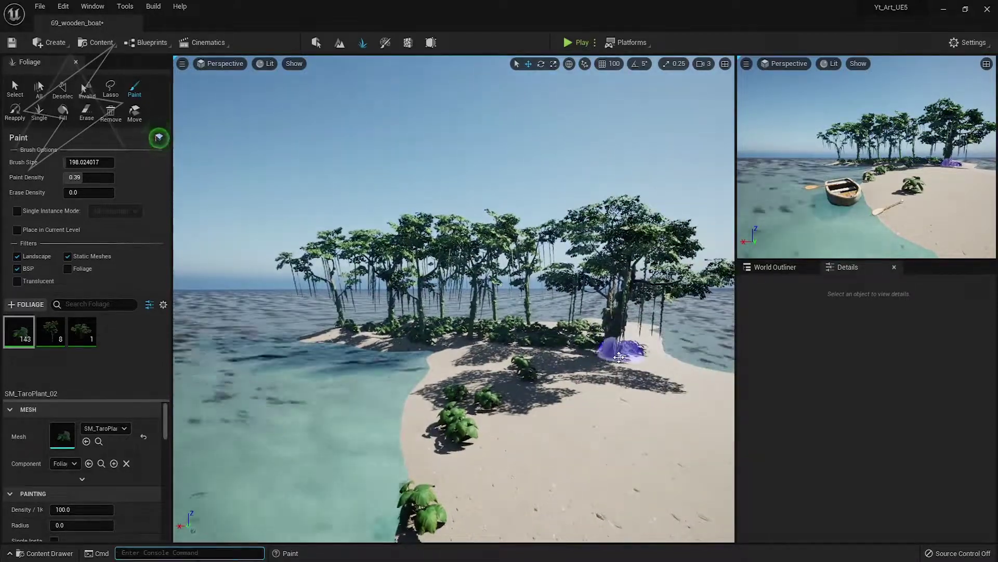
Erase the stray taro plants from the foreground sand and near shoreline.
type("1")
right_click_drag(577, 357, 622, 356)
key("1")
key("2")
mouse_move(501, 338)
left_mouse_down("shift")
mouse_move(591, 379)
mouse_move(473, 352)
mouse_move(475, 330)
left_mouse_up("shift")
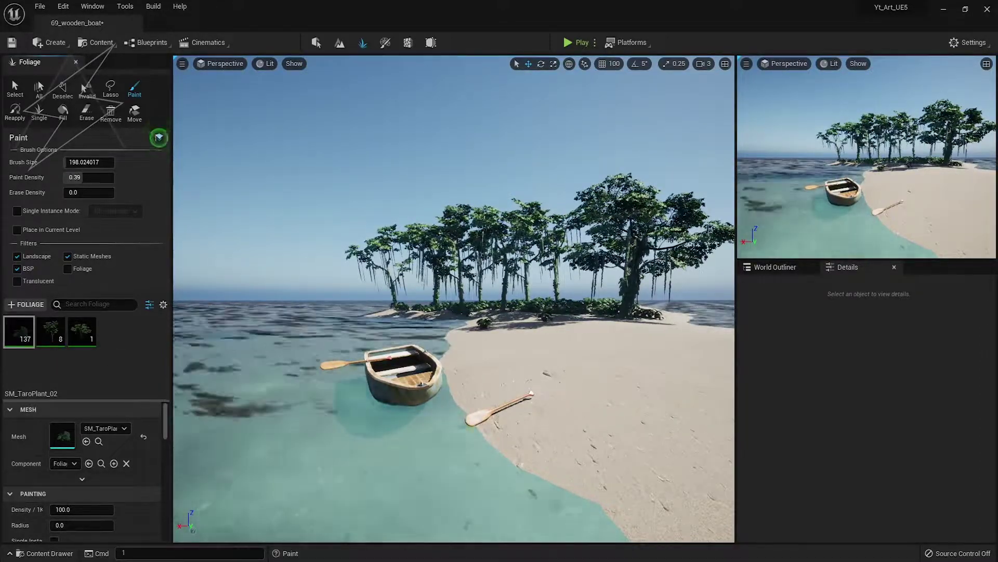
Return to selection mode and place a large dark rock on the sand in front of the large tree.
left_click(316, 42)
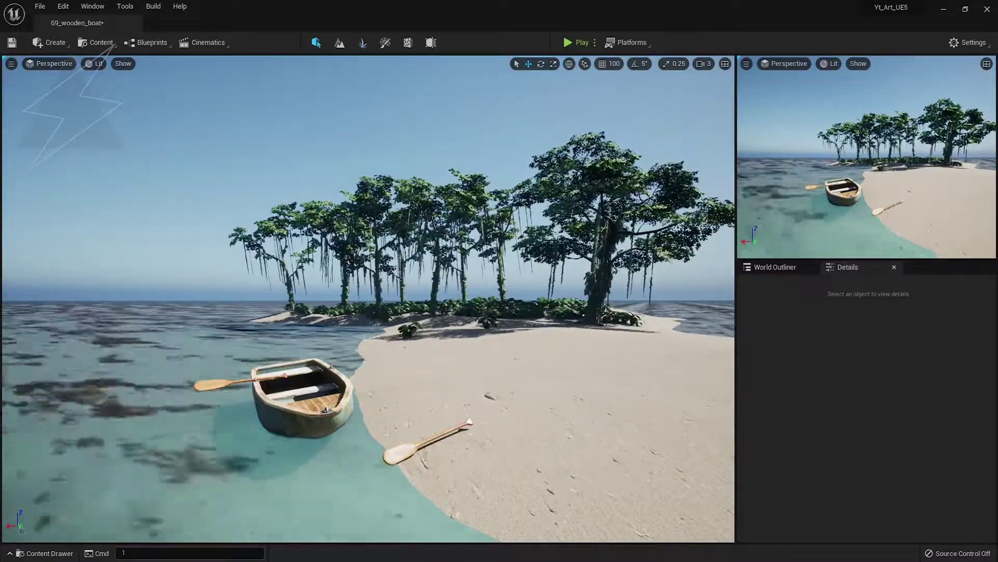
left_click_drag(408, 364, 655, 211)
left_click(684, 147)
left_click(676, 281)
left_click(656, 151)
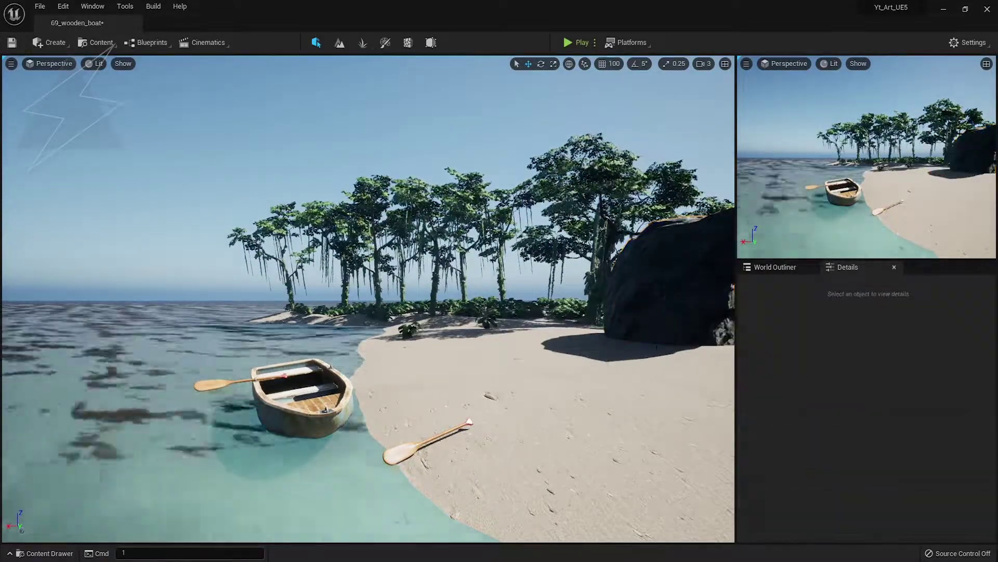
Rotate the large rock slightly on the sand and save the level.
left_click(668, 275)
key("e")
mouse_move(642, 343)
left_mouse_down()
mouse_move(606, 340)
mouse_move(656, 346)
left_mouse_up()
left_click(670, 136)
key("ctrl+s")
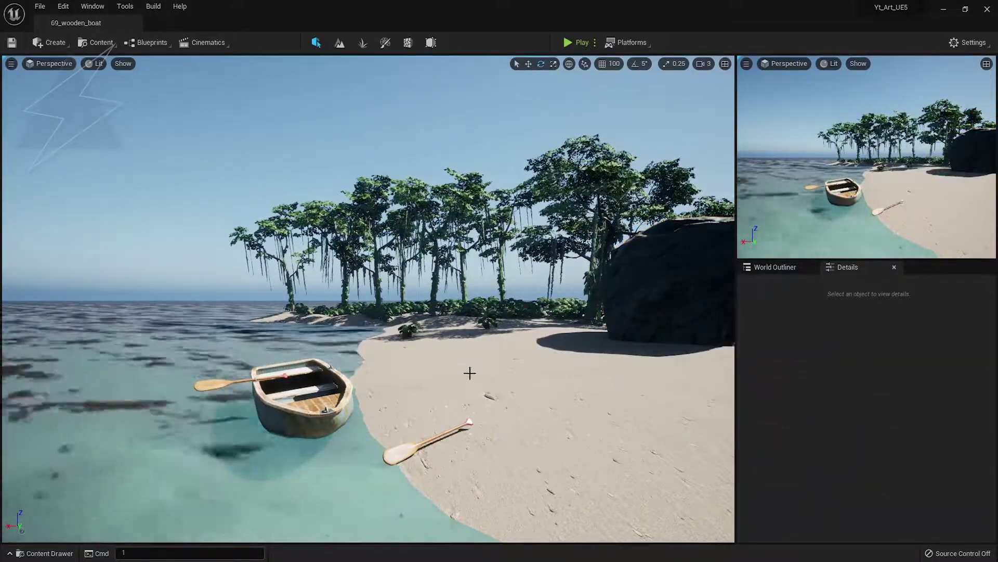
Compare the saved camera views and add a Volumetric Cloud to the sky above the beach.
left_click(45, 43)
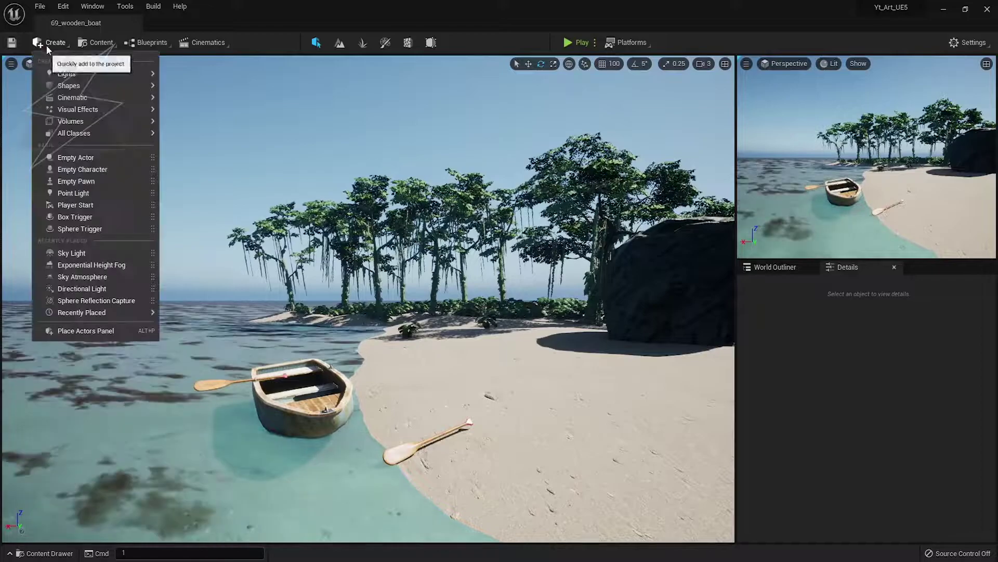
right_click_drag(234, 169, 270, 191)
key("2")
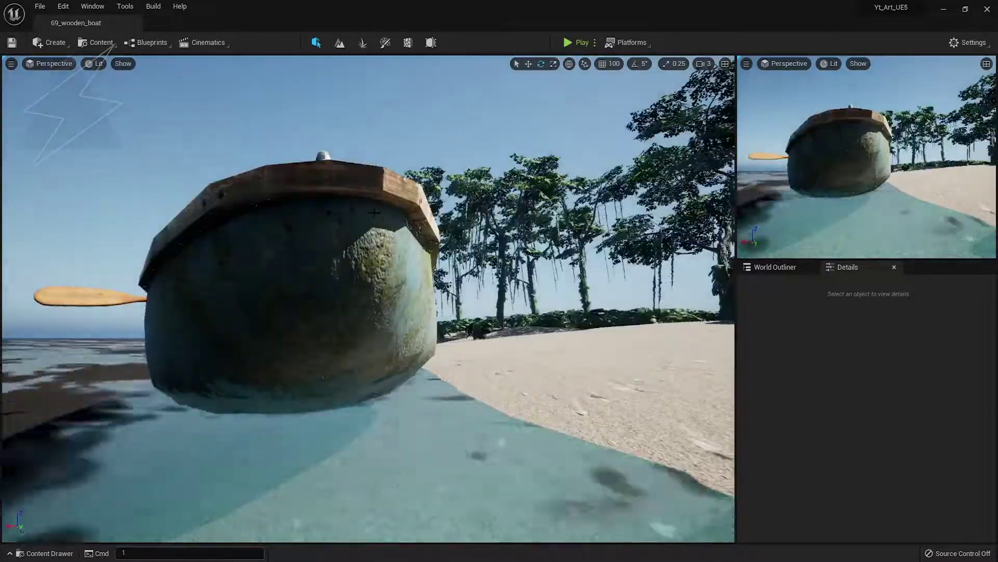
key("1")
left_click(50, 42)
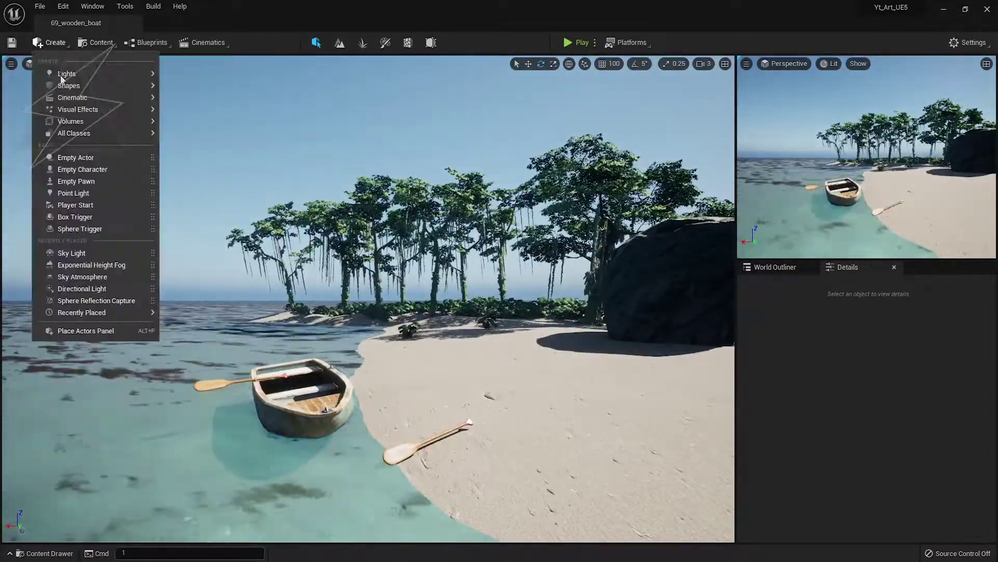
mouse_move(147, 110)
left_click(203, 138)
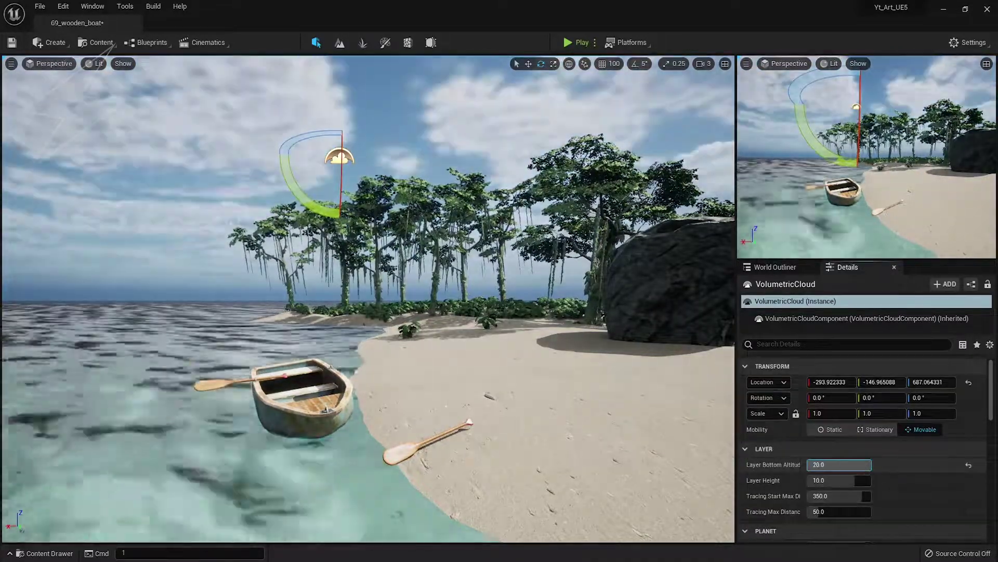
Try a lower Layer Height on the volumetric cloud, and restore the default layer height and bottom altitude.
left_click_drag(845, 480, 810, 480)
left_click(968, 481)
left_click(967, 465)
Set the ExponentialHeightFog's Fog Height Falloff to 0.032984, compare the scene from the saved camera views and deselect the fog.
left_click(774, 267)
left_click(811, 347)
left_click(845, 267)
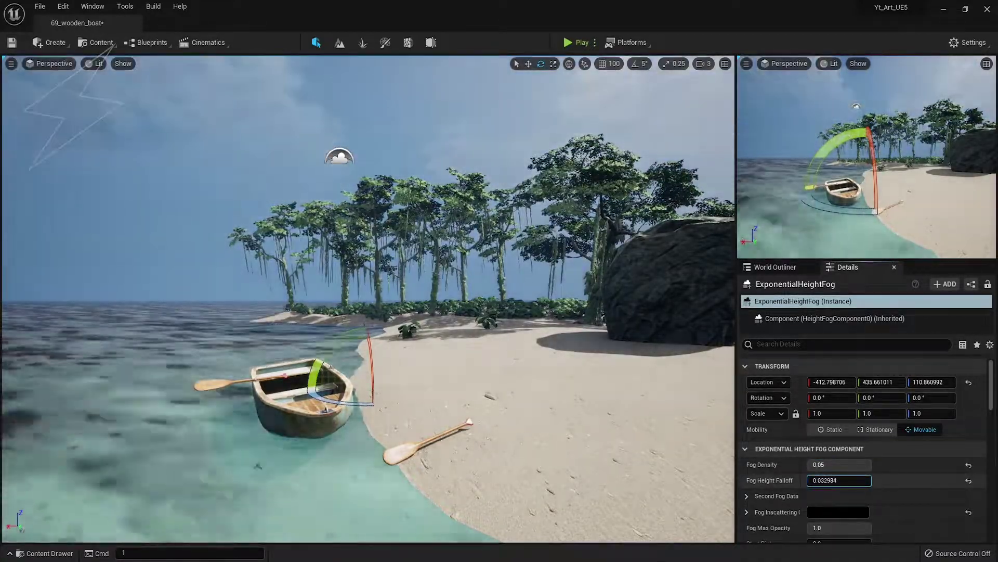
key("2")
key("3")
key("1")
key("Escape")
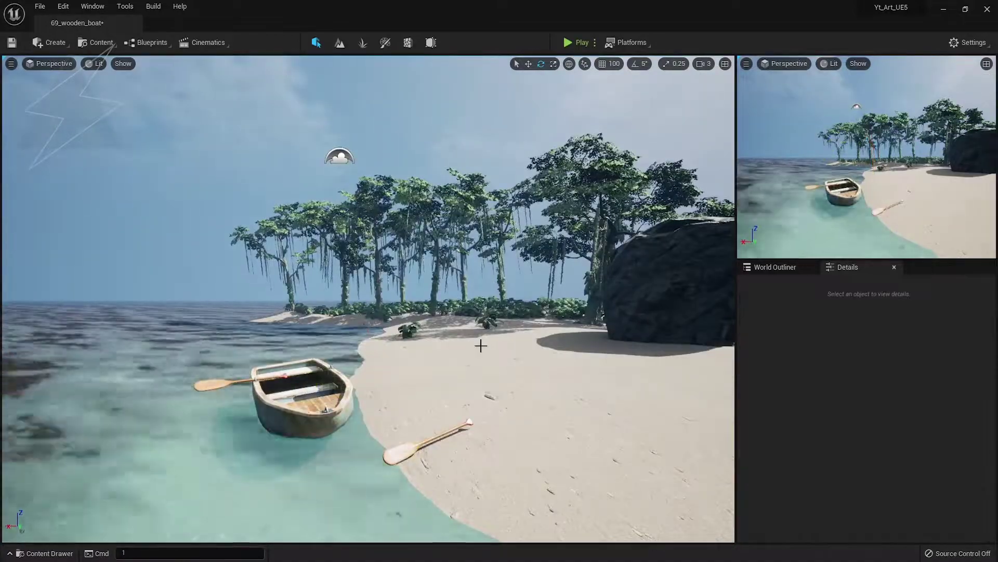
Save the level, adjust the ExponentialHeightFog's Fog Height Falloff to 0.04008 and deselect it.
left_click(770, 267)
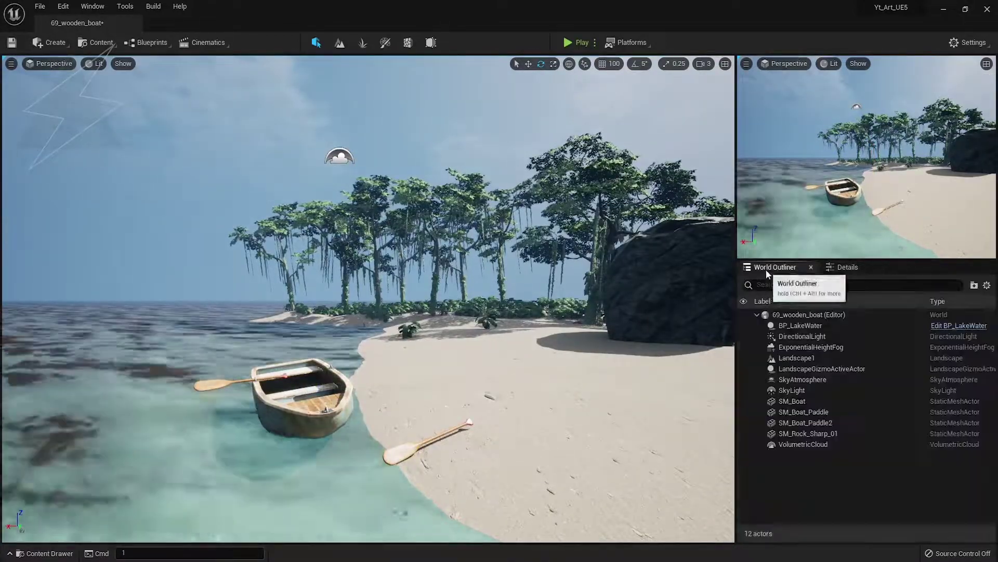
left_click(810, 347)
right_click_drag(474, 381, 437, 399)
key("ctrl+s")
left_click(842, 268)
mouse_move(844, 482)
left_mouse_down()
mouse_move(858, 481)
mouse_move(827, 482)
mouse_move(842, 482)
left_mouse_up()
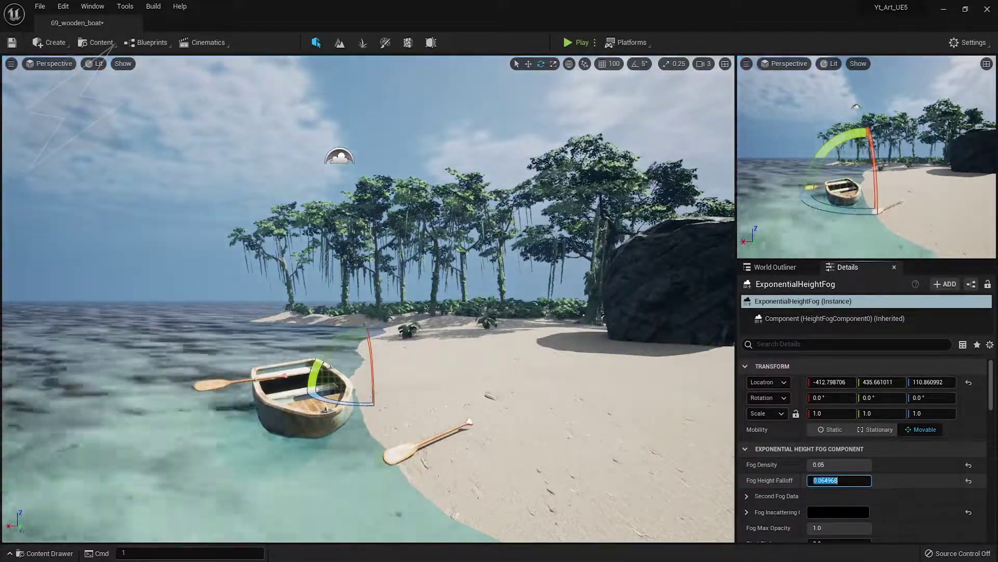
type("0.04008")
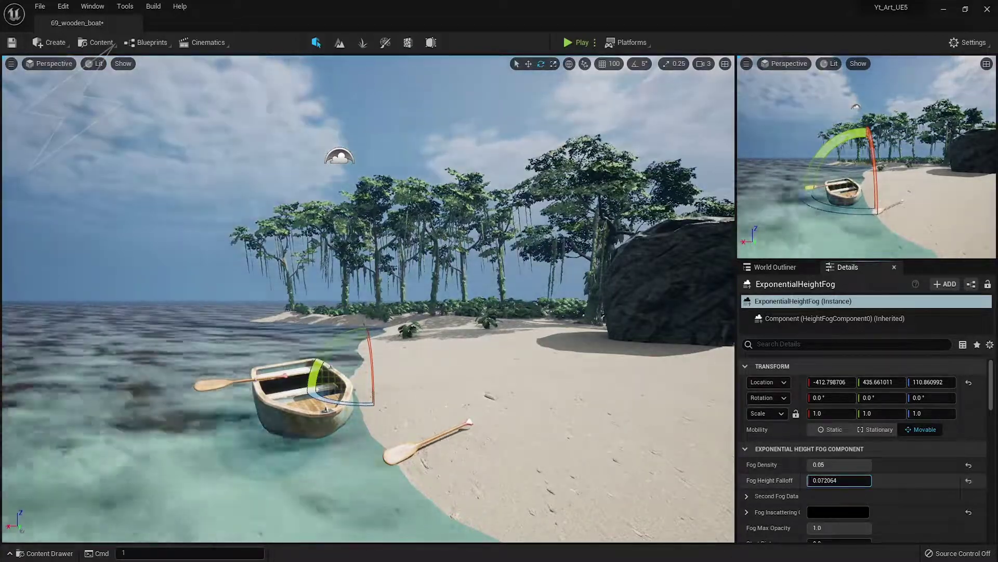
left_click_drag(839, 482, 839, 482)
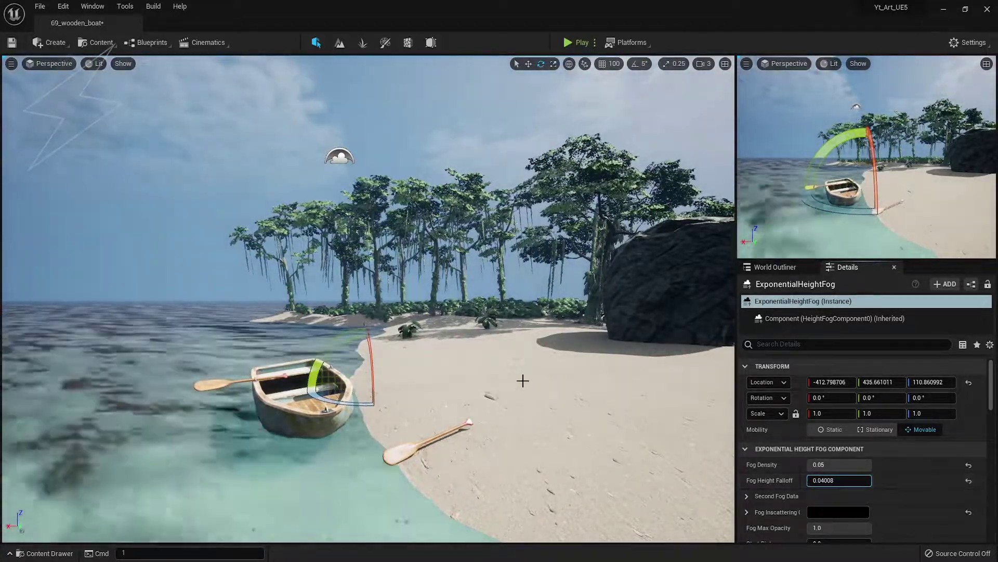
right_click_drag(501, 386, 493, 381)
mouse_move(534, 348)
right_mouse_down()
mouse_move(544, 348)
mouse_move(532, 347)
right_mouse_up()
left_click(480, 310)
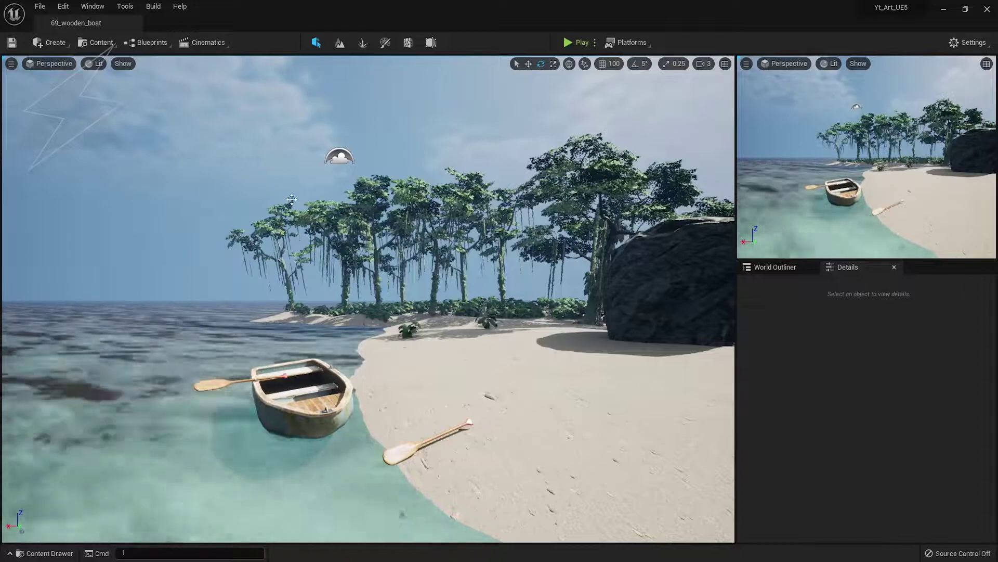
Place a Post Process Volume on the sand in front of the large rock and enable its infinite extent.
left_click(52, 42)
mouse_move(91, 111)
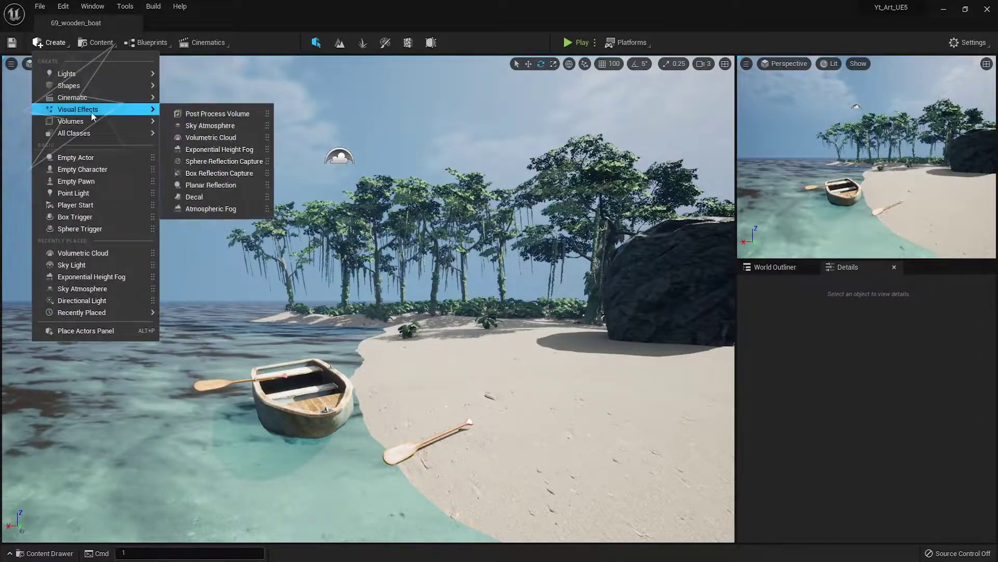
left_click_drag(180, 114, 536, 386)
scroll(831, 448, "down", 5)
scroll(827, 446, "up", 5)
type("infi")
left_click(809, 383)
left_click(751, 347)
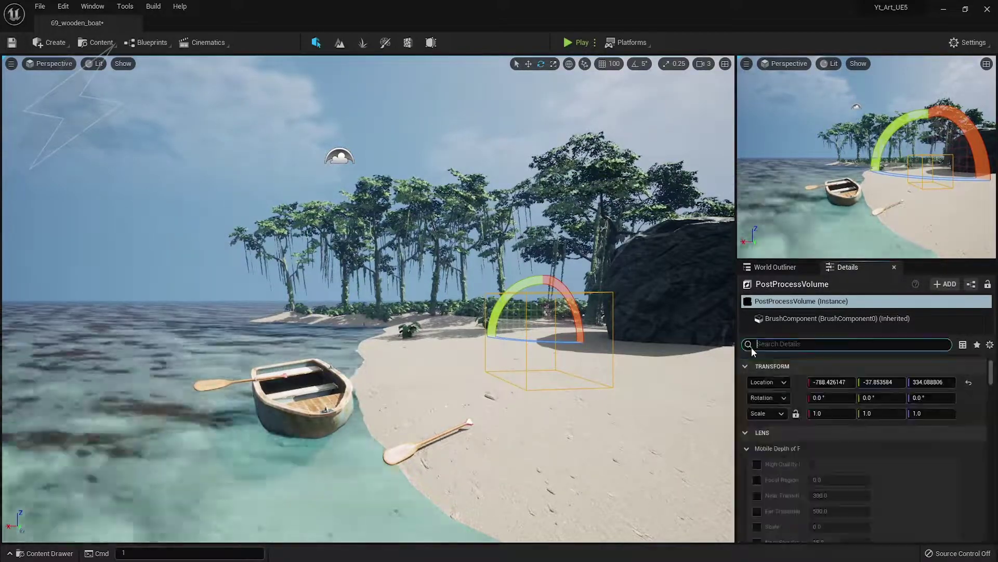
Override the post process volume's Bloom Intensity with a value of 0.
scroll(838, 465, "down", 10)
left_click(757, 444)
left_click(838, 444)
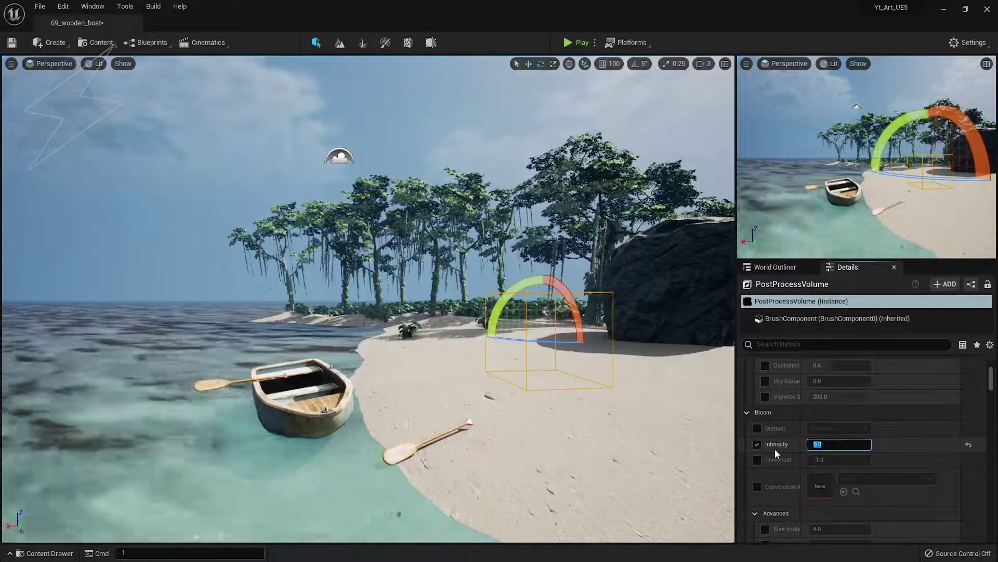
scroll(831, 476, "down", 10)
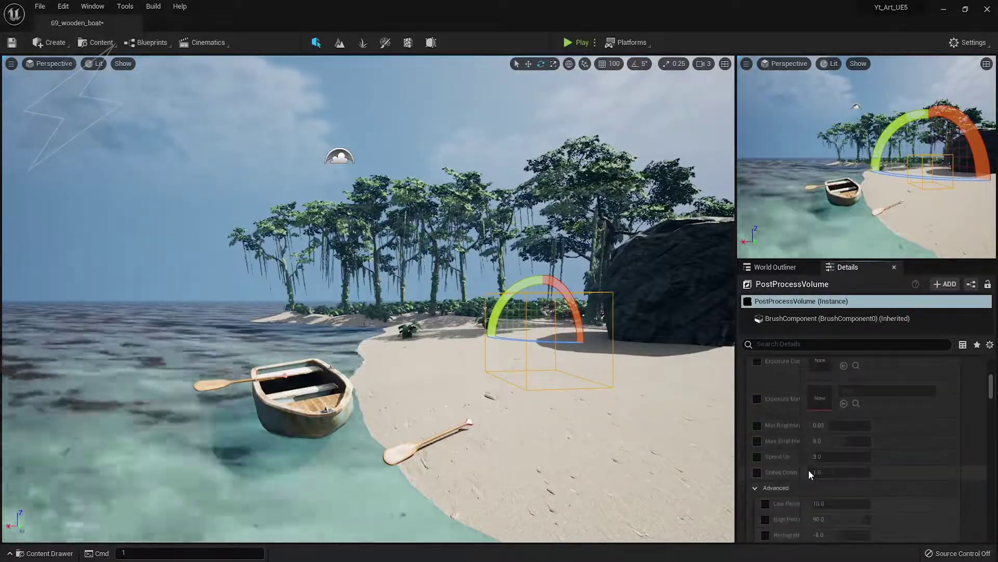
scroll(809, 471, "up", 2)
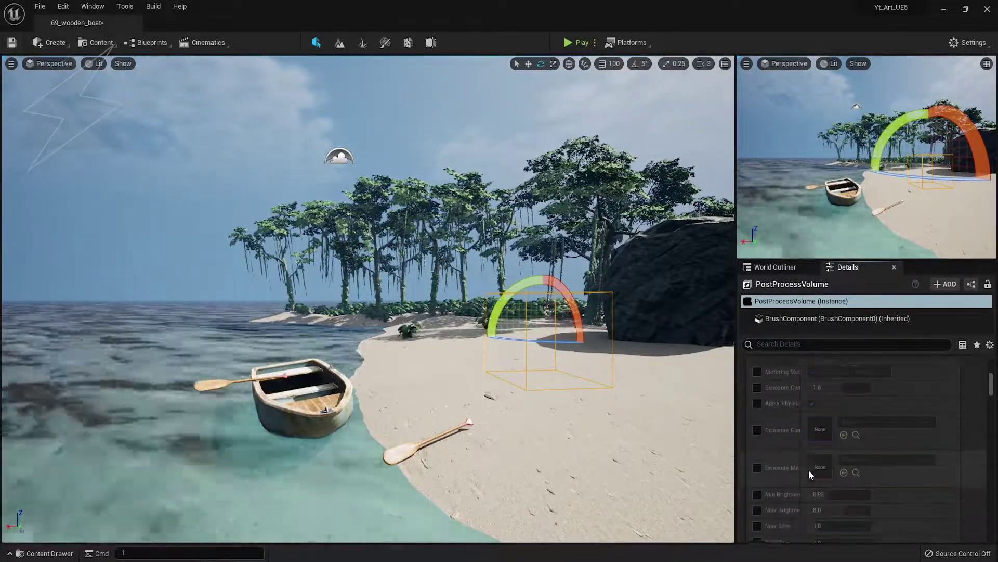
scroll(809, 470, "down", 8)
left_click(757, 393)
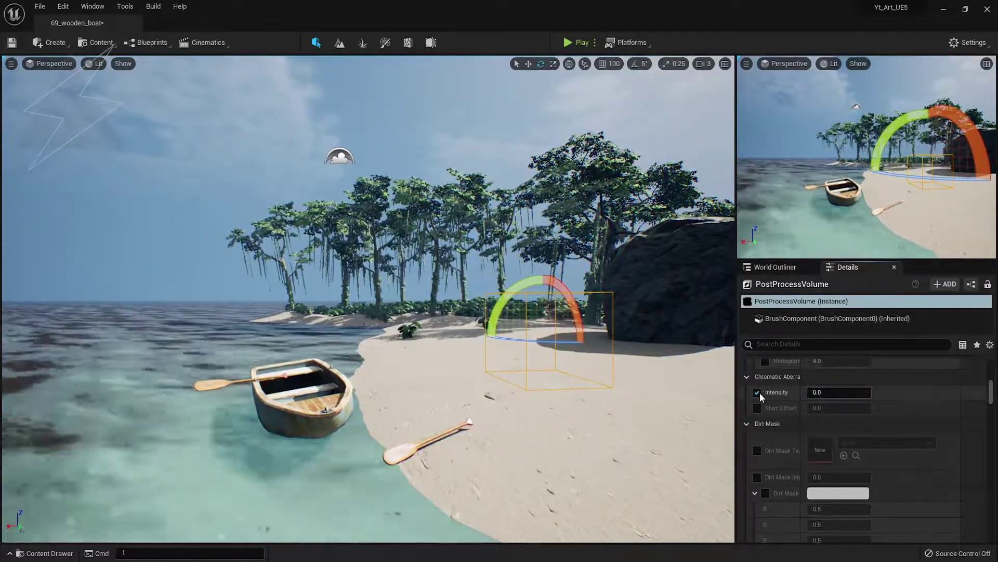
left_click(758, 392)
Override the exposure's Min Brightness and Max Brightness, and set Min Brightness to 1.
scroll(863, 435, "up", 4)
scroll(809, 425, "up", 5)
left_click(757, 460)
left_click(757, 475)
left_click(837, 460)
type("1")
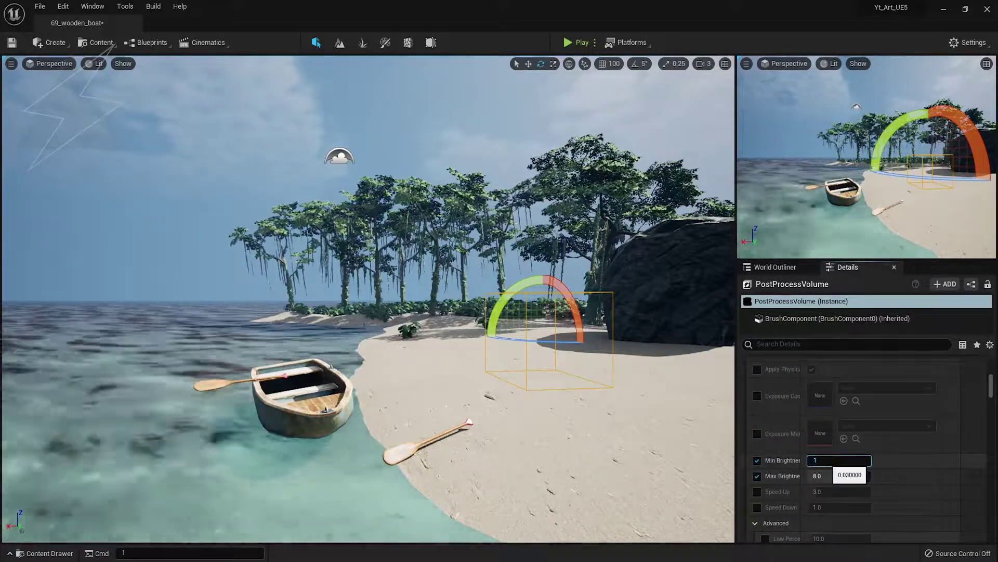
key("Return")
Override the post process volume's Vignette Intensity and adjust it to about 0.392.
scroll(798, 467, "down", 3)
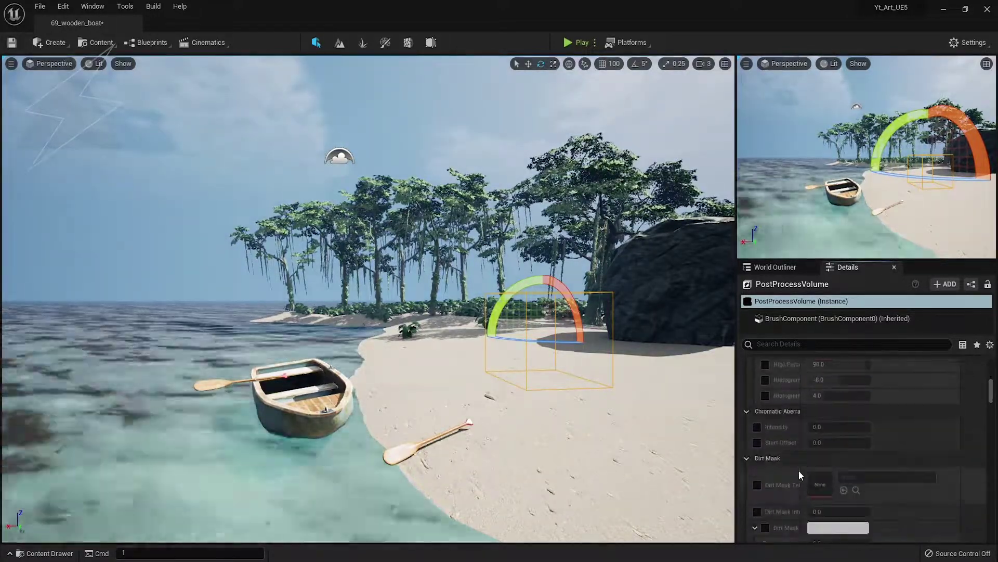
scroll(799, 472, "down", 10)
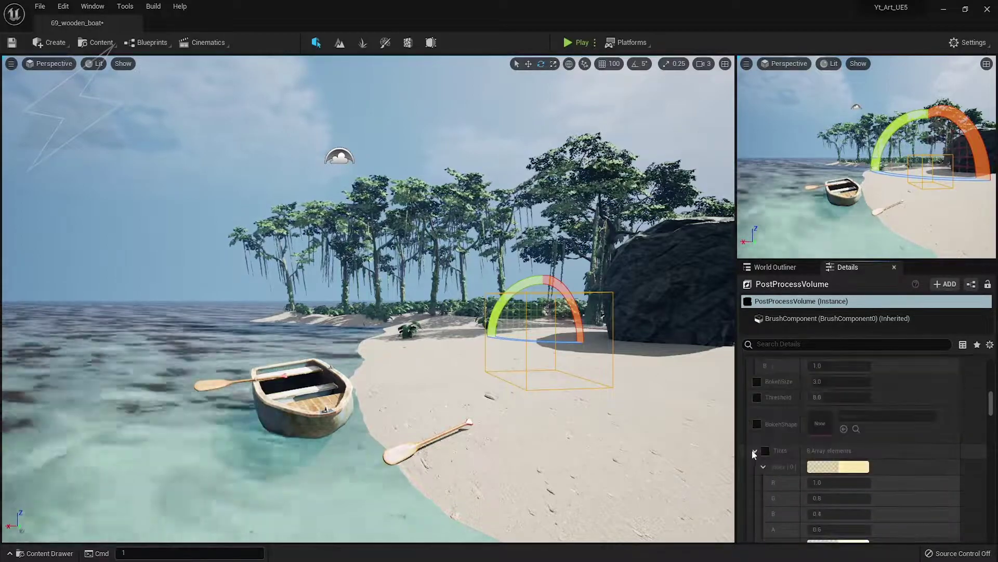
scroll(828, 455, "down", 3)
left_click(757, 395)
mouse_move(832, 395)
left_mouse_down()
mouse_move(853, 395)
mouse_move(843, 407)
left_mouse_up()
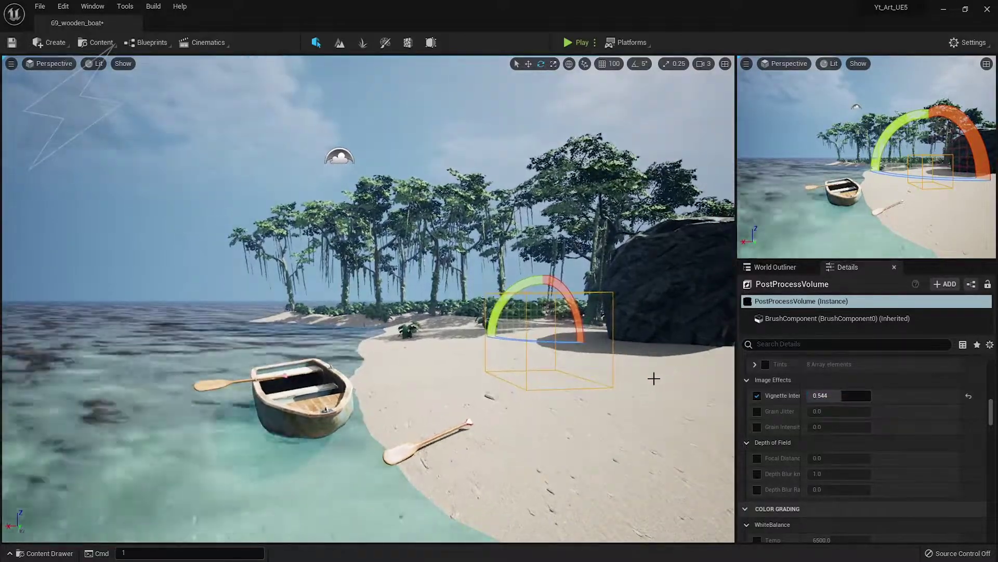
left_click_drag(838, 395, 728, 401)
type("1.4")
key("Return")
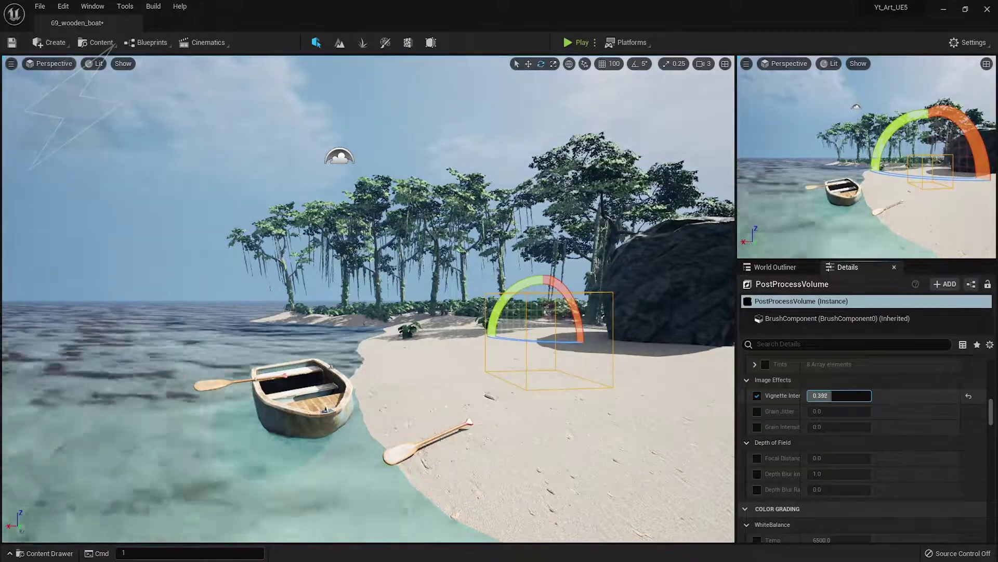
Override the Global color grading Saturation and Contrast at 1.1, shifting both color wheels slightly toward blue.
scroll(800, 447, "down", 6)
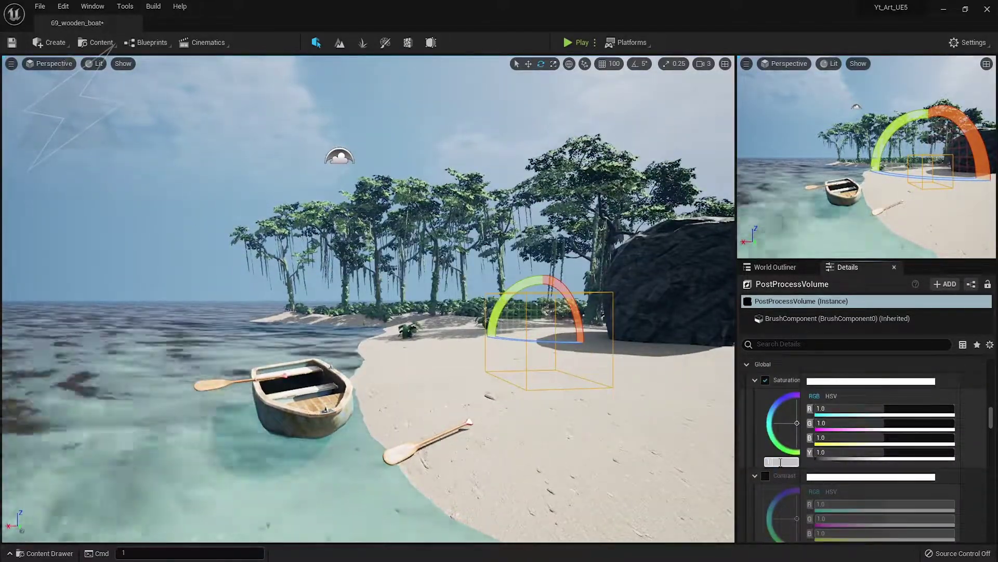
left_click_drag(797, 423, 794, 412)
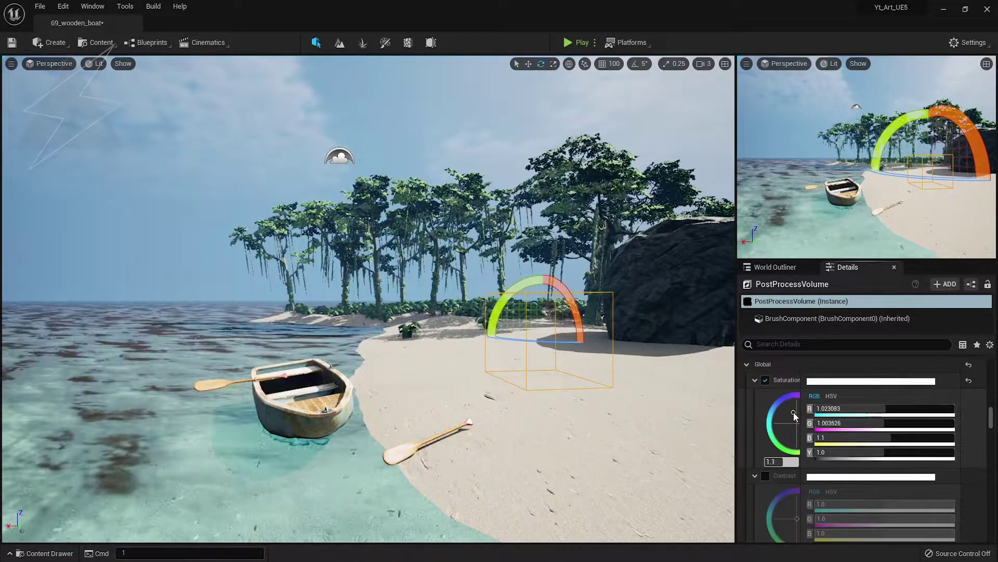
left_click(794, 477)
scroll(797, 482, "down", 3)
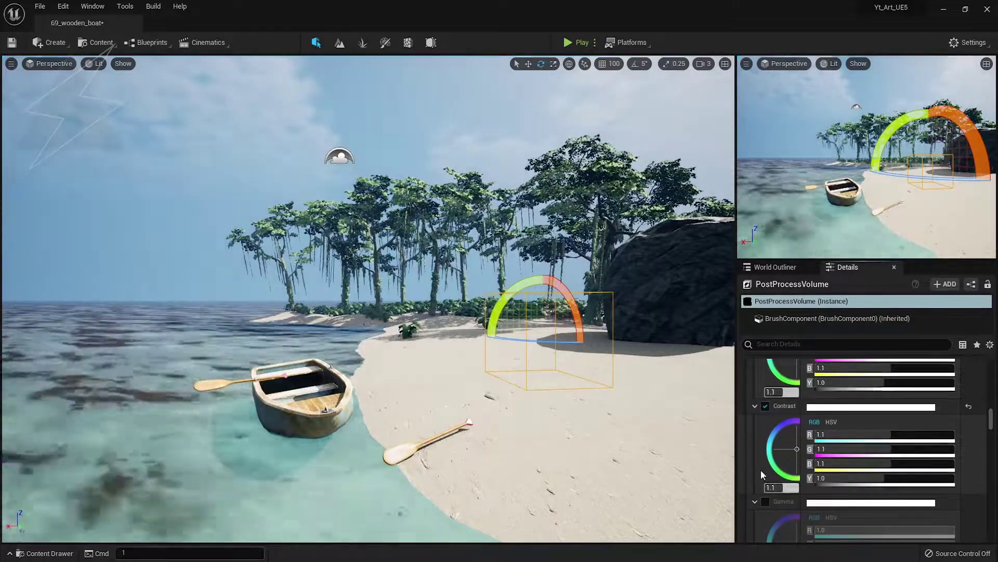
left_click_drag(797, 447, 790, 441)
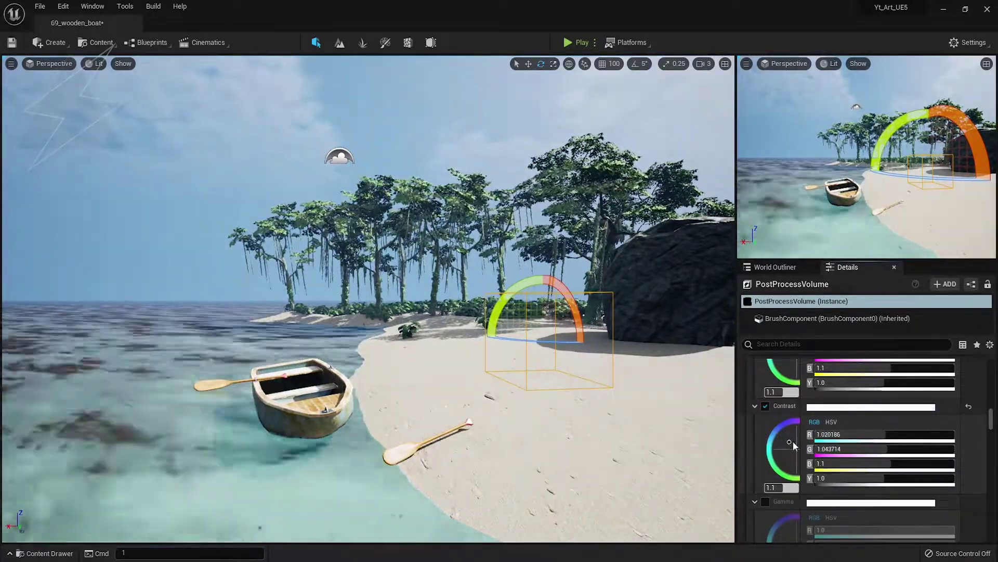
Override the Shadows Saturation at 1.1 and adjust the tint on its color wheel.
scroll(796, 450, "down", 15)
left_click(780, 466)
mouse_move(798, 428)
left_mouse_down()
mouse_move(791, 423)
mouse_move(797, 444)
left_mouse_up()
scroll(798, 444, "down", 3)
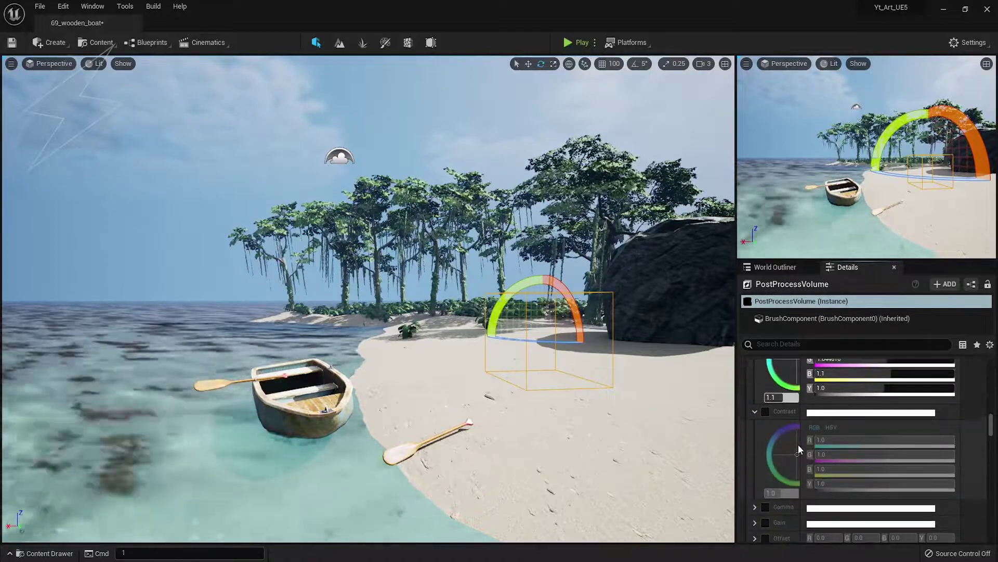
Override the Midtones Saturation at 1.1 and Contrast at 1.24, tinting the contrast slightly toward blue.
scroll(799, 446, "down", 8)
left_click(781, 493)
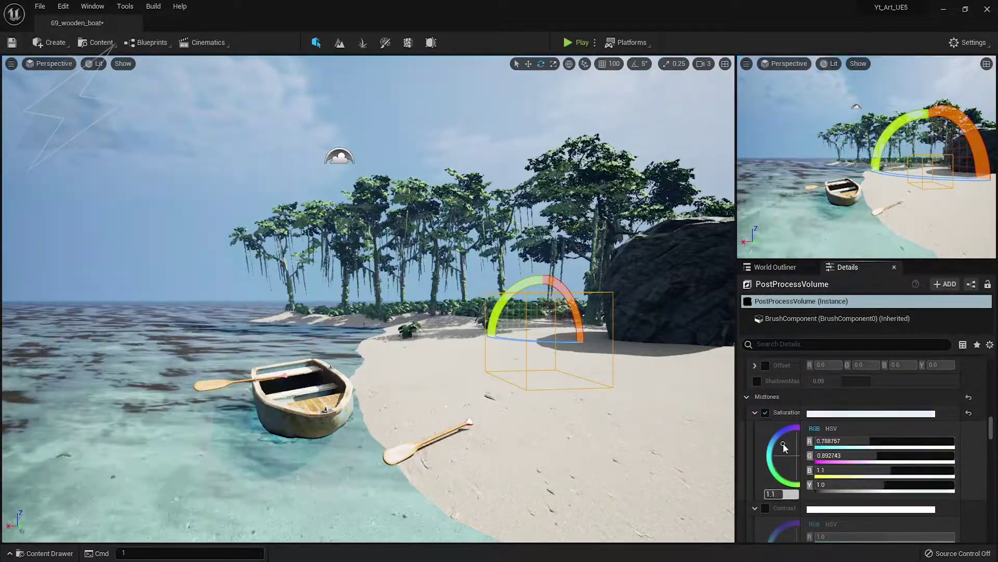
scroll(797, 463, "down", 3)
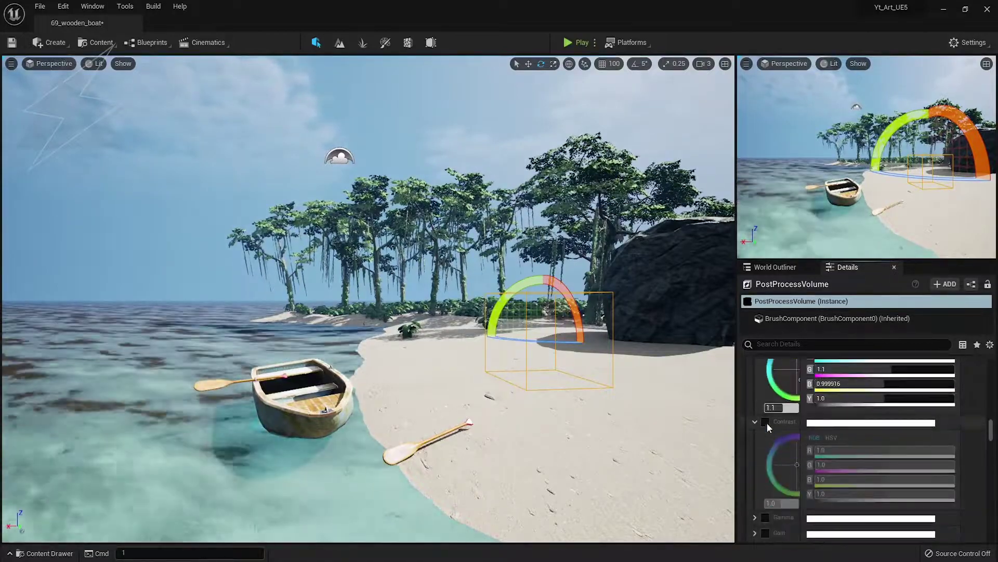
left_click(766, 422)
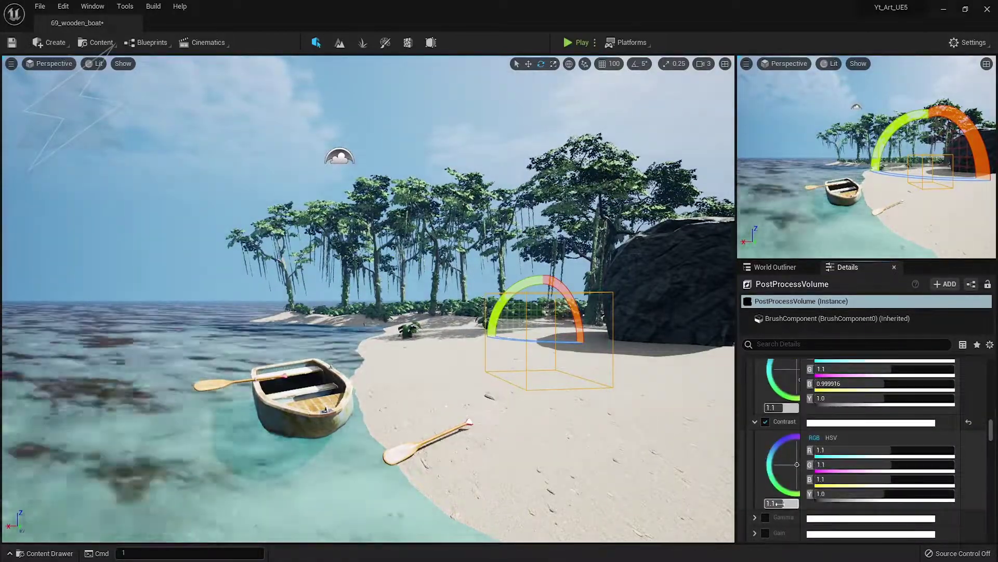
left_click_drag(778, 503, 790, 503)
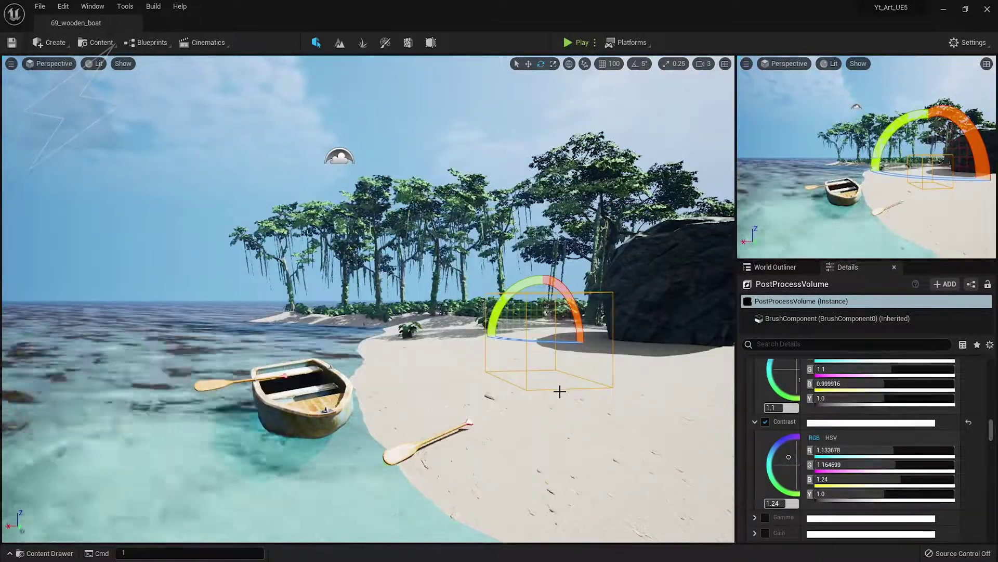
Reset the Midtones Saturation and Contrast to neutral tints, and set both to 1.1.
left_click(969, 422)
scroll(968, 411, "up", 3)
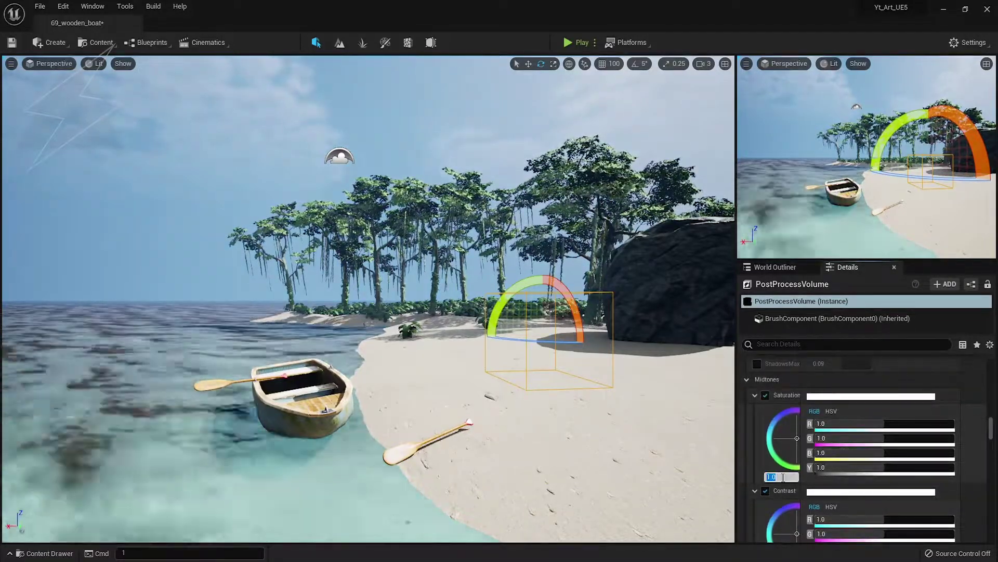
left_click(783, 477)
type("1.1")
key("Return")
scroll(785, 482, "down", 3)
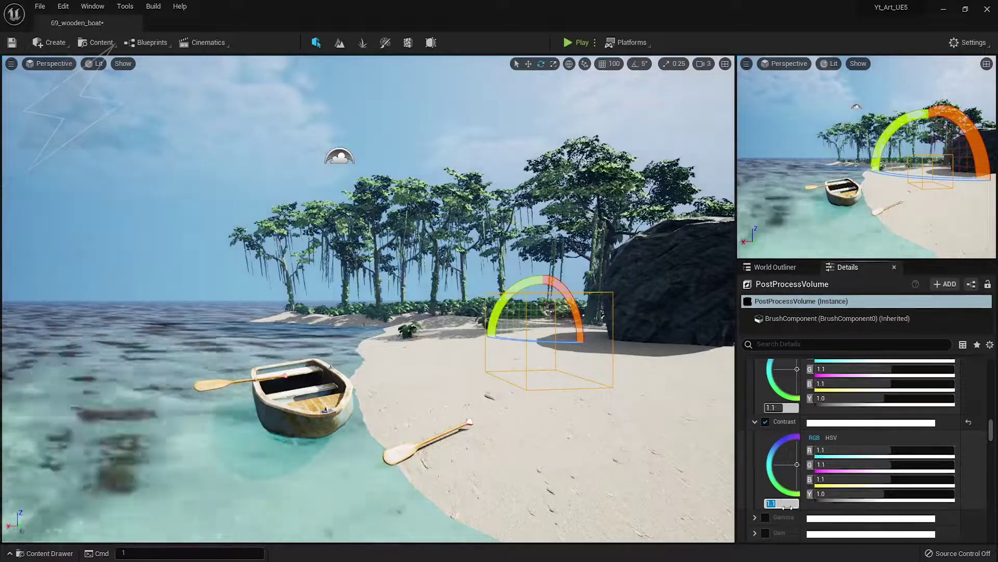
scroll(972, 462, "down", 2)
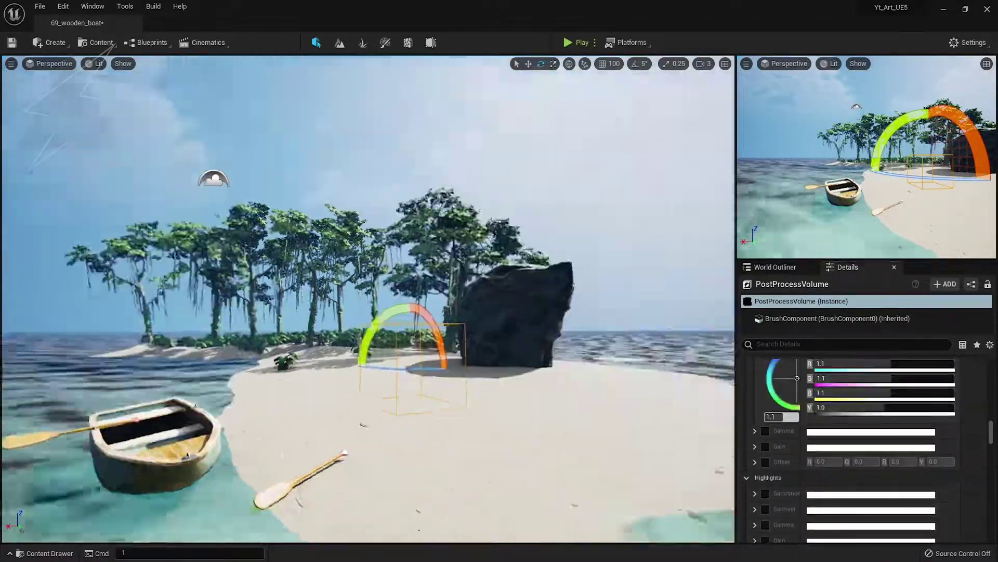
scroll(859, 425, "down", 6)
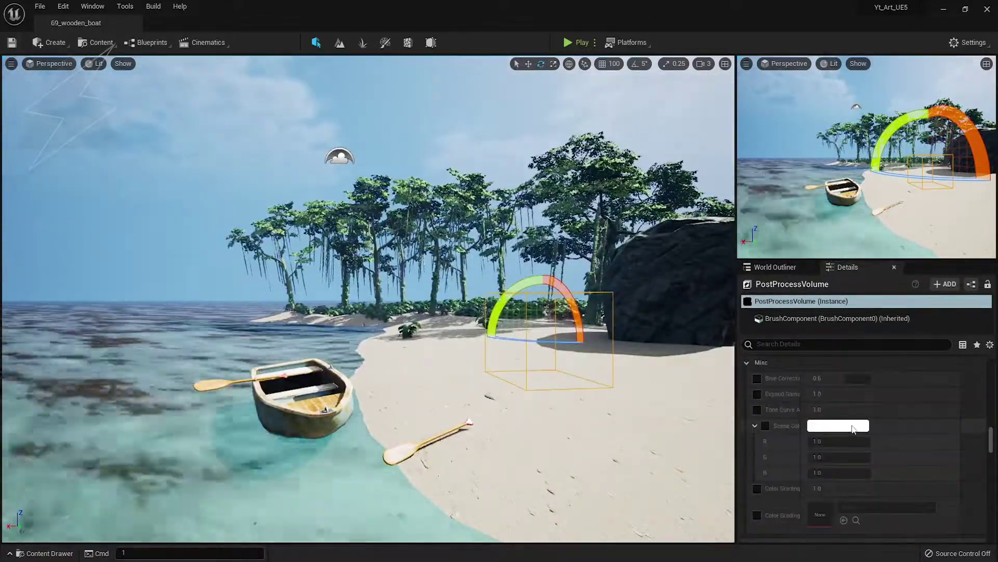
scroll(853, 424, "up", 14)
scroll(851, 425, "down", 10)
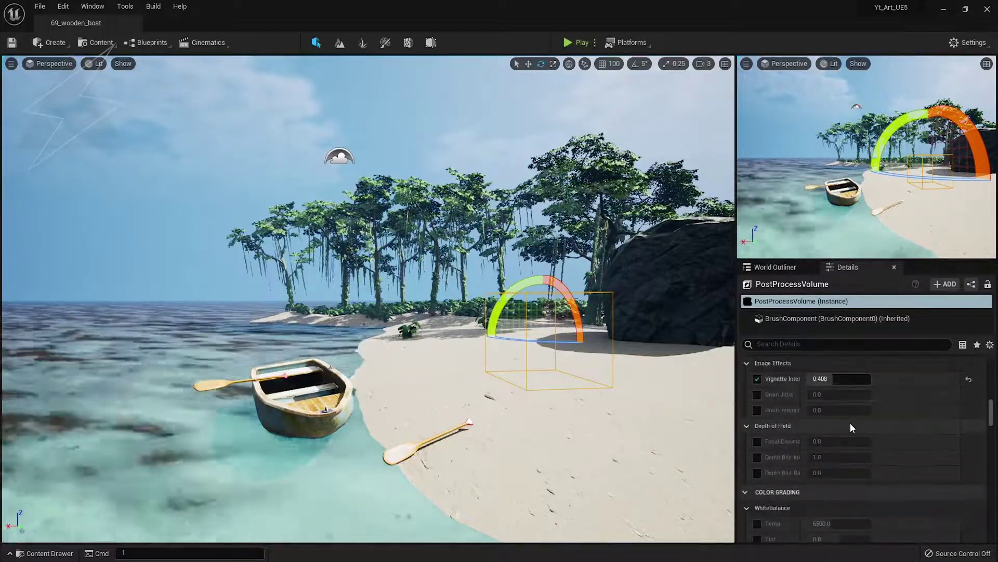
scroll(850, 426, "down", 8)
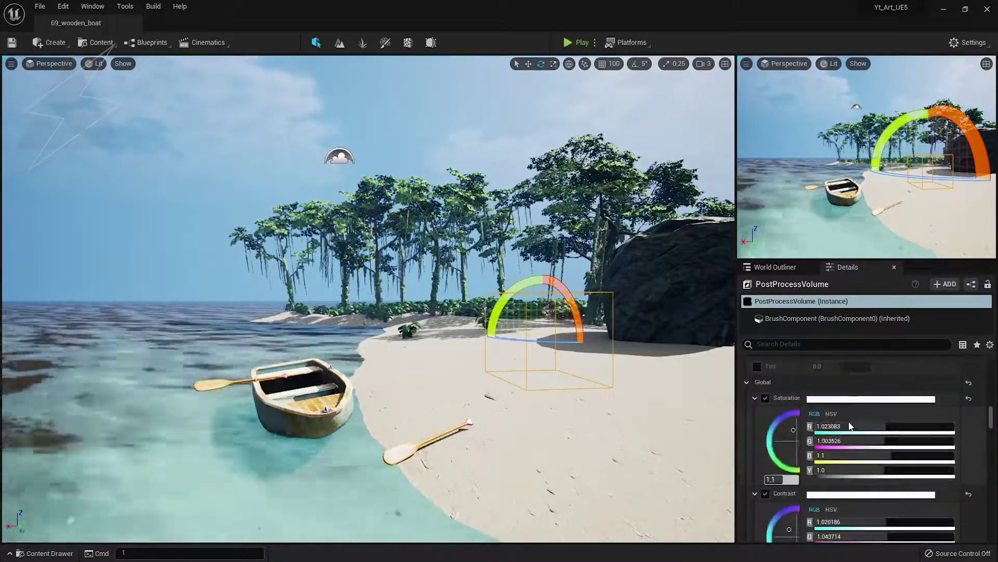
scroll(850, 426, "up", 7)
Turn off Real Time Capture on the SkyLight and set its source to SLS Specified Cubemap, using the abandoned_slipway_4k cubemap.
left_click(774, 269)
left_click(791, 401)
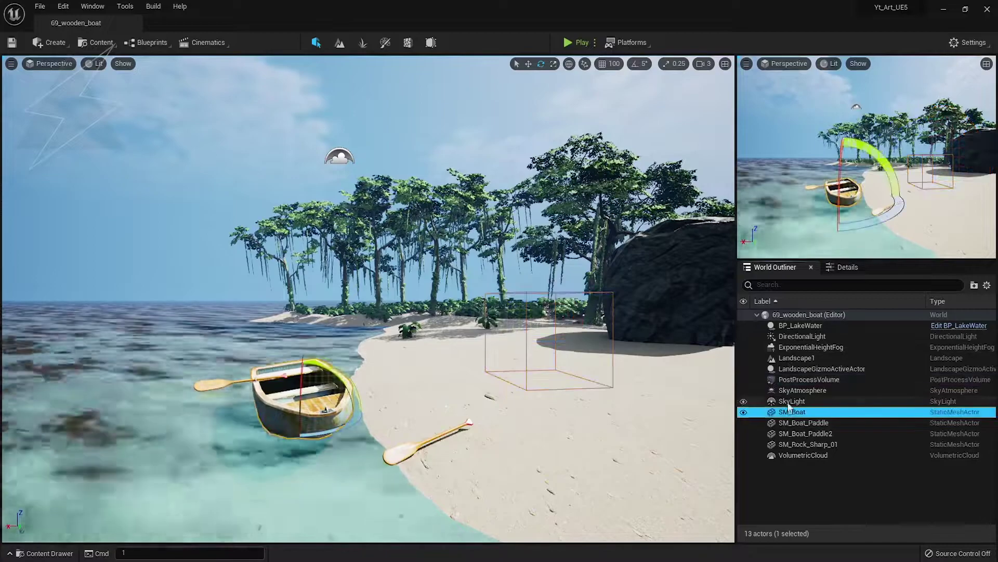
left_click(840, 267)
scroll(842, 416, "up", 10)
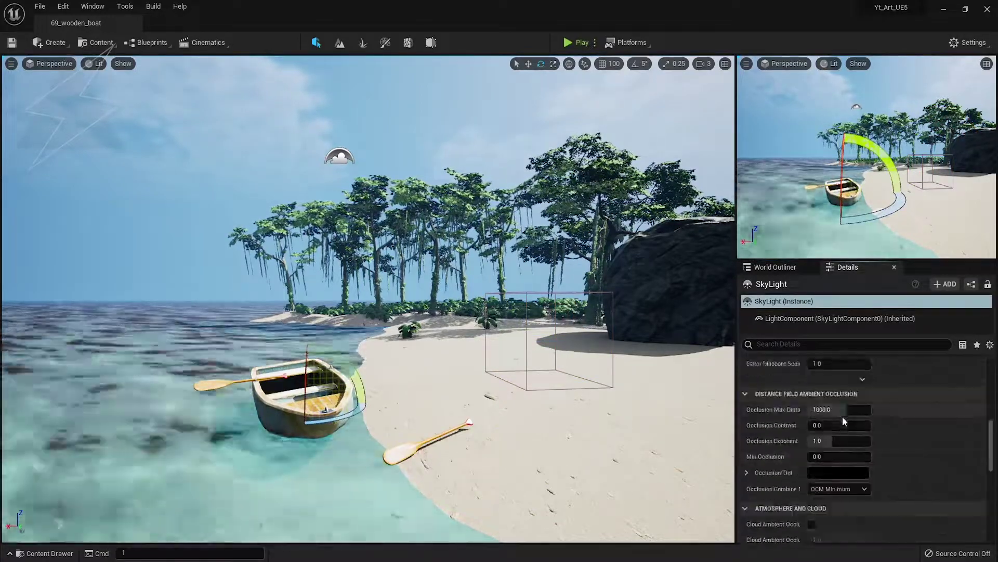
left_click(811, 464)
left_click(842, 480)
left_click(858, 502)
left_click(860, 500)
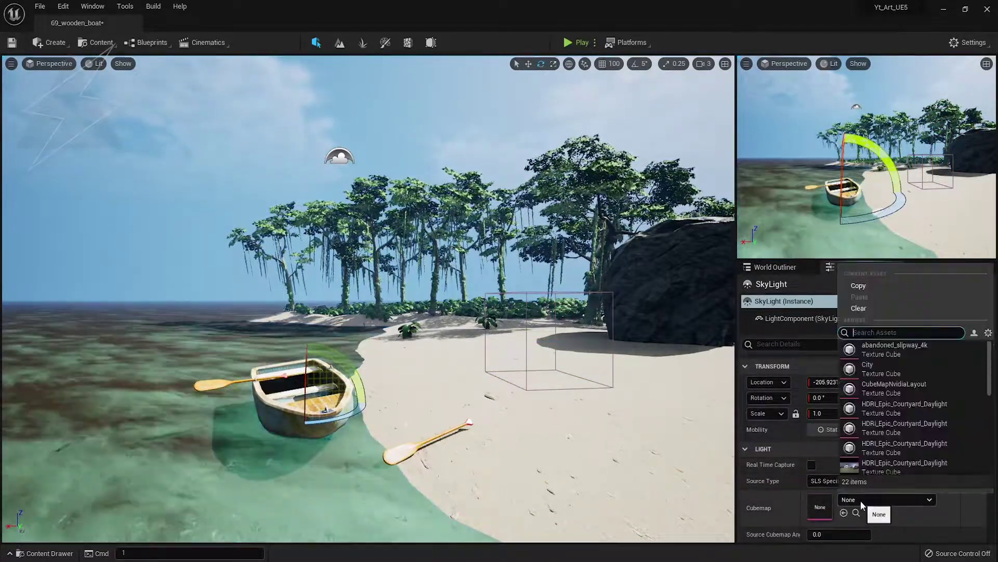
left_click(826, 379)
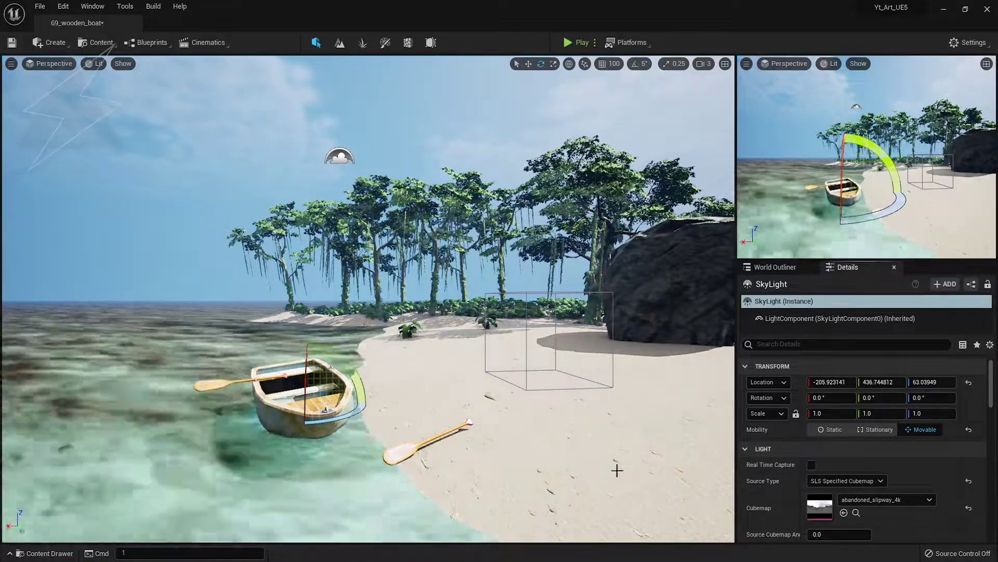
Try other cubemaps on the SkyLight, including City, TC_HDR01 and TX_StudioLighting.
scroll(882, 492, "down", 4)
left_click(886, 430)
left_click(881, 295)
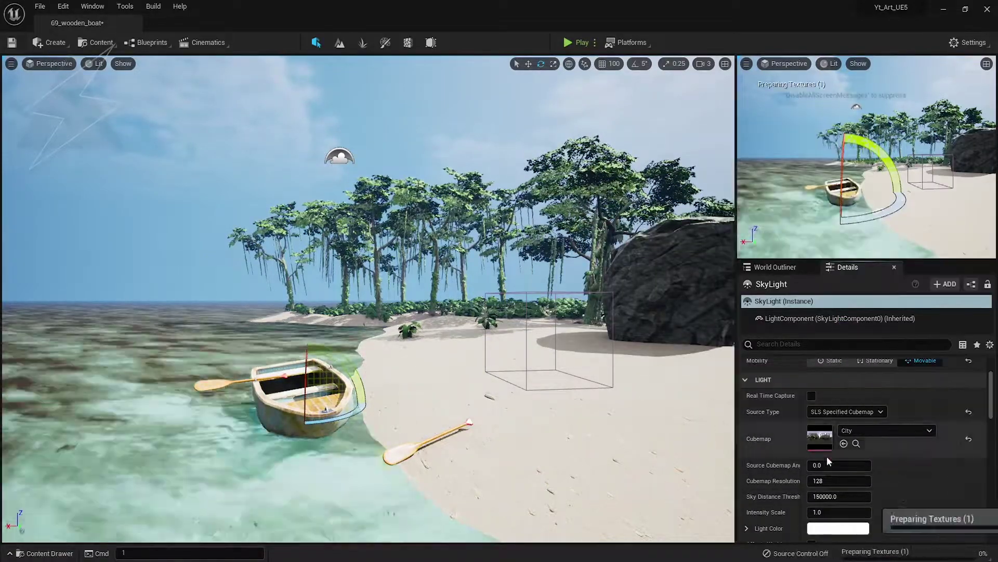
left_click(887, 430)
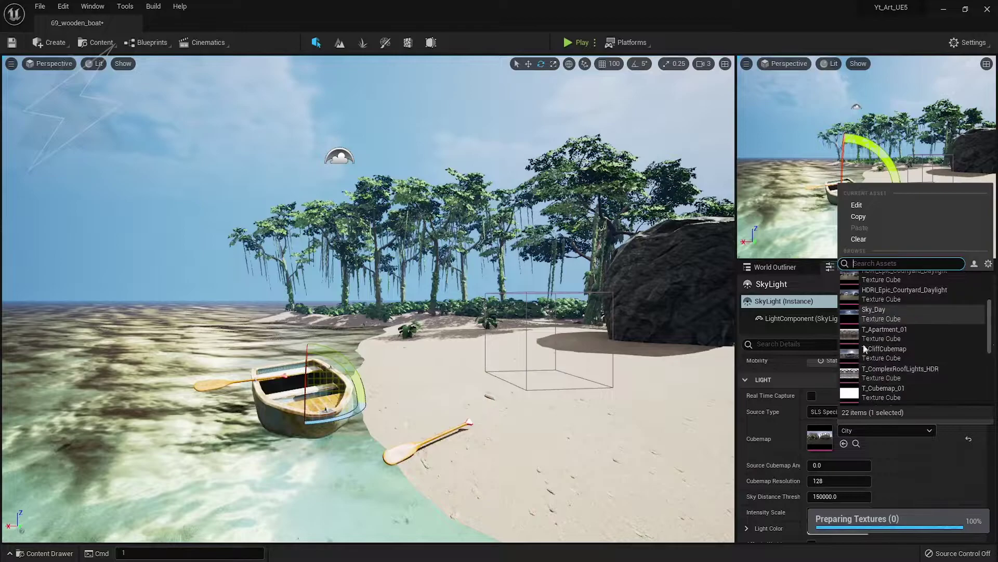
left_click(884, 294)
left_click(884, 430)
scroll(895, 383, "down", 5)
left_click(880, 316)
left_click(887, 431)
left_click(883, 352)
left_click(887, 431)
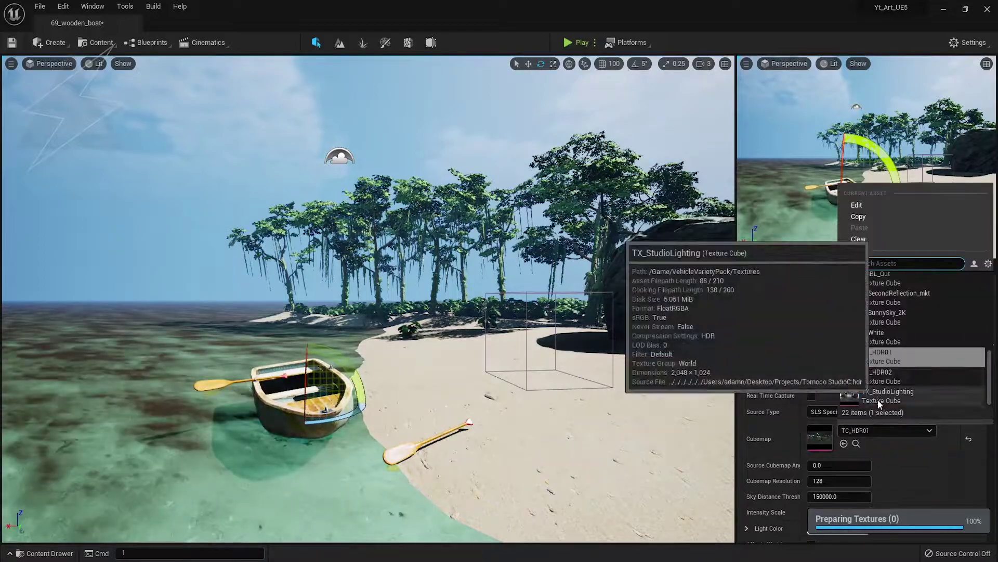
left_click(878, 399)
left_click(855, 430)
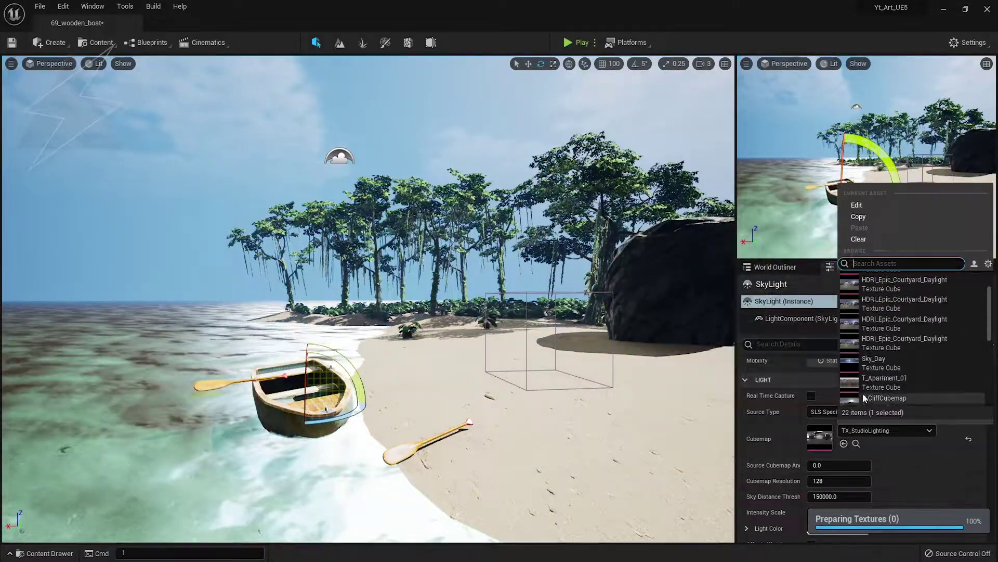
Reset the SkyLight's Source Type to default and turn Real Time Capture back on.
left_click(809, 401)
left_click(969, 412)
left_click(812, 397)
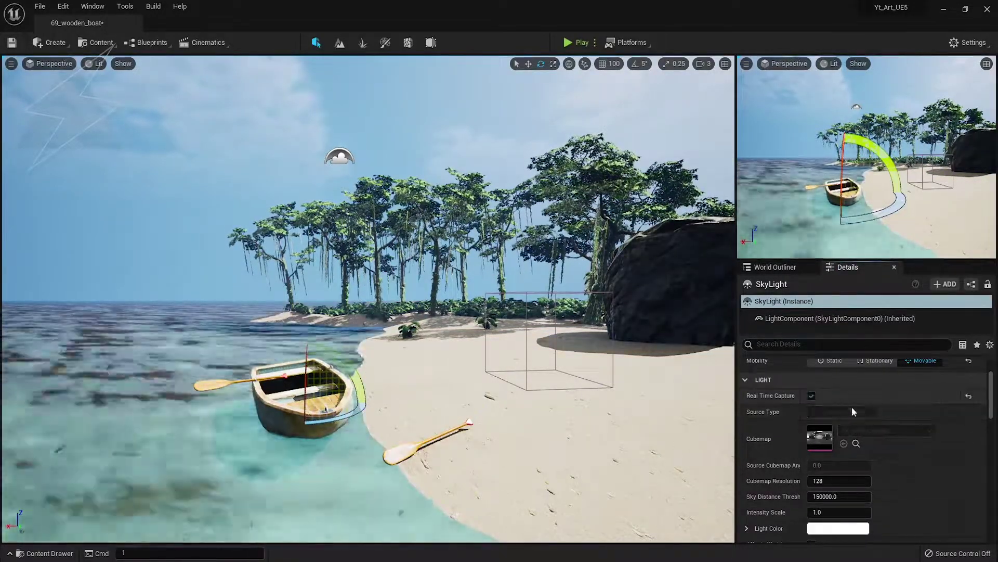
scroll(831, 402, "up", 3)
On the PostProcessVolume, disable the Saturation and Contrast overrides for Global and Midtones and the Saturation override for Shadows to compare the look.
left_click(774, 266)
left_click(780, 378)
left_click(848, 266)
scroll(845, 420, "down", 10)
scroll(846, 420, "down", 15)
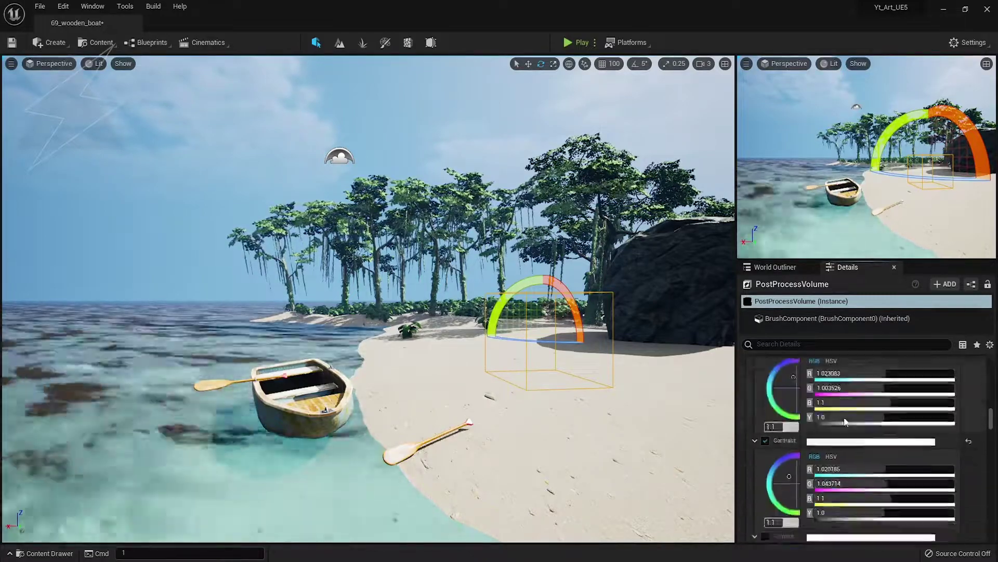
scroll(844, 417, "down", 15)
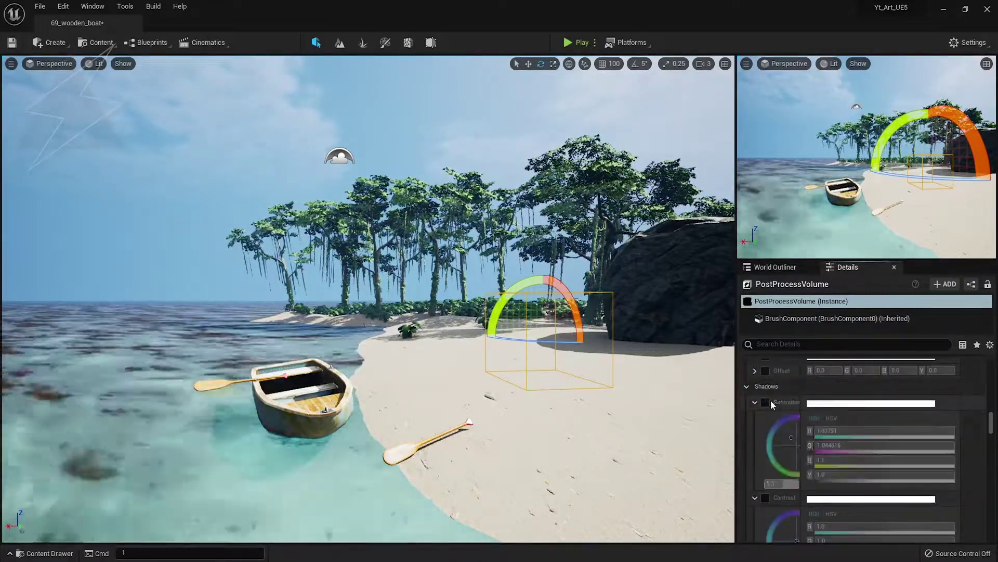
scroll(781, 473, "down", 8)
left_click(766, 492)
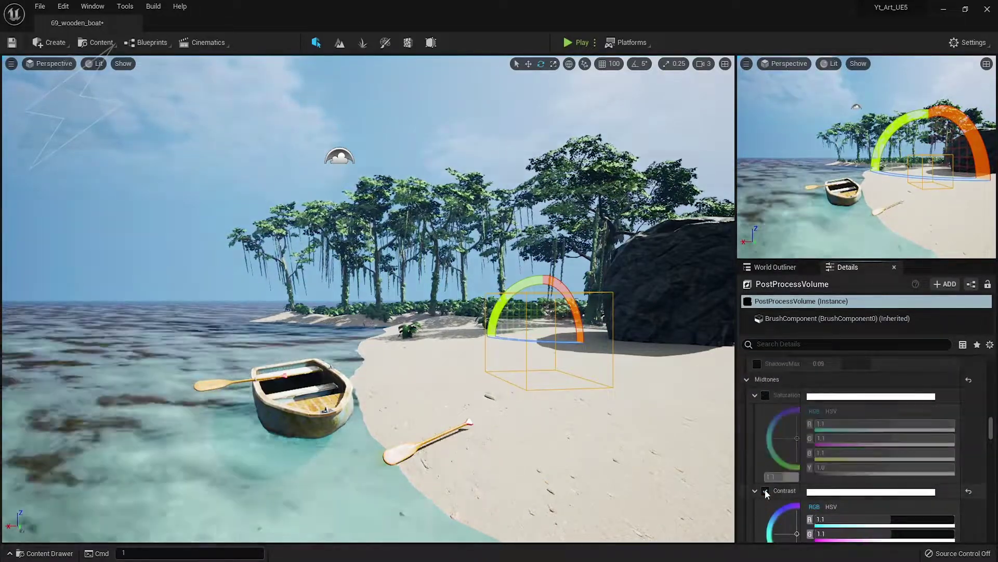
left_click(765, 492)
scroll(797, 470, "up", 15)
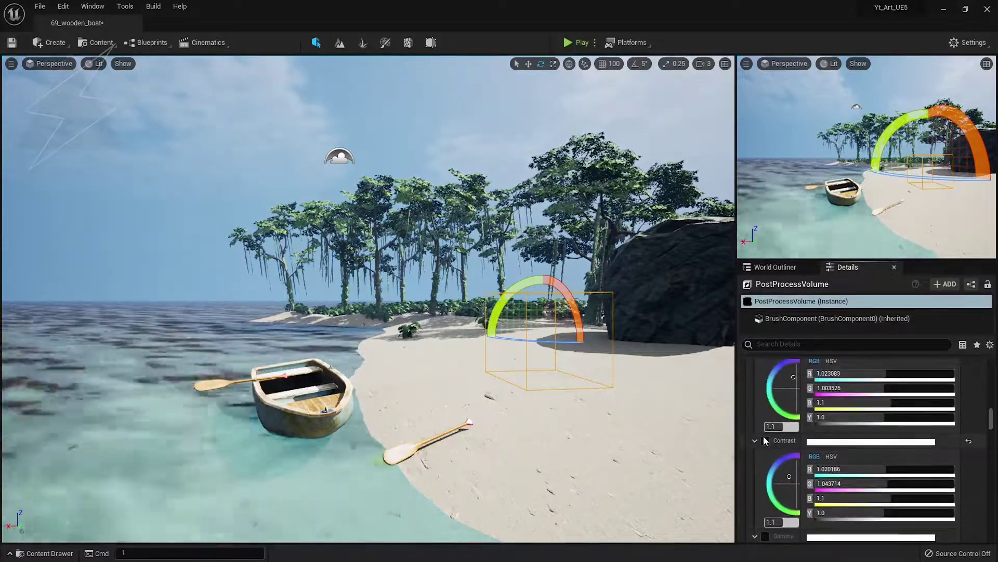
left_click(766, 441)
scroll(766, 441, "up", 2)
left_click(767, 397)
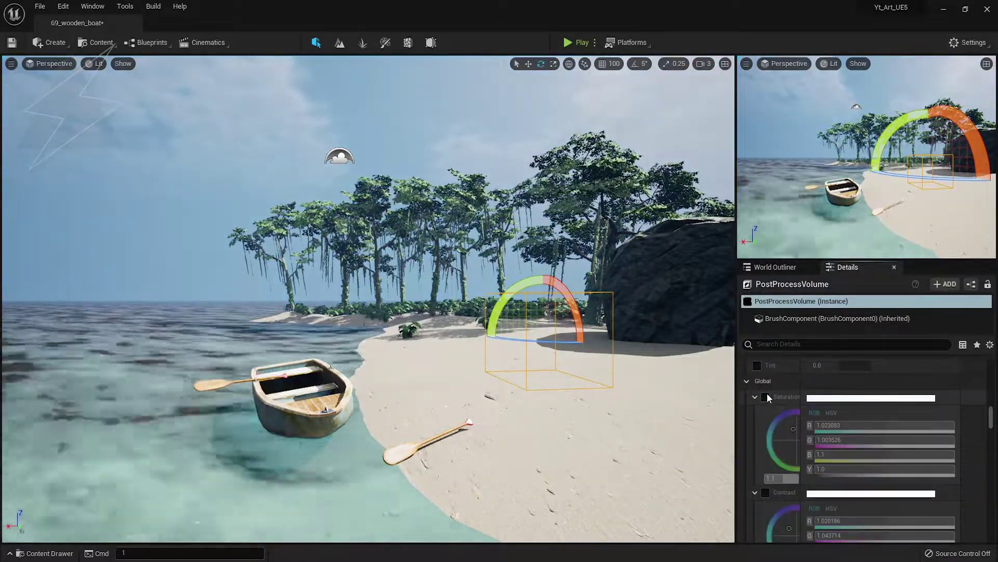
Re-enable the Global, Shadows and Midtones color grading overrides on the PostProcessVolume.
scroll(797, 443, "down", 3)
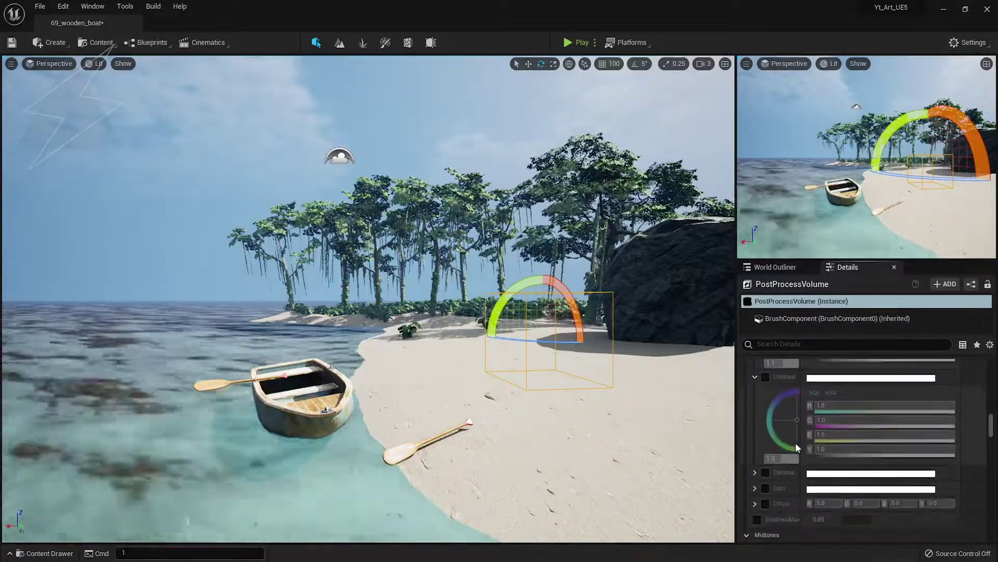
scroll(796, 443, "down", 6)
left_click(757, 446)
scroll(781, 446, "down", 5)
scroll(780, 447, "up", 5)
left_click(757, 447)
scroll(789, 456, "down", 4)
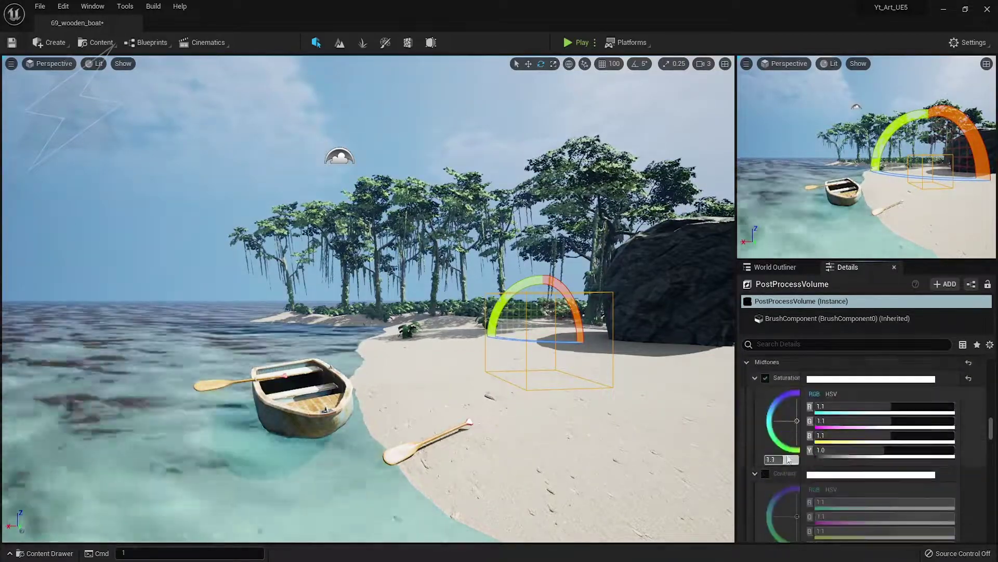
scroll(801, 461, "down", 5)
scroll(806, 463, "up", 4)
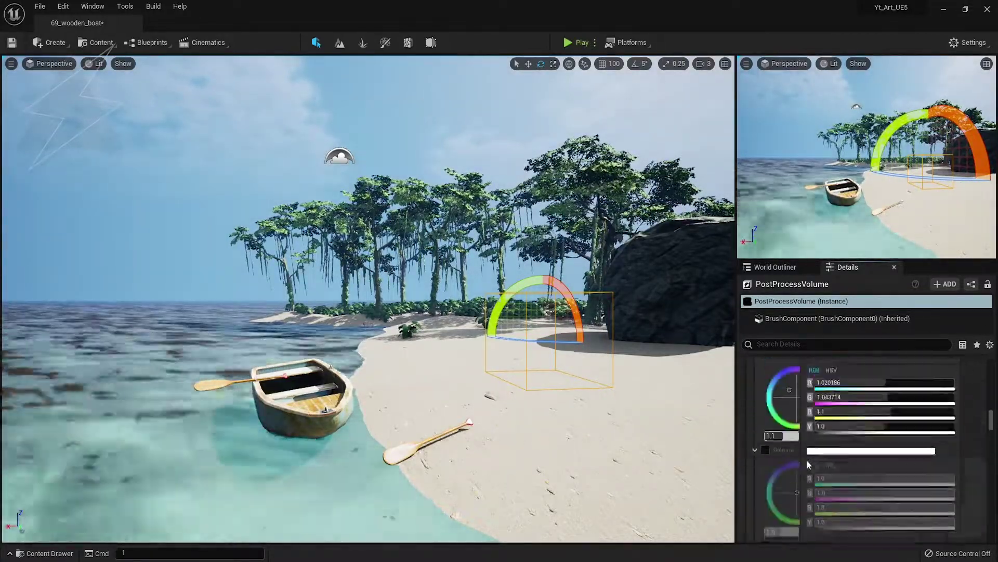
Save the level with the current sky light and color grading settings.
scroll(805, 453, "up", 20)
right_click_drag(546, 364, 601, 397)
right_click_drag(158, 352, 98, 332)
key("ctrl+s")
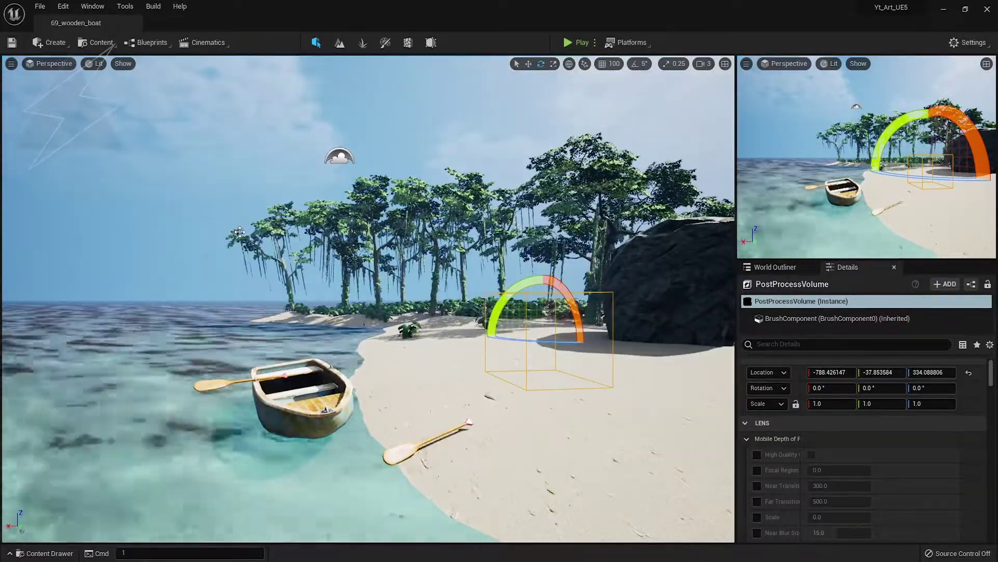
Rotate the sun, trying several directions, so it lights the boat and the camera-facing side of the large rock.
key("ctrl+l")
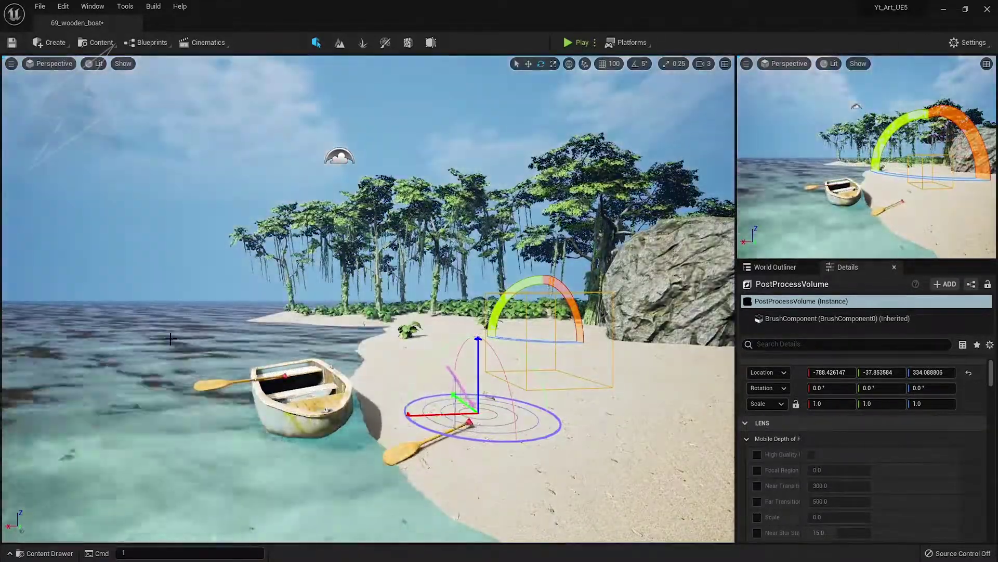
key("ctrl+l")
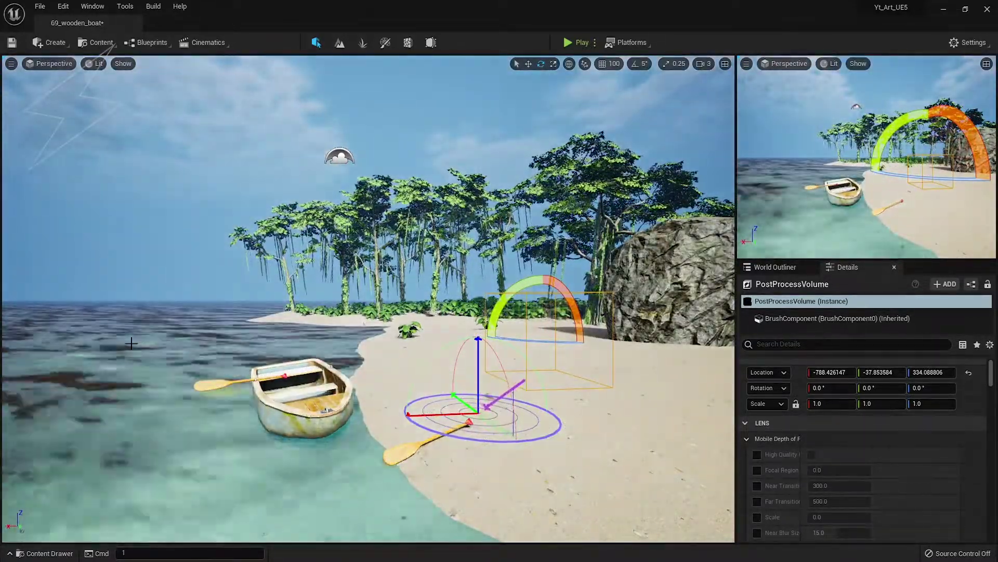
key("ctrl+l")
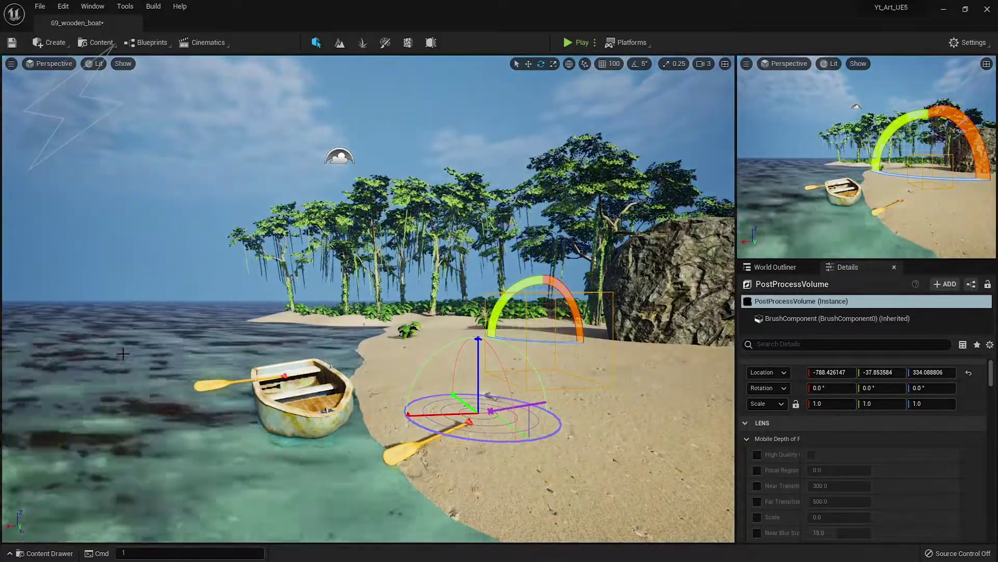
key("ctrl+l")
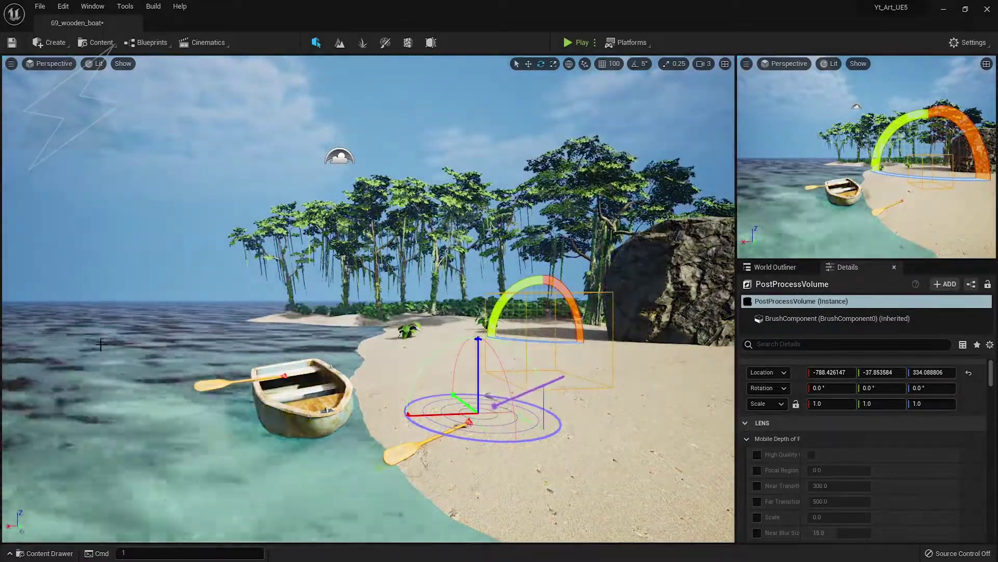
key("ctrl+l")
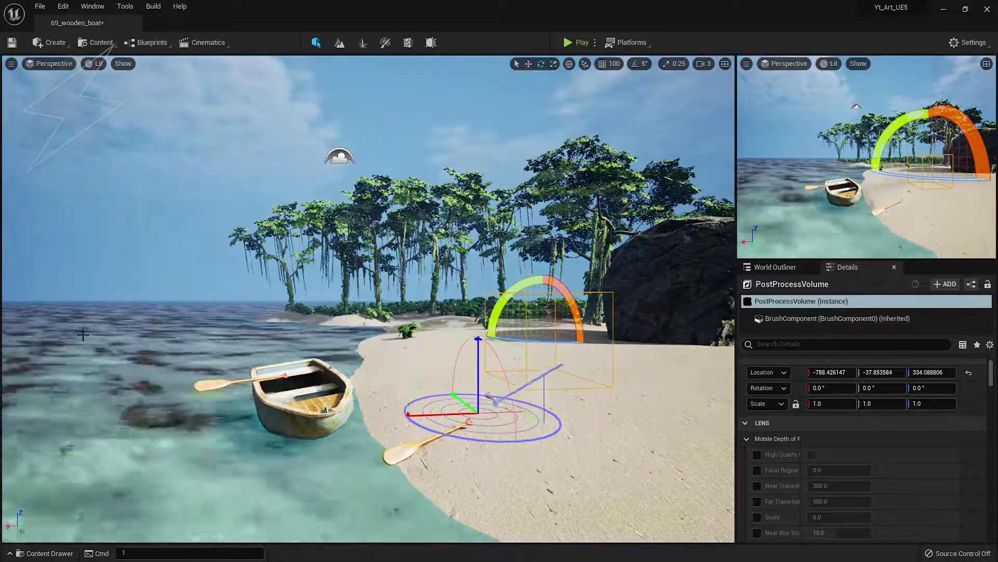
key("ctrl+l")
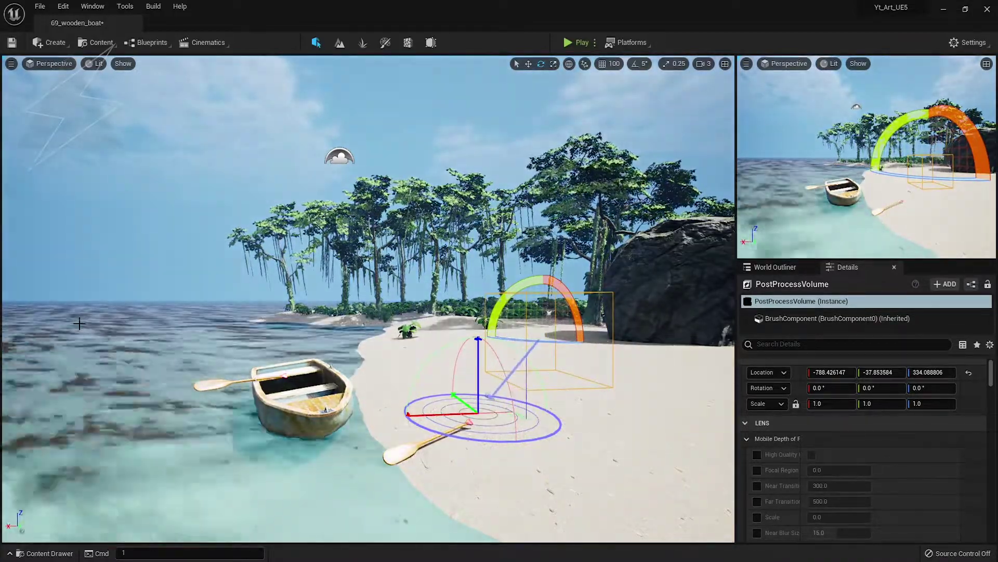
key("ctrl+l")
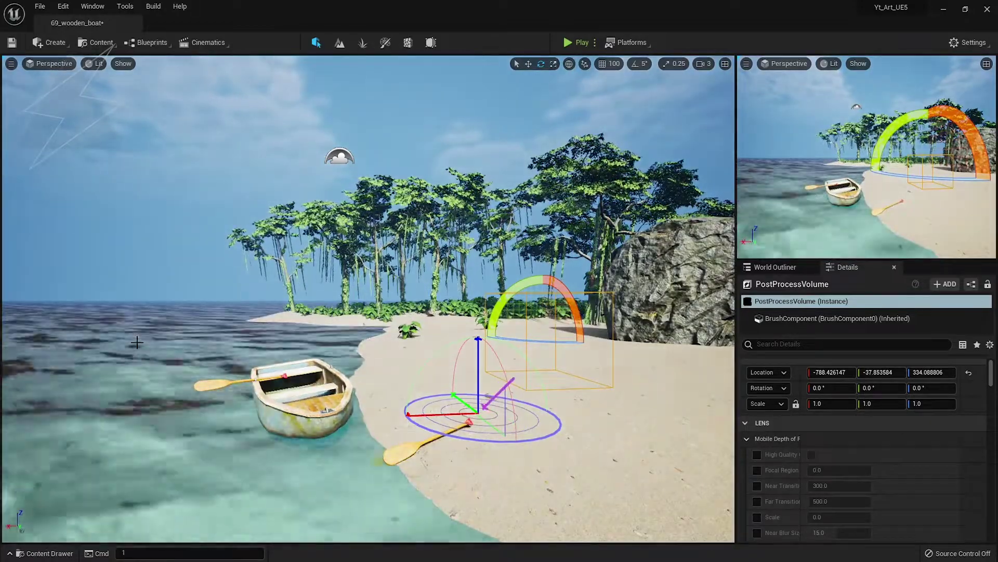
Set the DirectionalLight's Intensity to 9 lux, trying 5 and 8 lux first.
left_click(776, 268)
left_click(802, 337)
left_click(847, 267)
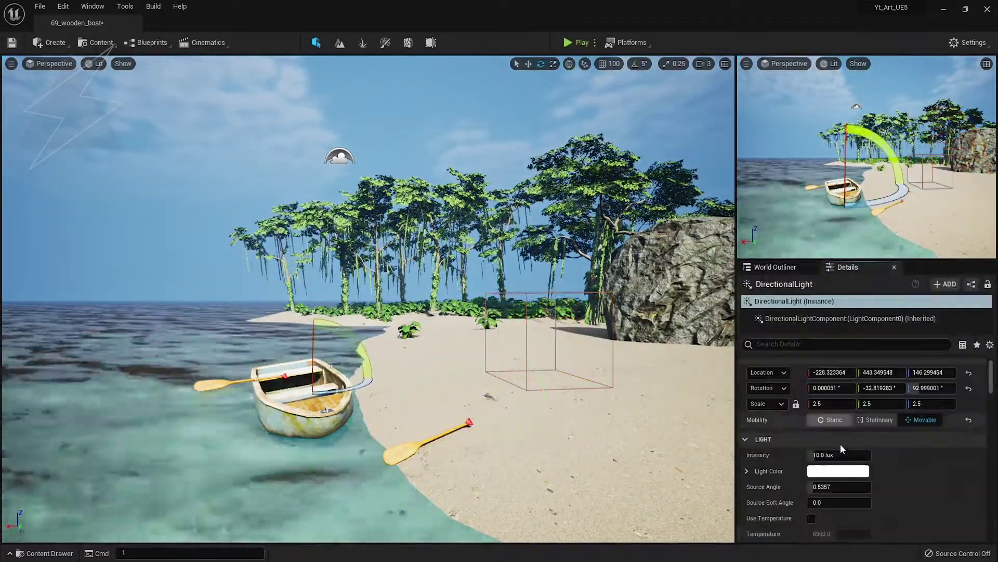
left_click(827, 454)
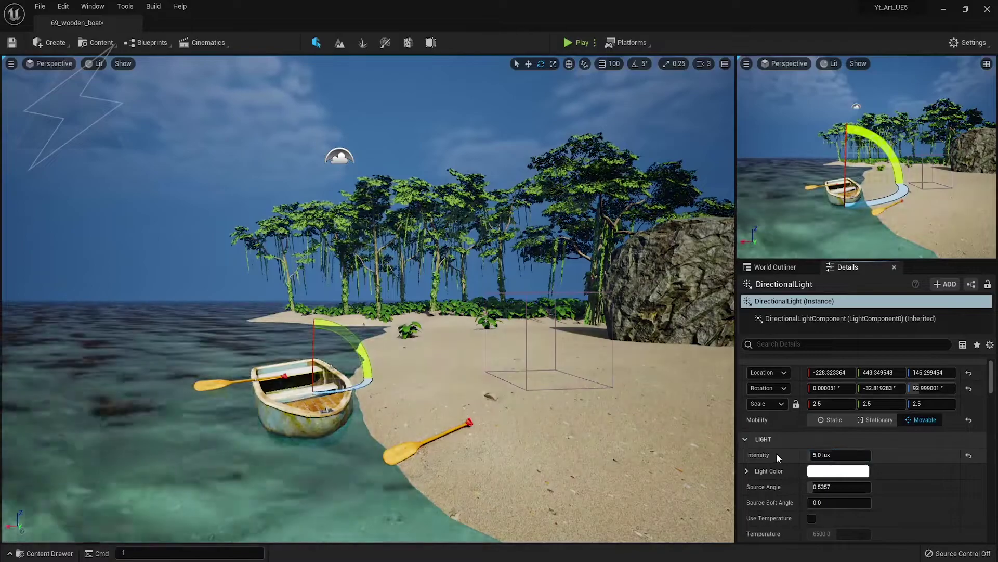
type("8")
key("Return")
type("9")
key("Return")
Save the level and return to the bookmarked camera view 1.
key("ctrl+s")
right_click_drag(316, 318, 325, 374)
key("1")
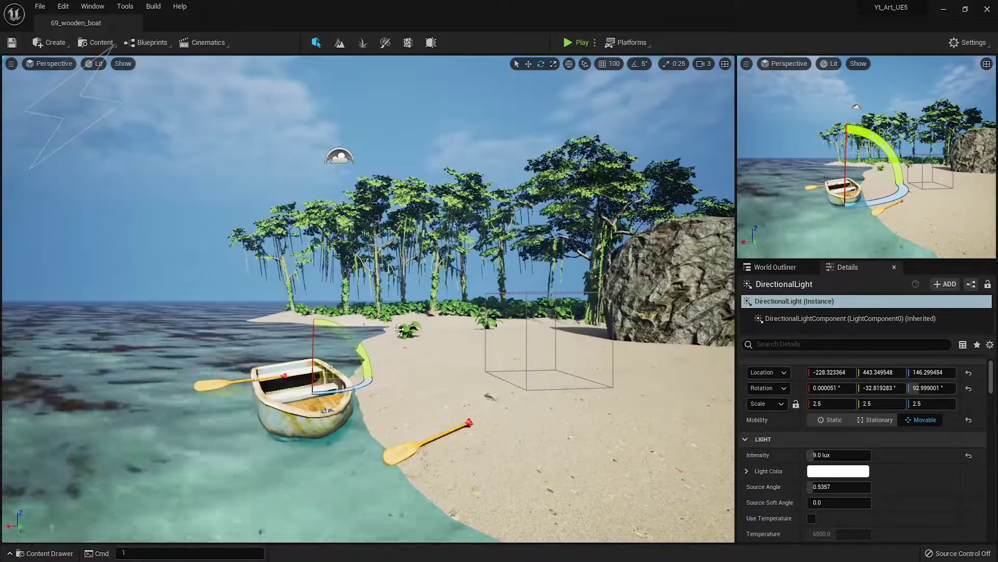